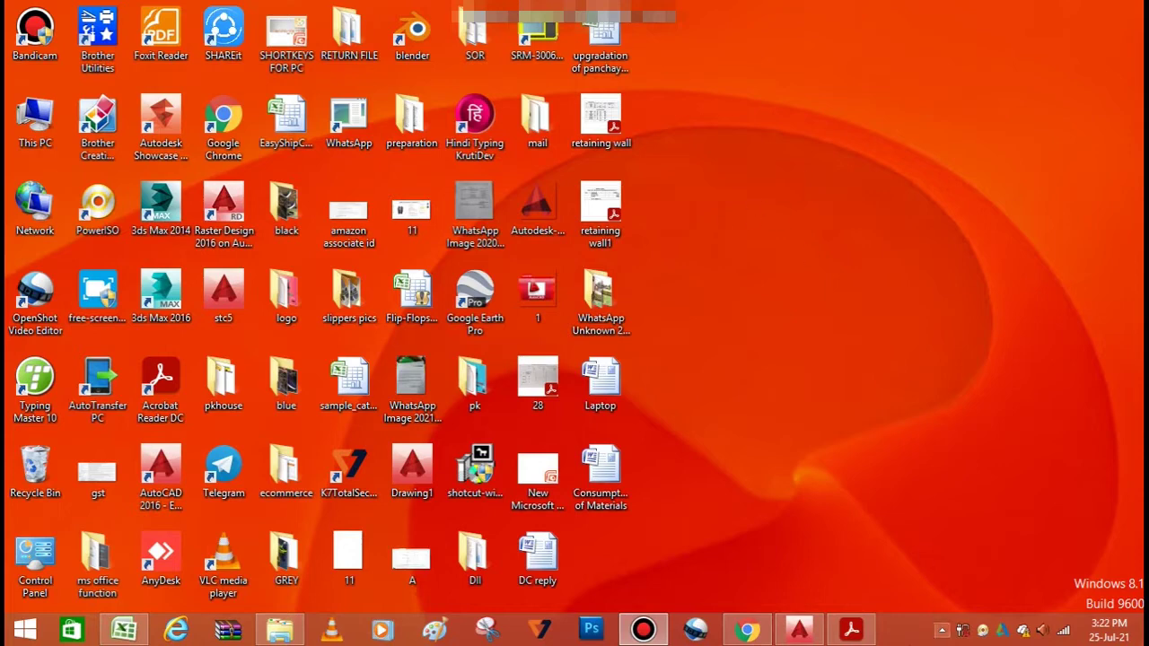
Step: Switch to AutoCAD and locate the framed land levelling drawing with its plan and section A'A
{"action": "left_click", "coordinate": [799, 630]}
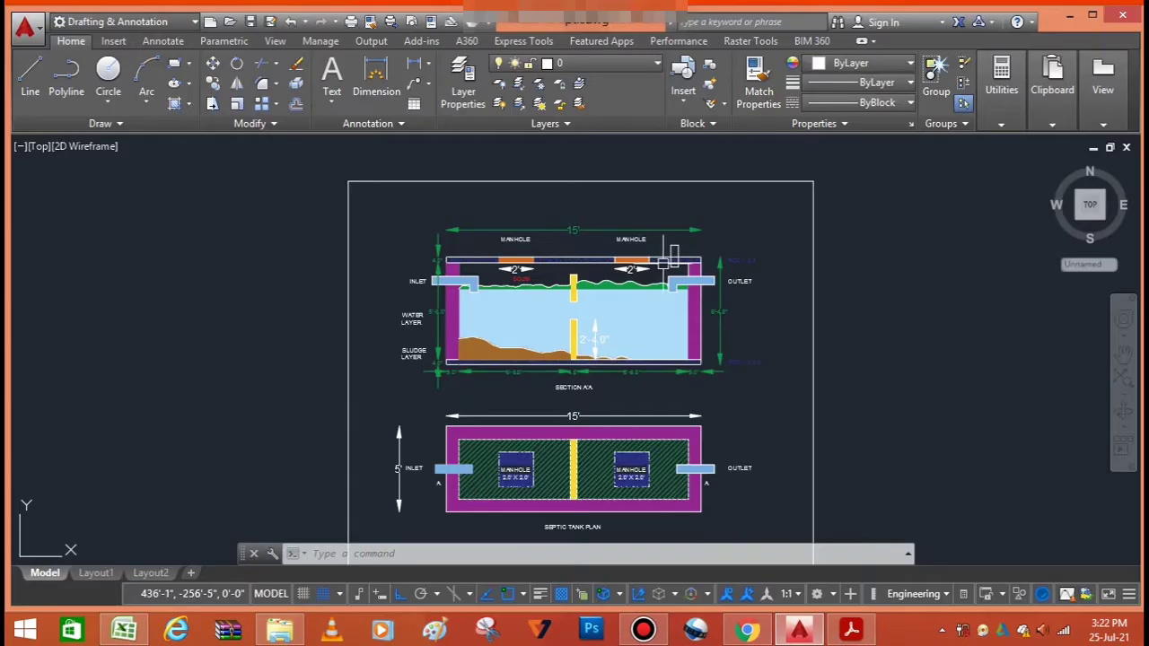
{"action": "scroll", "coordinate": [520, 375], "scroll_direction": "down", "scroll_amount": 5}
{"action": "scroll", "coordinate": [556, 286], "scroll_direction": "down", "scroll_amount": 2}
{"action": "scroll", "coordinate": [326, 360], "scroll_direction": "down", "scroll_amount": 3}
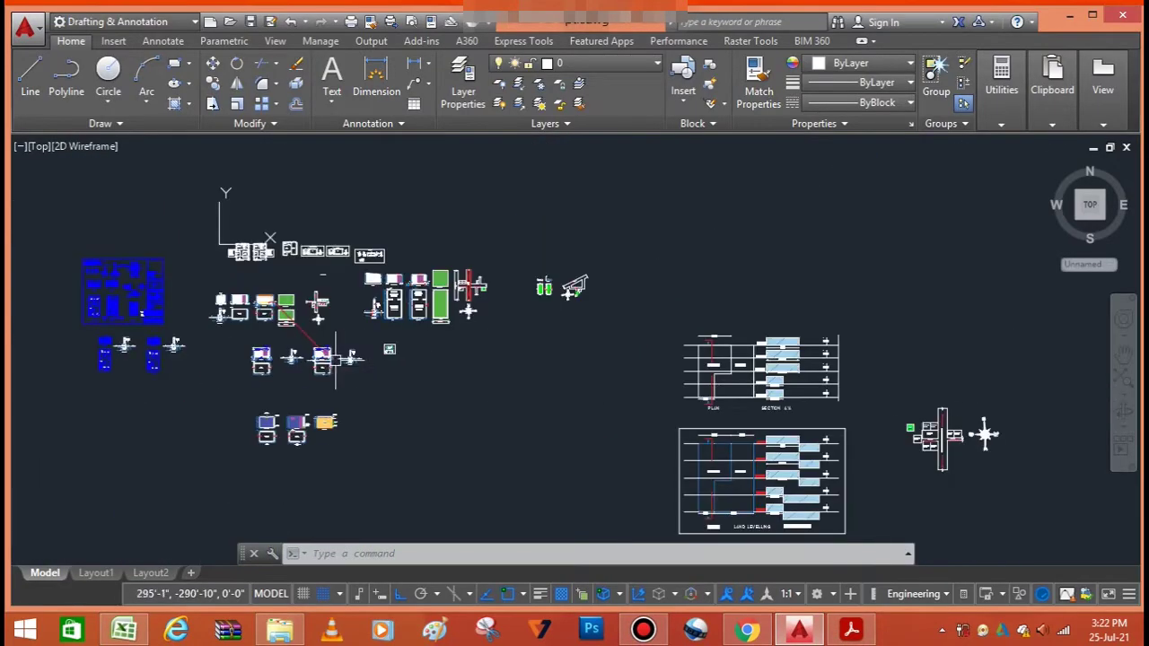
{"action": "scroll", "coordinate": [759, 440], "scroll_direction": "up", "scroll_amount": 4}
{"action": "scroll", "coordinate": [658, 324], "scroll_direction": "down", "scroll_amount": 2}
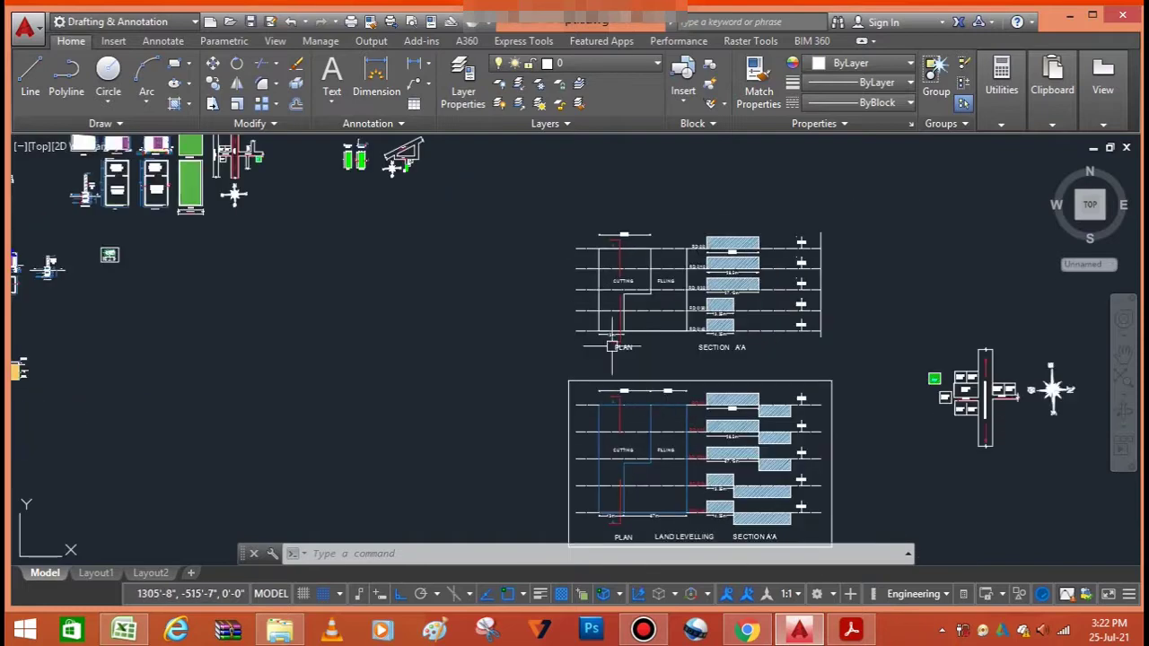
{"action": "scroll", "coordinate": [583, 284], "scroll_direction": "down", "scroll_amount": 2}
{"action": "scroll", "coordinate": [638, 349], "scroll_direction": "up", "scroll_amount": 6}
{"action": "scroll", "coordinate": [671, 338], "scroll_direction": "down", "scroll_amount": 2}
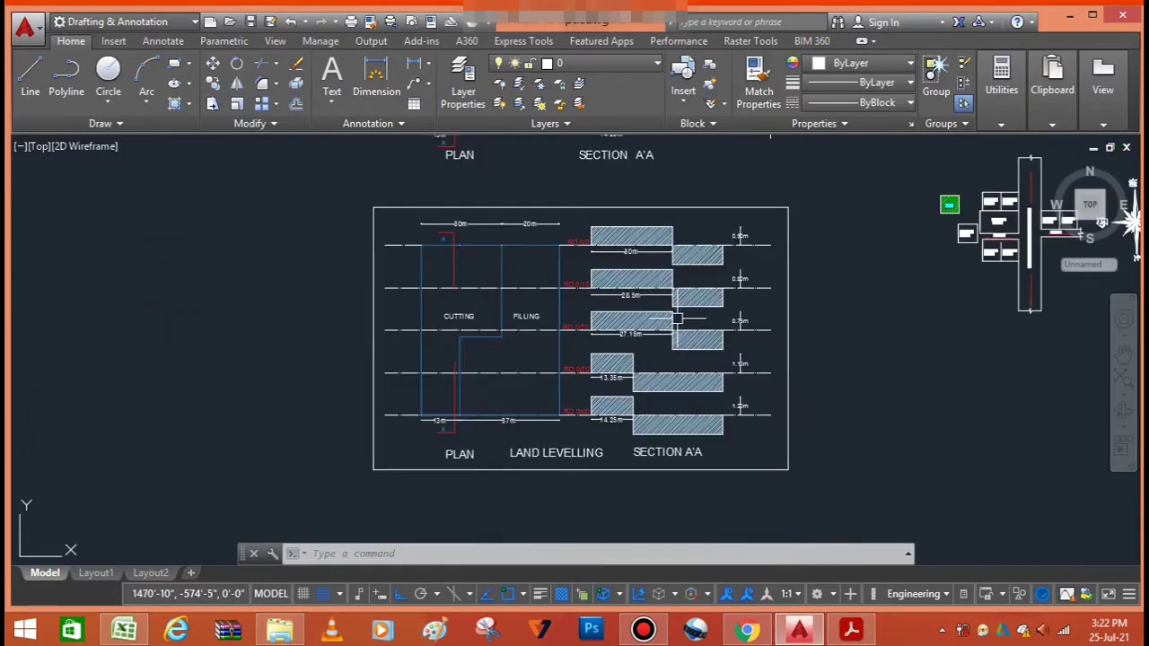
{"action": "scroll", "coordinate": [672, 339], "scroll_direction": "up", "scroll_amount": 2}
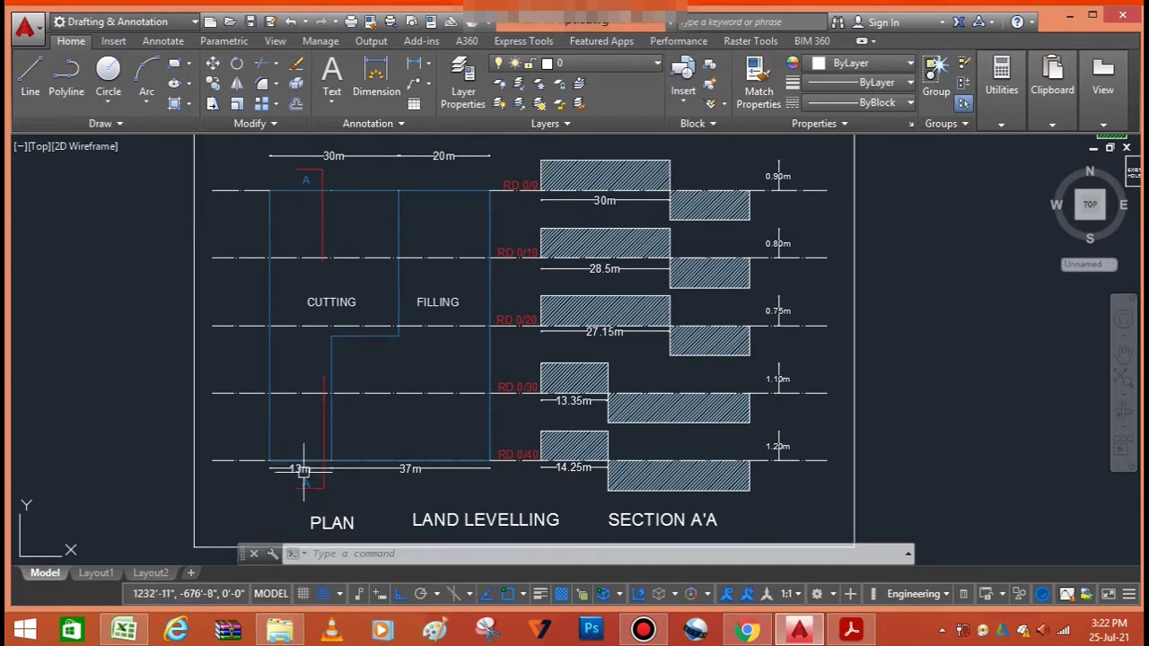
Step: Examine the width dimensions of the cutting and filling areas along both ends of the land levelling plan
{"action": "scroll", "coordinate": [303, 470], "scroll_direction": "up", "scroll_amount": 5}
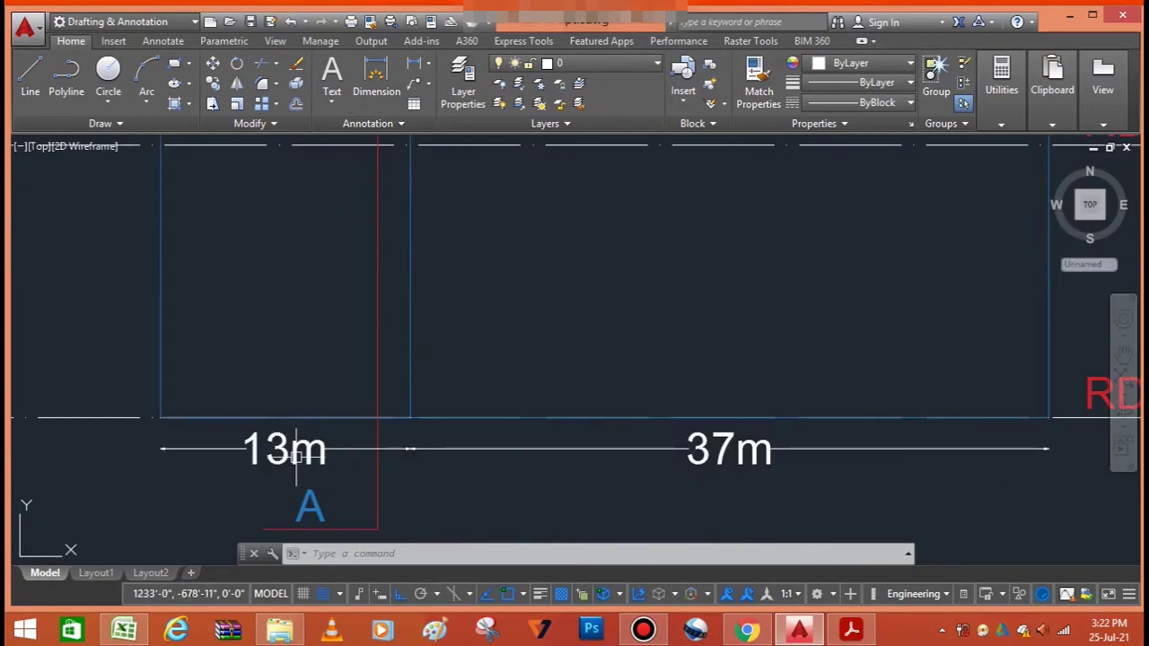
{"action": "scroll", "coordinate": [392, 482], "scroll_direction": "down", "scroll_amount": 2}
{"action": "scroll", "coordinate": [362, 437], "scroll_direction": "down", "scroll_amount": 5}
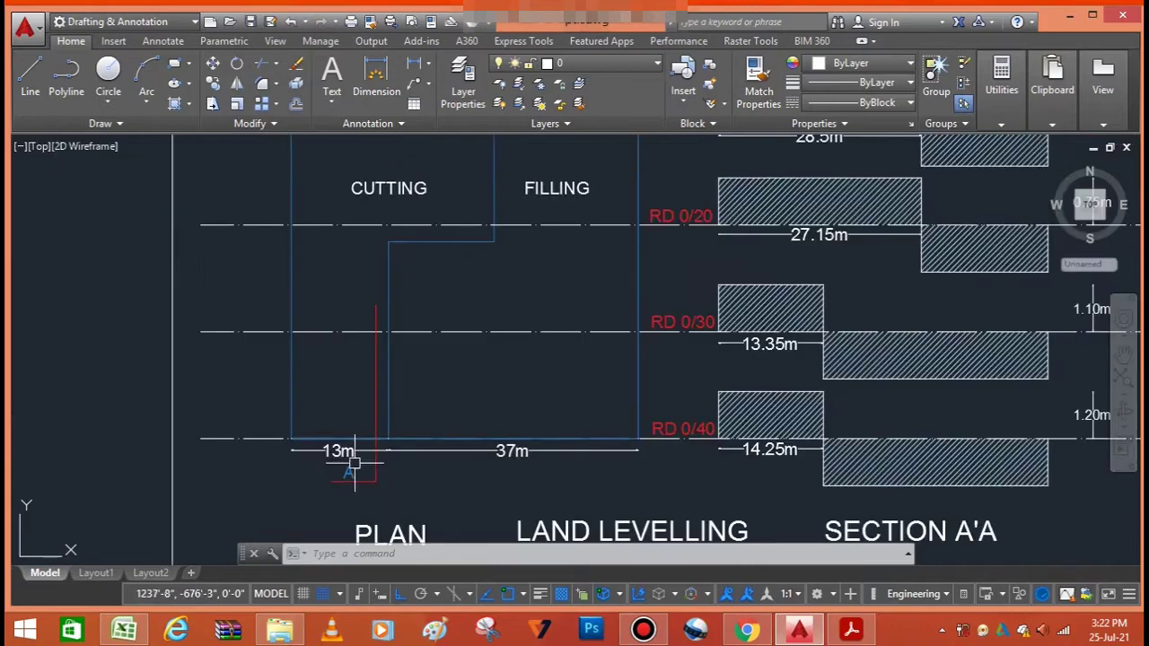
{"action": "scroll", "coordinate": [355, 259], "scroll_direction": "up", "scroll_amount": 4}
{"action": "scroll", "coordinate": [355, 259], "scroll_direction": "up", "scroll_amount": 2}
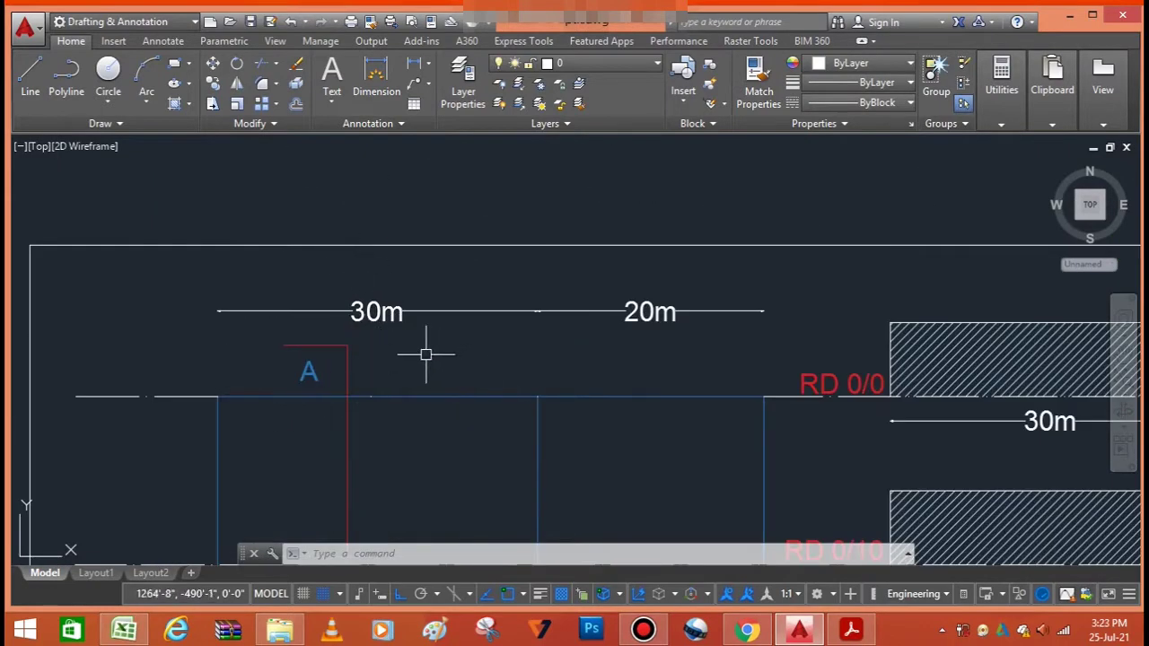
{"action": "scroll", "coordinate": [369, 397], "scroll_direction": "down", "scroll_amount": 6}
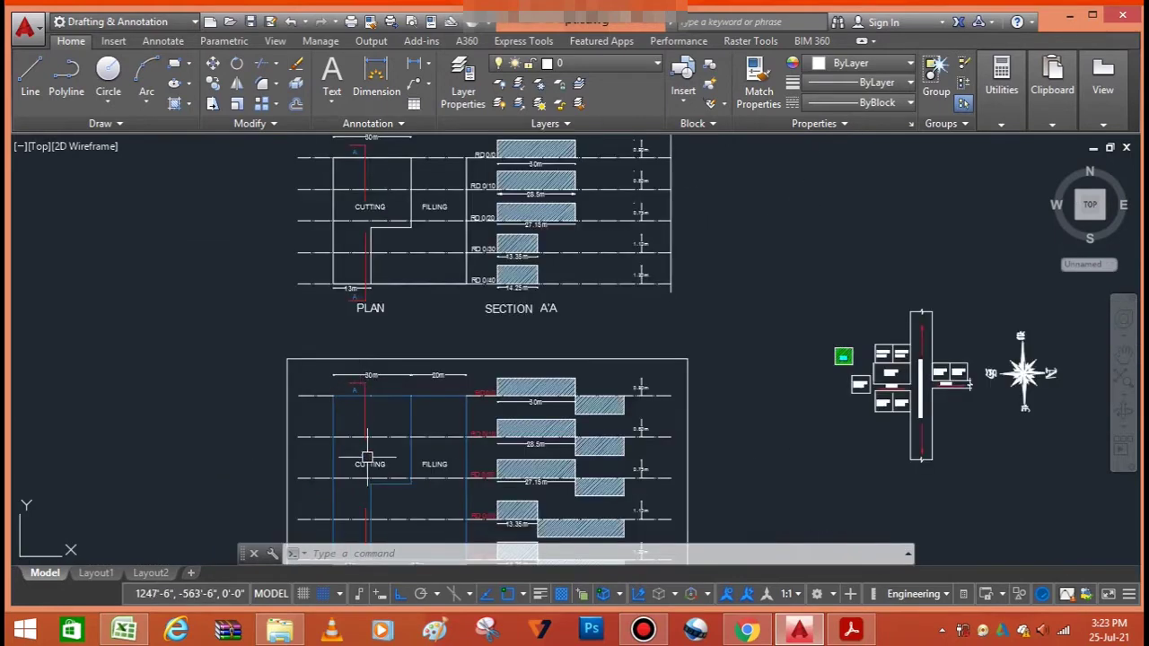
{"action": "scroll", "coordinate": [367, 465], "scroll_direction": "up", "scroll_amount": 2}
{"action": "scroll", "coordinate": [321, 321], "scroll_direction": "down", "scroll_amount": 3}
{"action": "scroll", "coordinate": [409, 373], "scroll_direction": "up", "scroll_amount": 5}
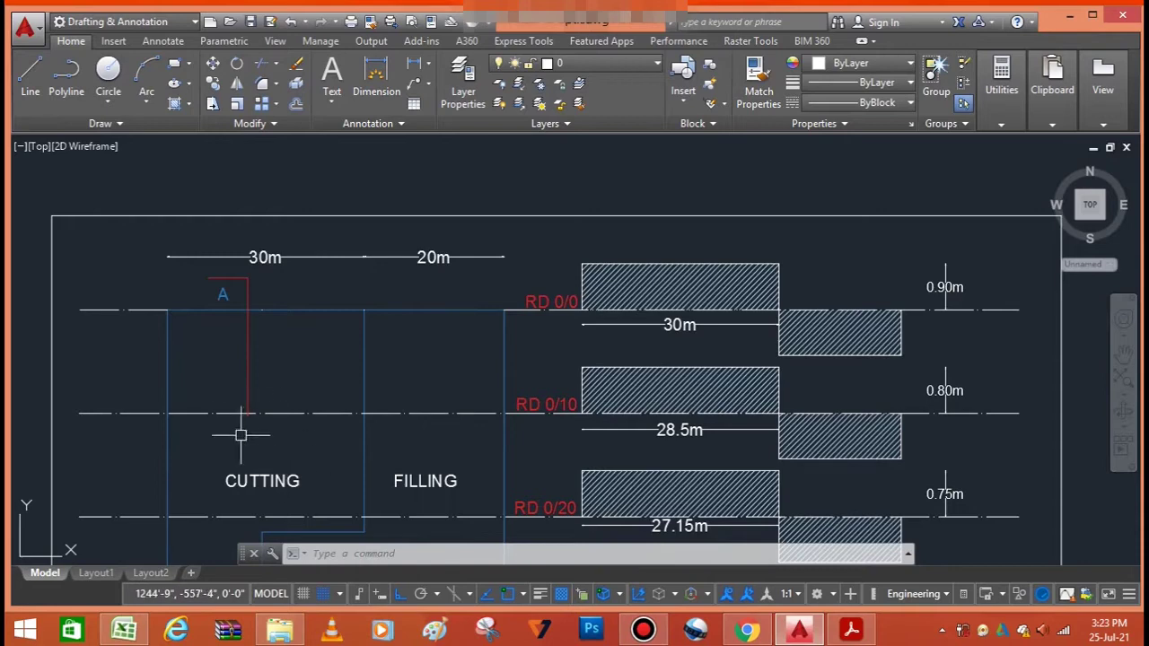
Step: Review the whole framed land levelling drawing, including the cutting and filling plan and its cross-sections
{"action": "scroll", "coordinate": [251, 404], "scroll_direction": "down", "scroll_amount": 3}
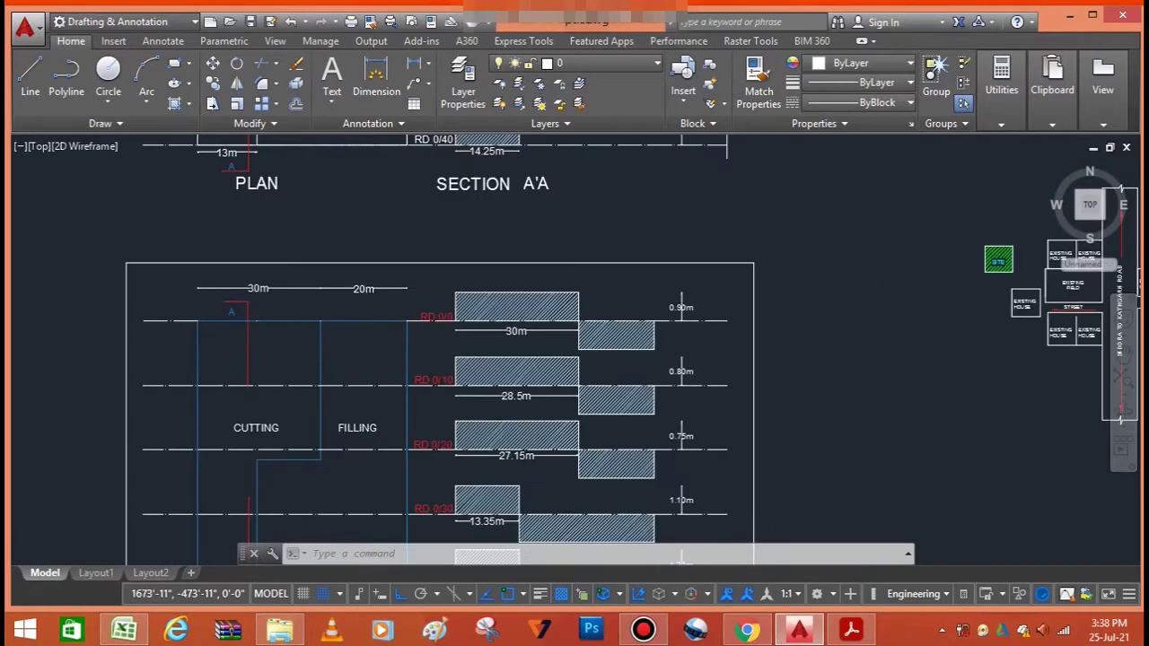
{"action": "scroll", "coordinate": [887, 291], "scroll_direction": "down", "scroll_amount": 3}
{"action": "scroll", "coordinate": [841, 350], "scroll_direction": "up", "scroll_amount": 4}
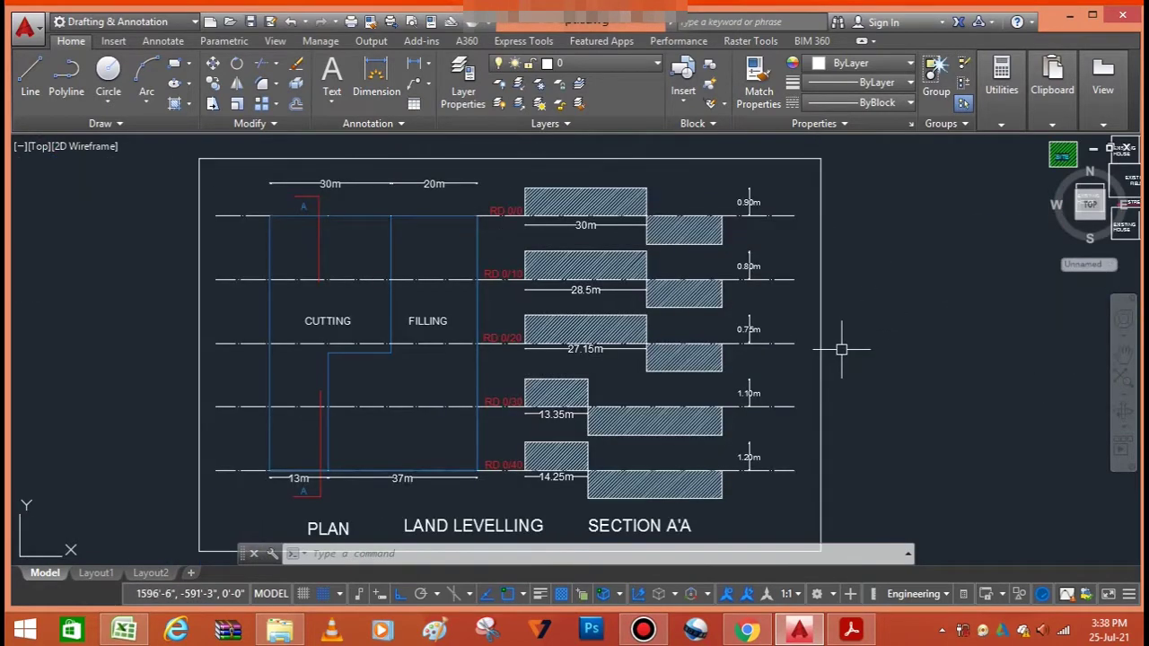
{"action": "scroll", "coordinate": [895, 277], "scroll_direction": "down", "scroll_amount": 2}
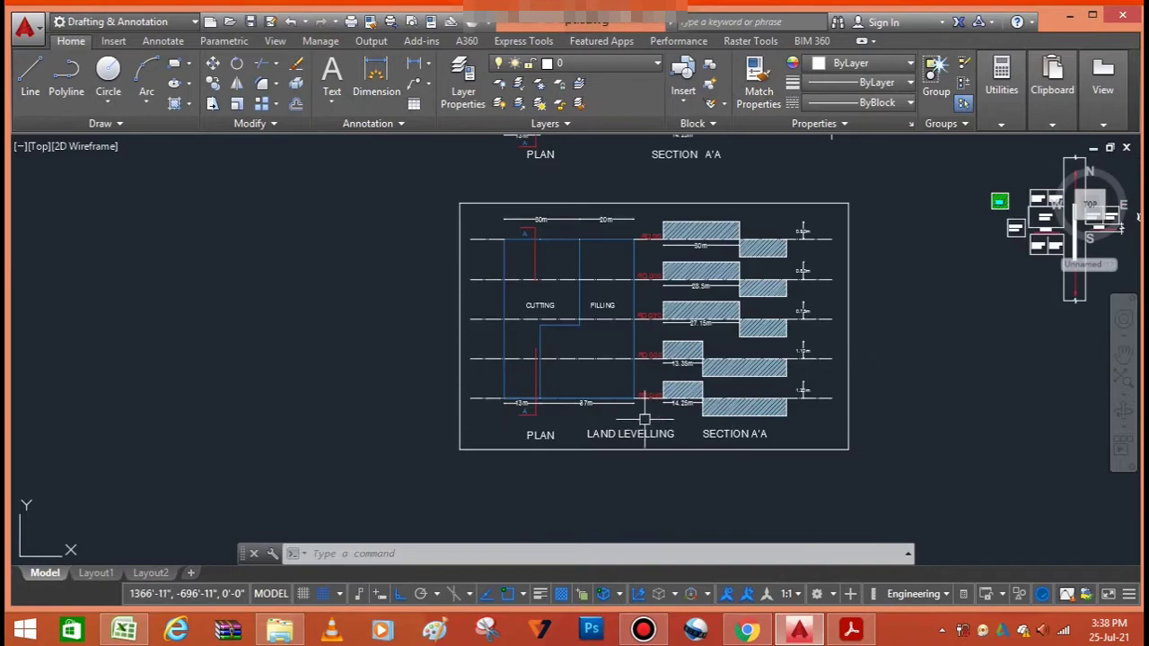
{"action": "scroll", "coordinate": [616, 278], "scroll_direction": "up", "scroll_amount": 2}
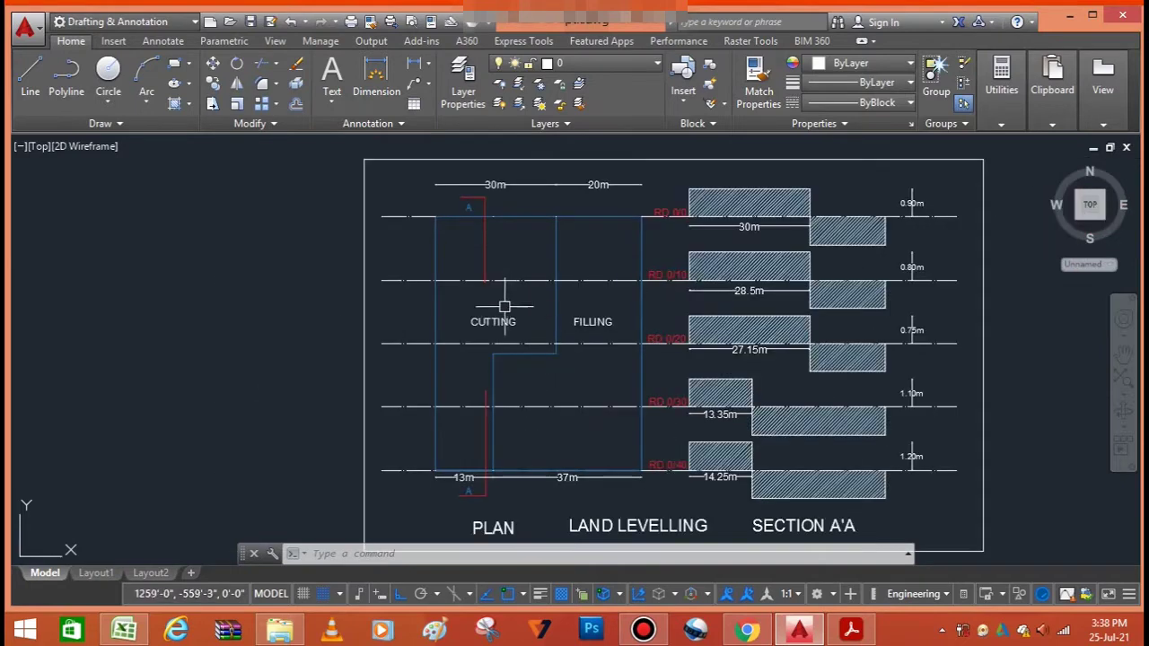
{"action": "scroll", "coordinate": [503, 310], "scroll_direction": "up", "scroll_amount": 4}
{"action": "scroll", "coordinate": [683, 367], "scroll_direction": "down", "scroll_amount": 1}
{"action": "scroll", "coordinate": [541, 367], "scroll_direction": "down", "scroll_amount": 1}
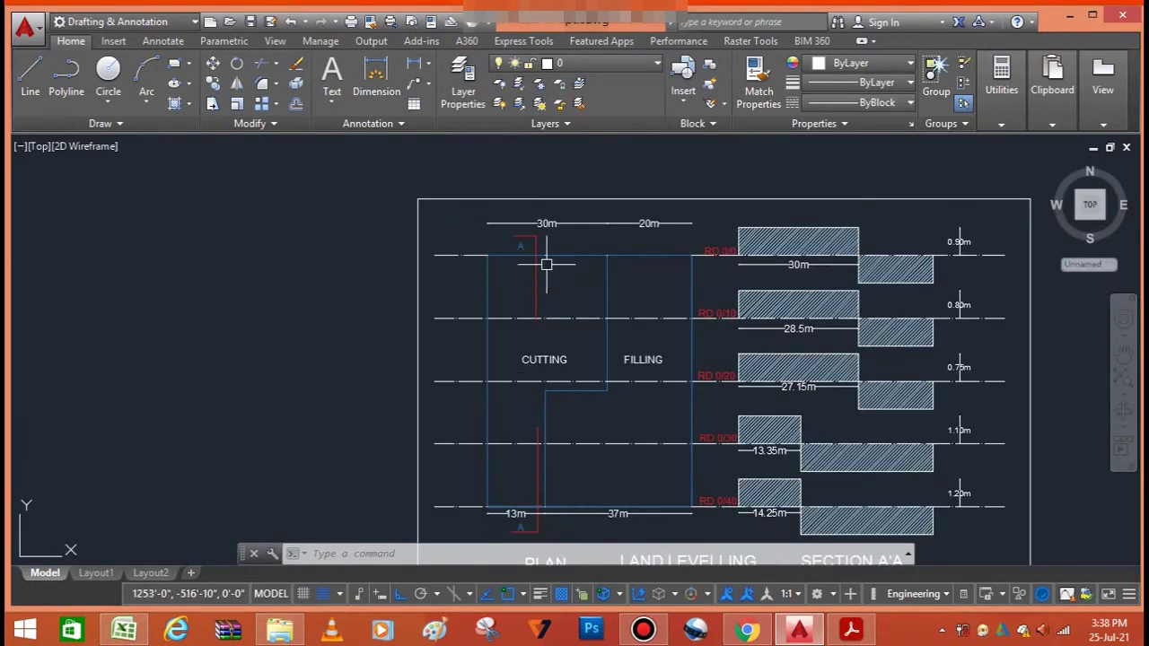
Step: Modify the Standard dimension style by setting its arrow size to 3'
{"action": "scroll", "coordinate": [548, 248], "scroll_direction": "up", "scroll_amount": 6}
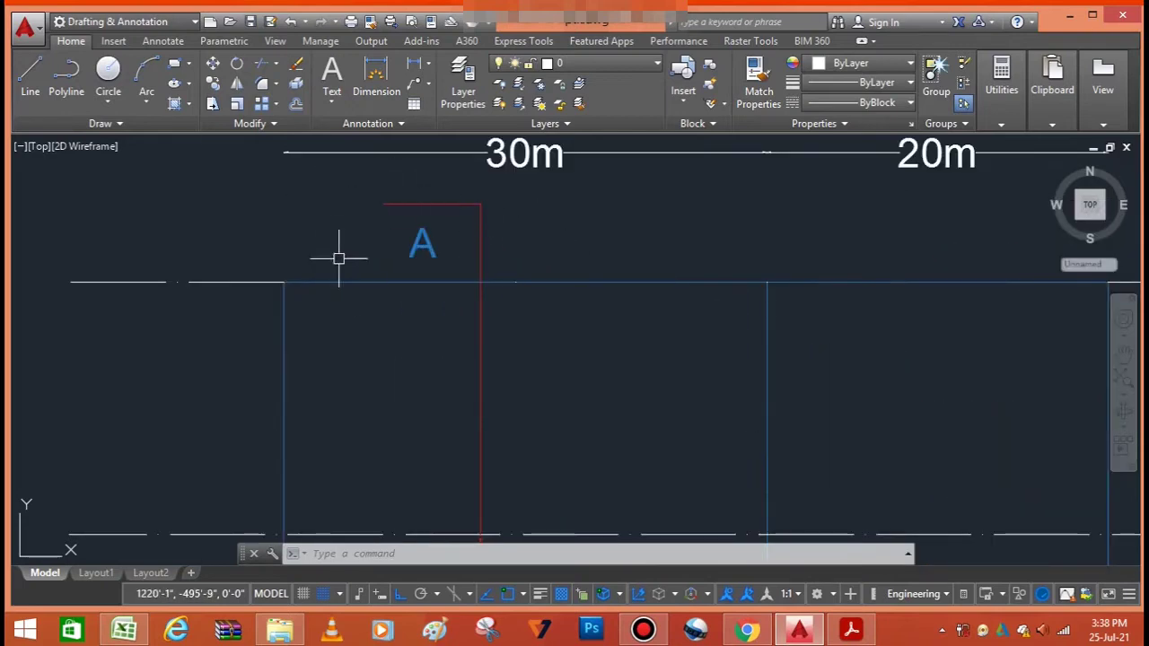
{"action": "scroll", "coordinate": [360, 288], "scroll_direction": "down", "scroll_amount": 2}
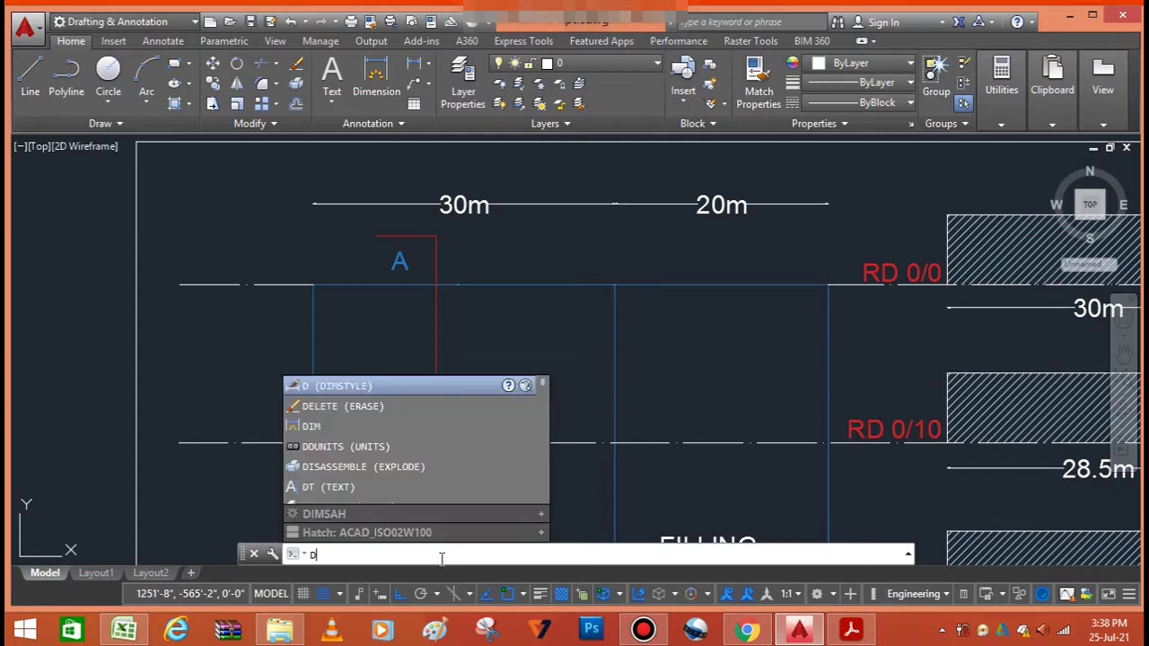
{"action": "key", "text": "Return"}
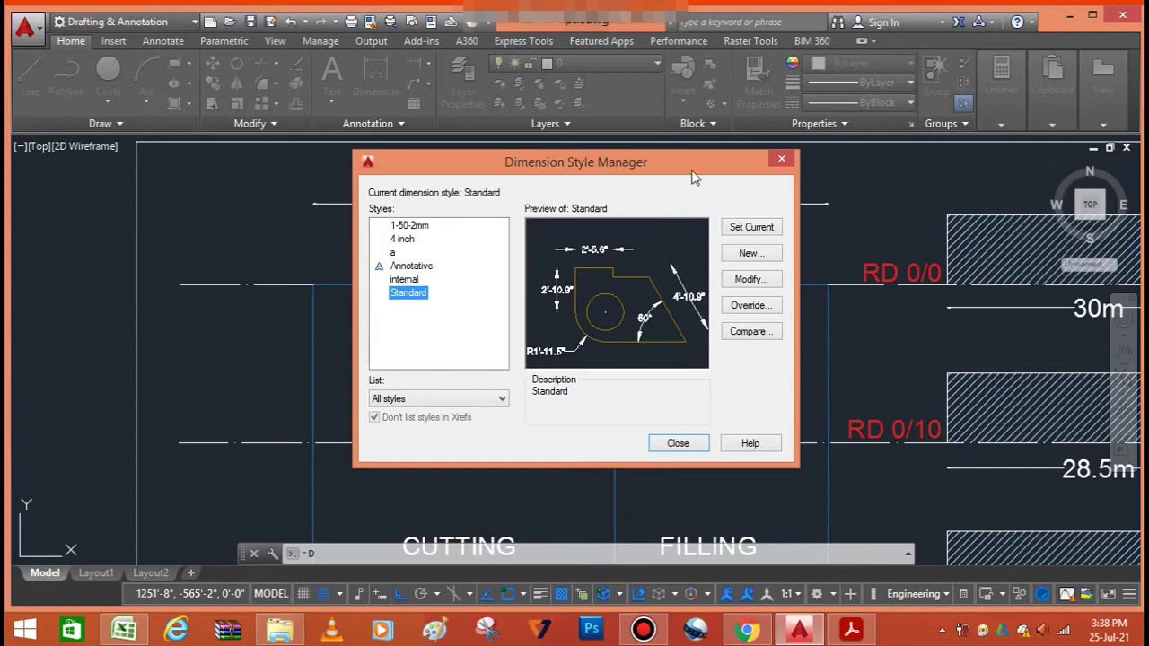
{"action": "left_click", "coordinate": [760, 281]}
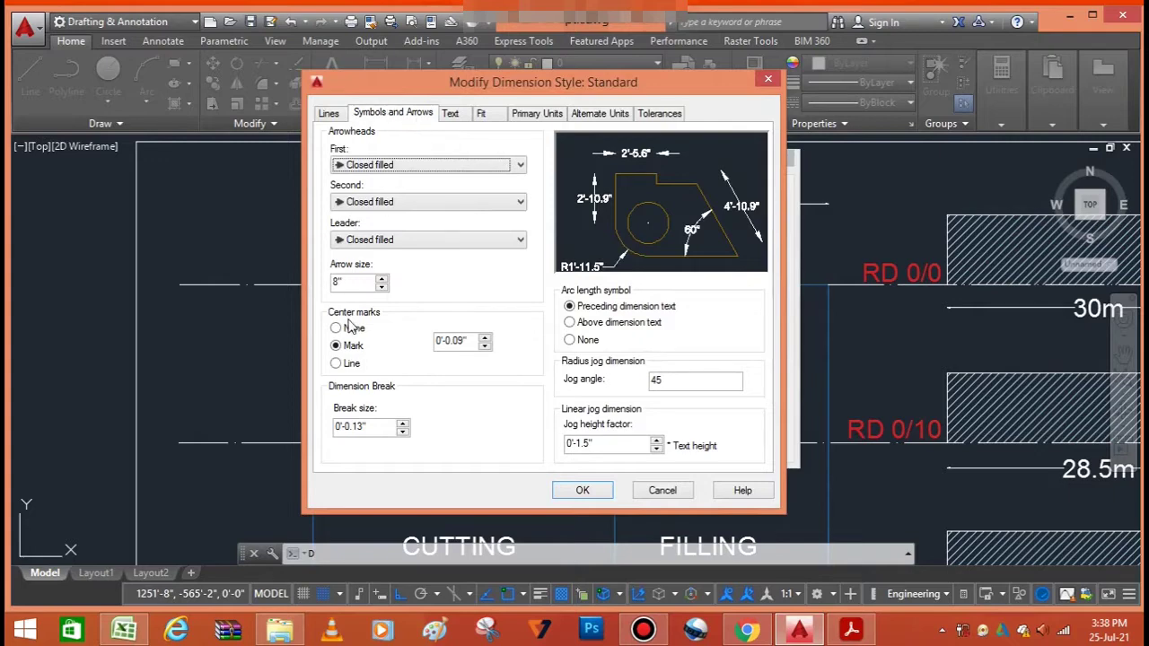
{"action": "left_click_drag", "start_coordinate": [345, 282], "coordinate": [312, 284]}
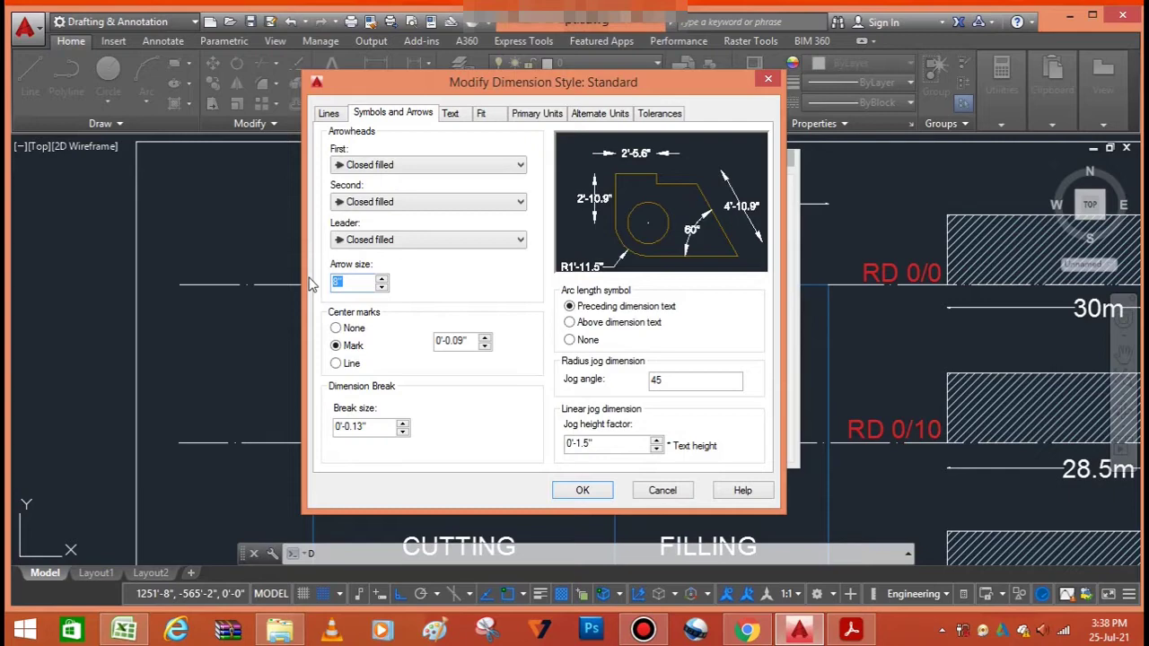
{"action": "type", "text": "3"}
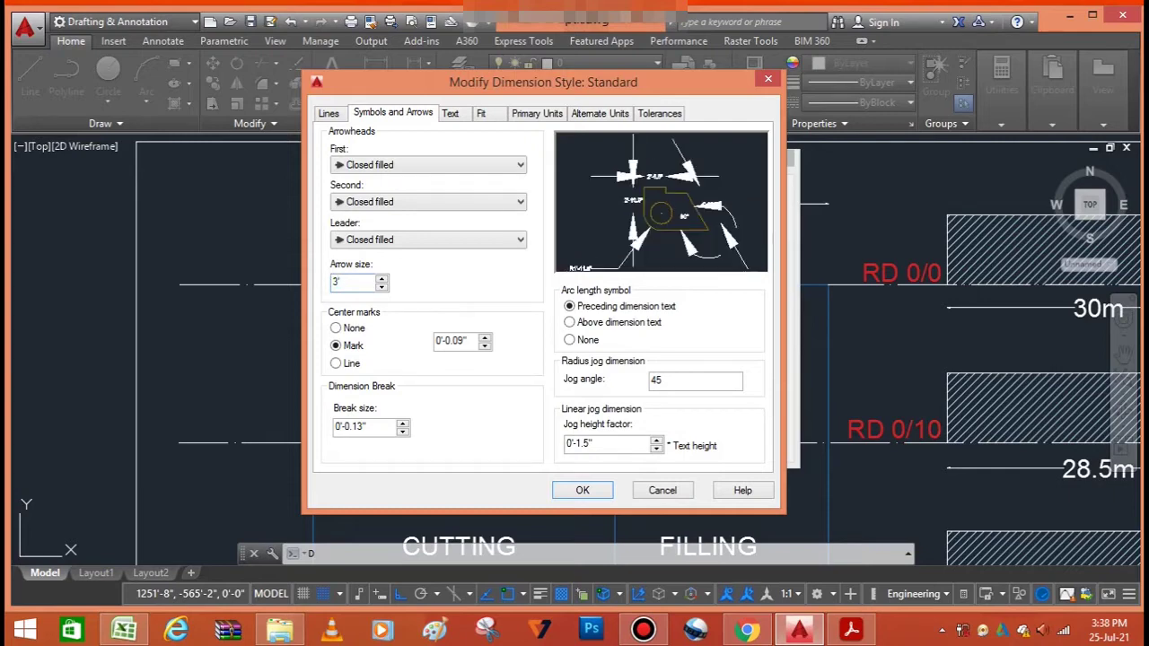
{"action": "left_click", "coordinate": [583, 494]}
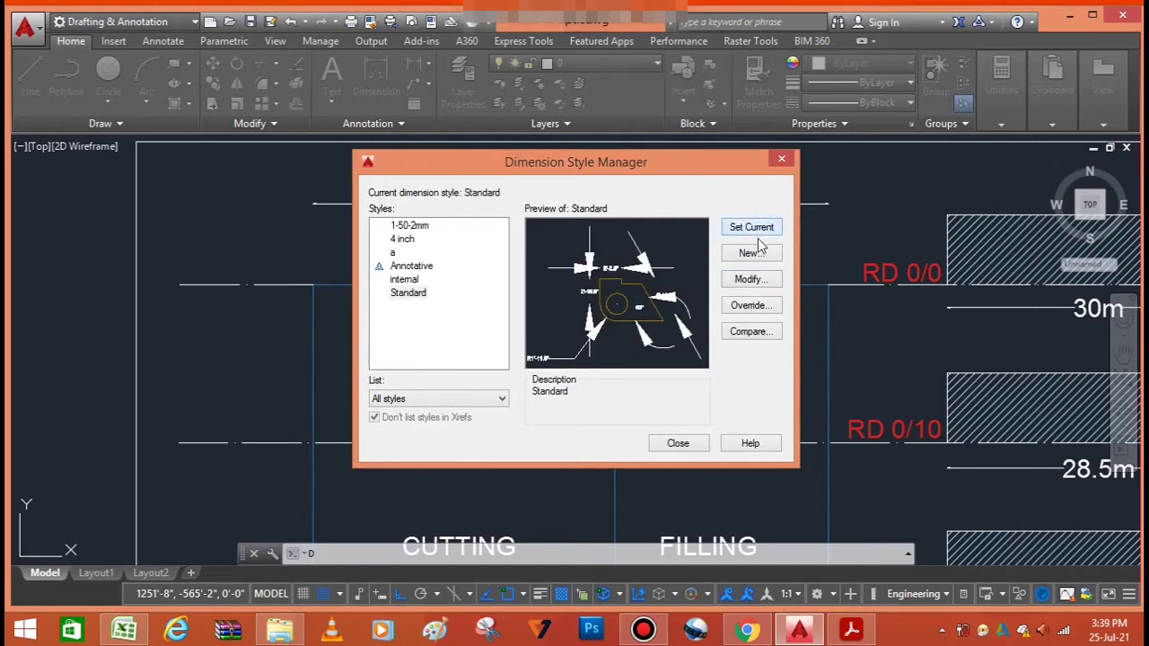
{"action": "left_click", "coordinate": [679, 448]}
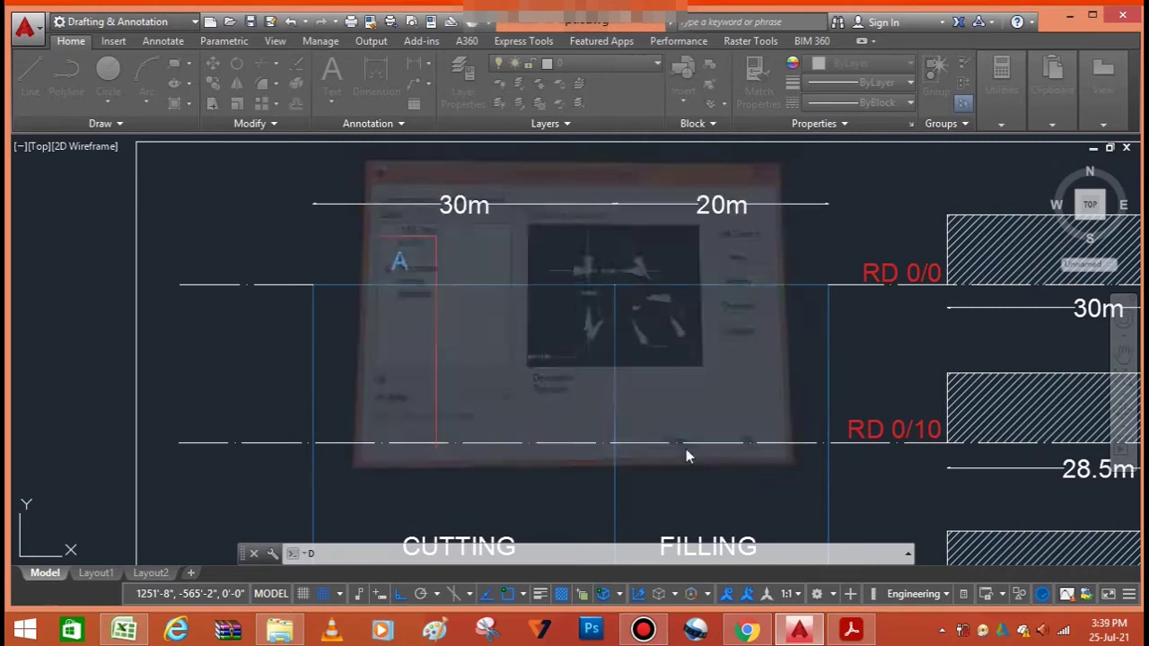
{"action": "scroll", "coordinate": [320, 200], "scroll_direction": "up", "scroll_amount": 1}
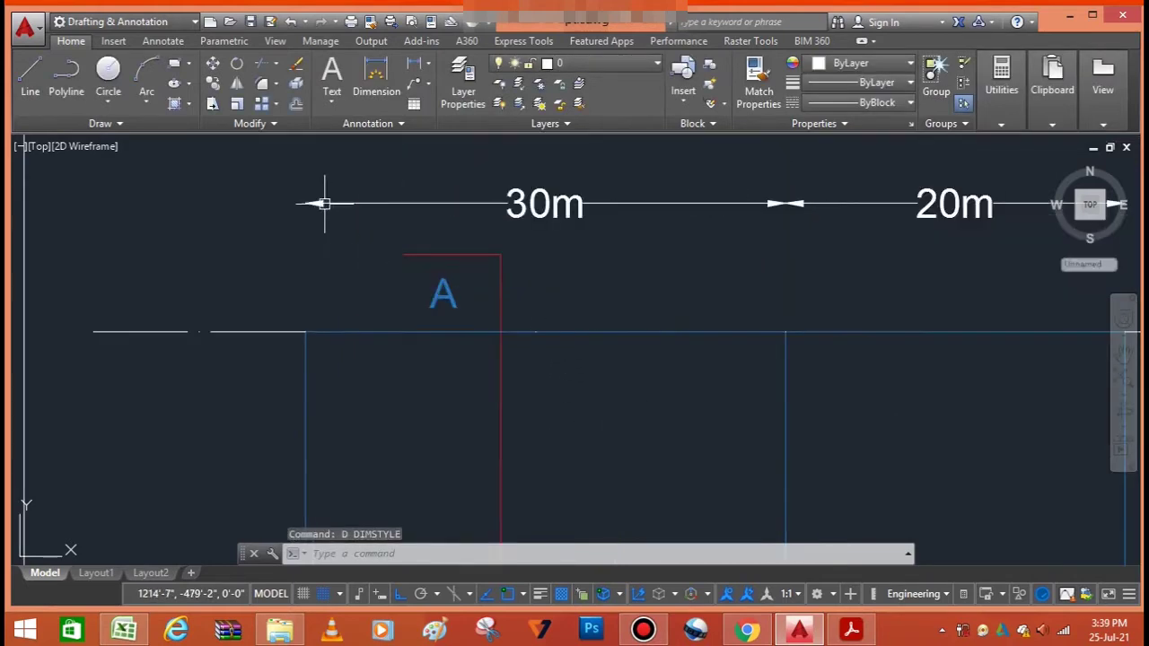
Step: Examine the dimension arrows and the cutting and filling areas across the land levelling plan and section
{"action": "scroll", "coordinate": [328, 223], "scroll_direction": "down", "scroll_amount": 1}
{"action": "scroll", "coordinate": [423, 321], "scroll_direction": "down", "scroll_amount": 2}
{"action": "scroll", "coordinate": [425, 326], "scroll_direction": "up", "scroll_amount": 1}
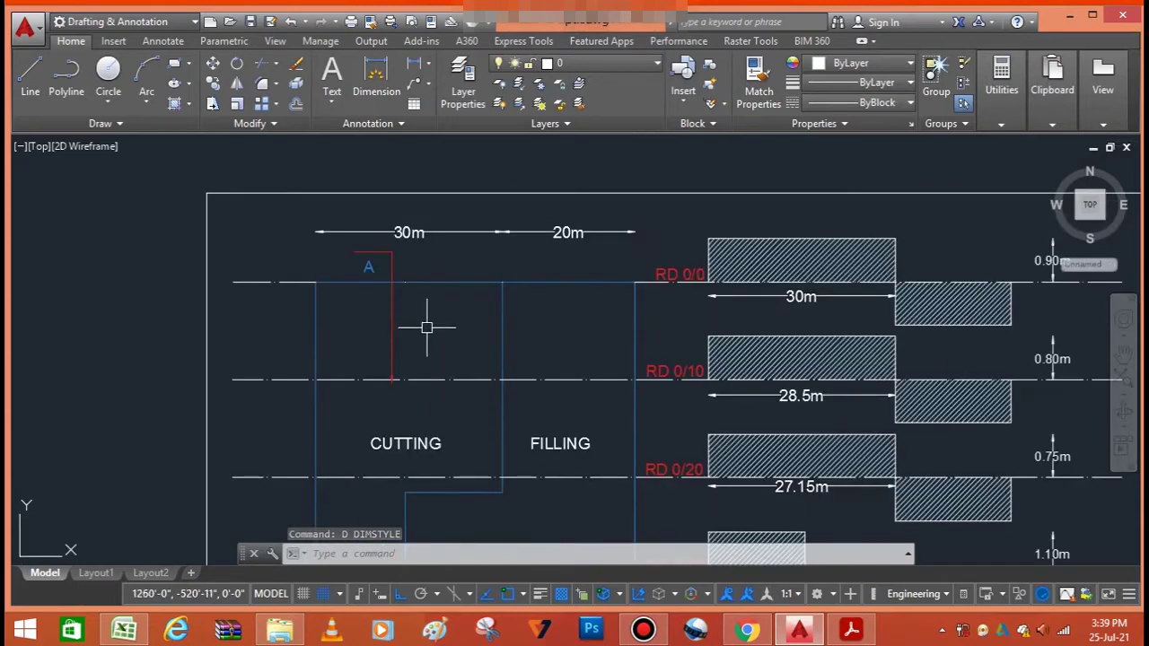
{"action": "scroll", "coordinate": [422, 423], "scroll_direction": "down", "scroll_amount": 1}
{"action": "scroll", "coordinate": [416, 420], "scroll_direction": "up", "scroll_amount": 2}
{"action": "scroll", "coordinate": [416, 419], "scroll_direction": "down", "scroll_amount": 4}
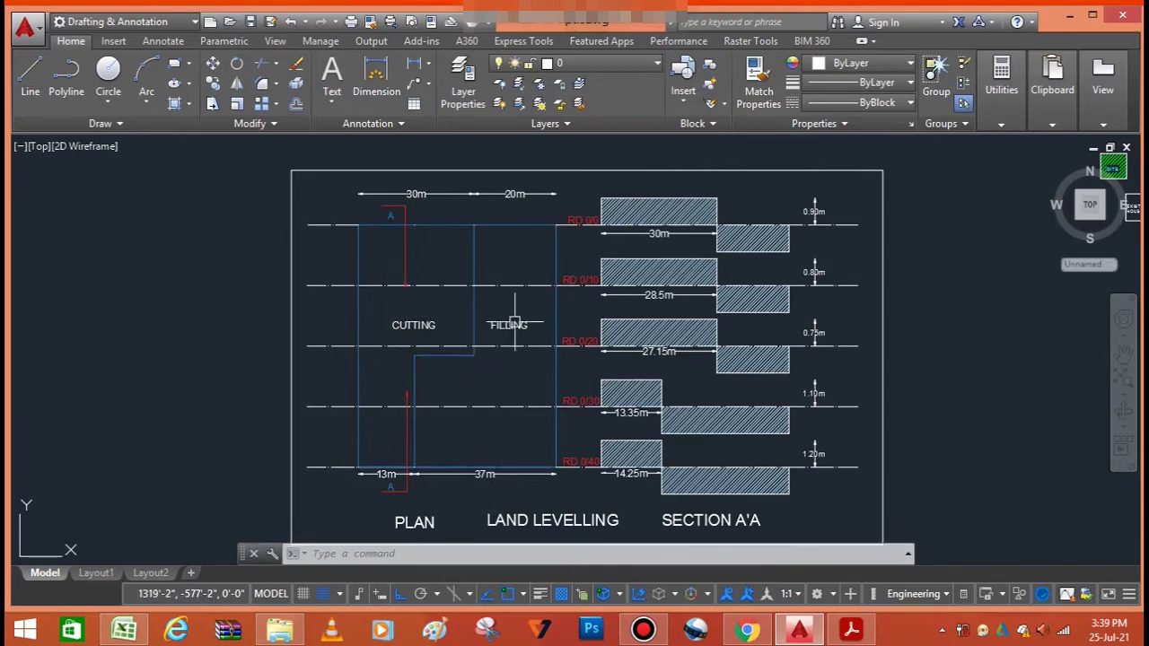
{"action": "scroll", "coordinate": [310, 333], "scroll_direction": "down", "scroll_amount": 2}
{"action": "scroll", "coordinate": [481, 304], "scroll_direction": "up", "scroll_amount": 4}
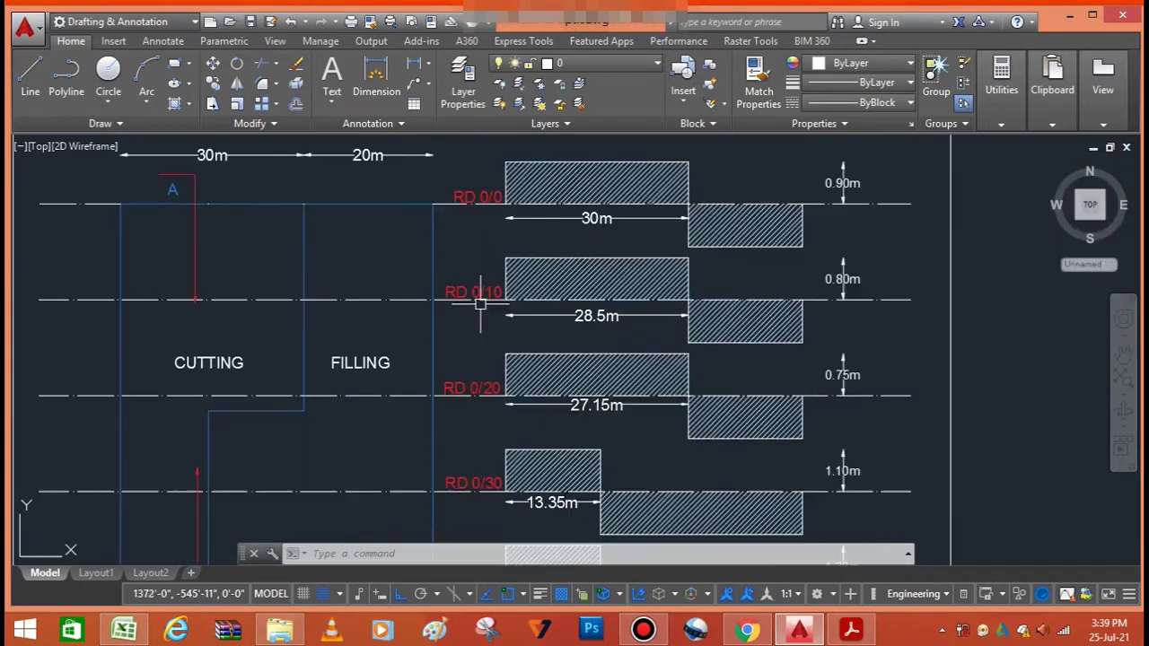
{"action": "scroll", "coordinate": [480, 304], "scroll_direction": "down", "scroll_amount": 2}
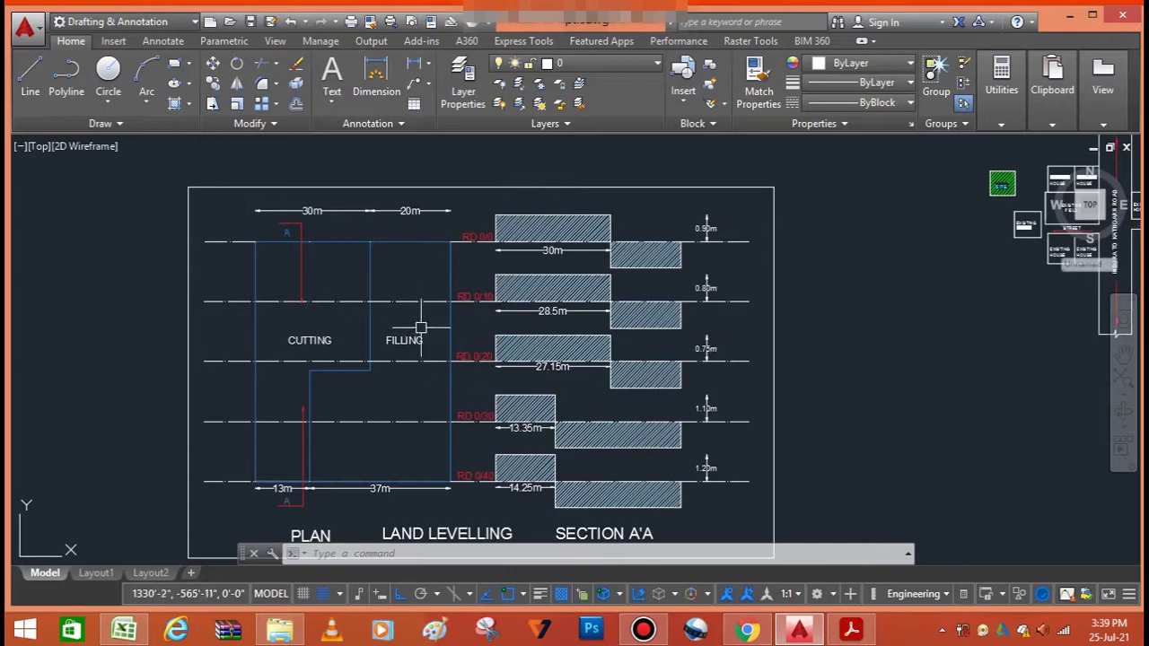
{"action": "scroll", "coordinate": [413, 271], "scroll_direction": "down", "scroll_amount": 1}
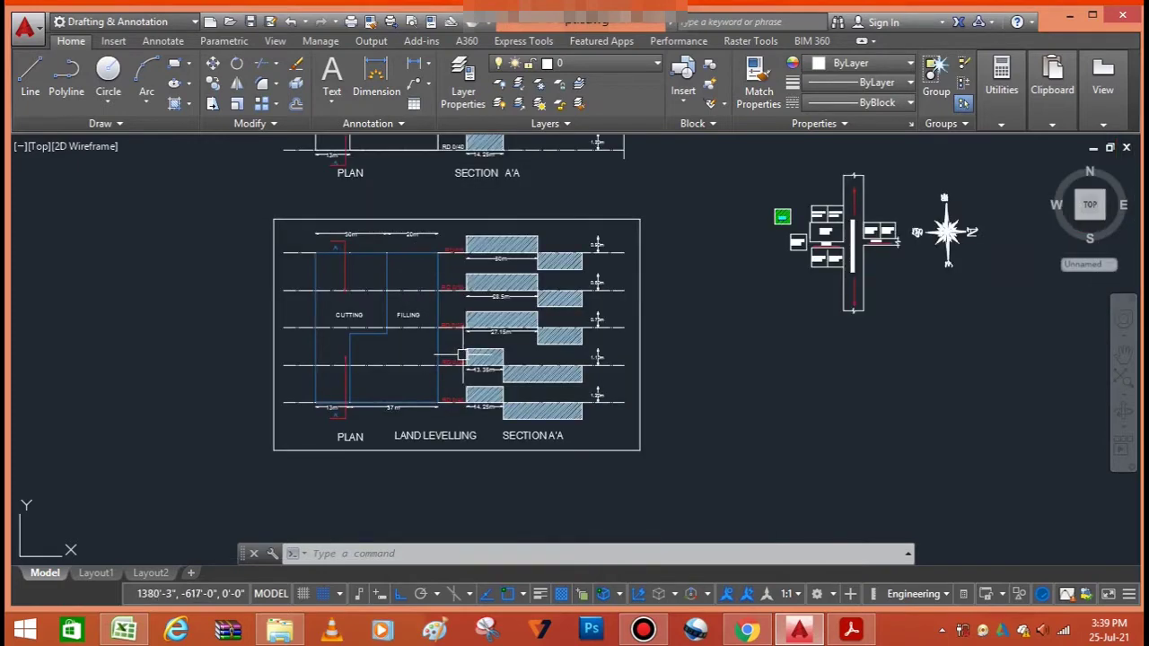
Step: Examine the cross-sections from RD 0/0 to RD 0/40 with their cutting widths and heights
{"action": "scroll", "coordinate": [494, 261], "scroll_direction": "up", "scroll_amount": 4}
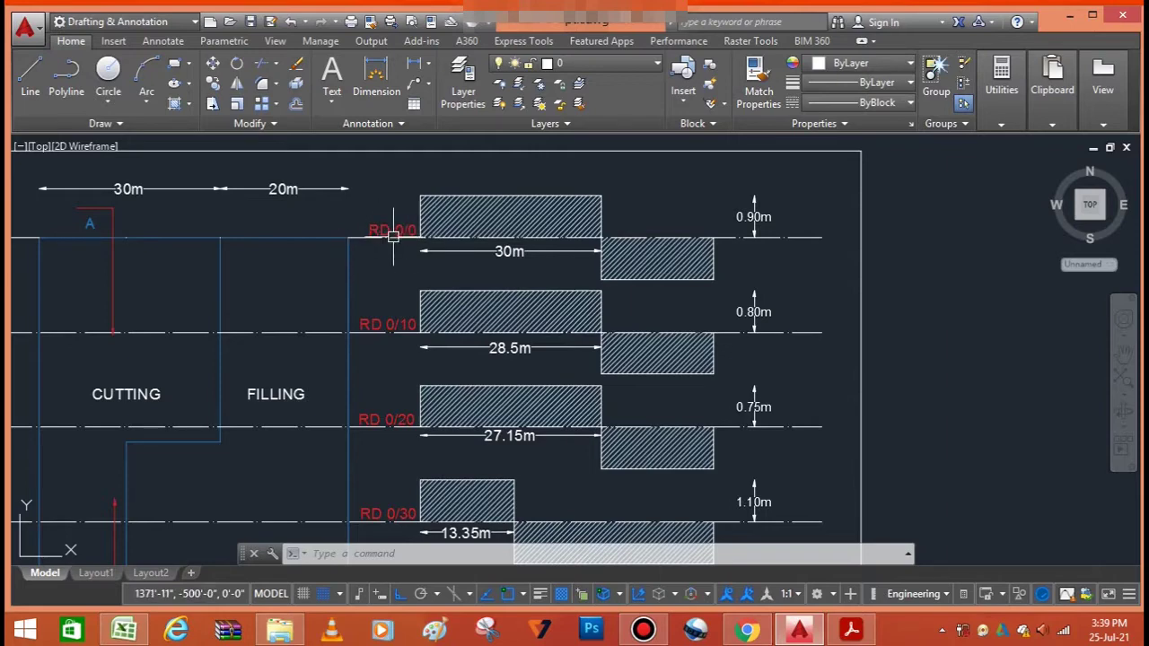
{"action": "scroll", "coordinate": [391, 235], "scroll_direction": "down", "scroll_amount": 3}
{"action": "scroll", "coordinate": [395, 240], "scroll_direction": "up", "scroll_amount": 5}
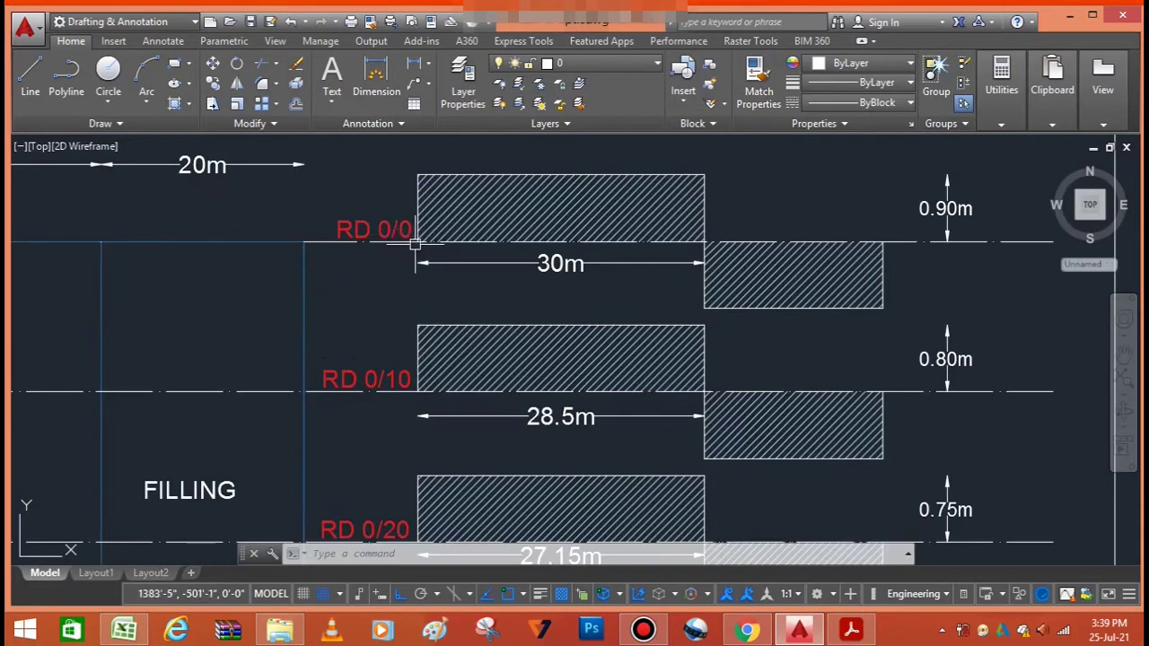
{"action": "scroll", "coordinate": [418, 252], "scroll_direction": "down", "scroll_amount": 2}
{"action": "scroll", "coordinate": [418, 253], "scroll_direction": "down", "scroll_amount": 3}
{"action": "scroll", "coordinate": [397, 333], "scroll_direction": "up", "scroll_amount": 4}
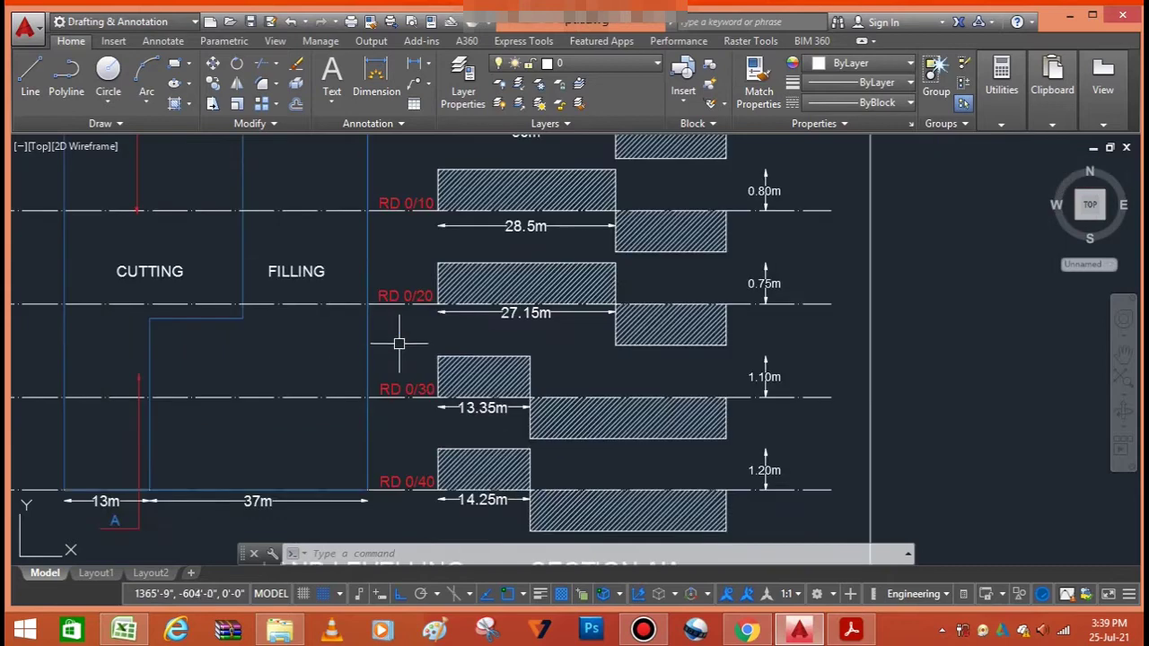
{"action": "scroll", "coordinate": [395, 350], "scroll_direction": "down", "scroll_amount": 2}
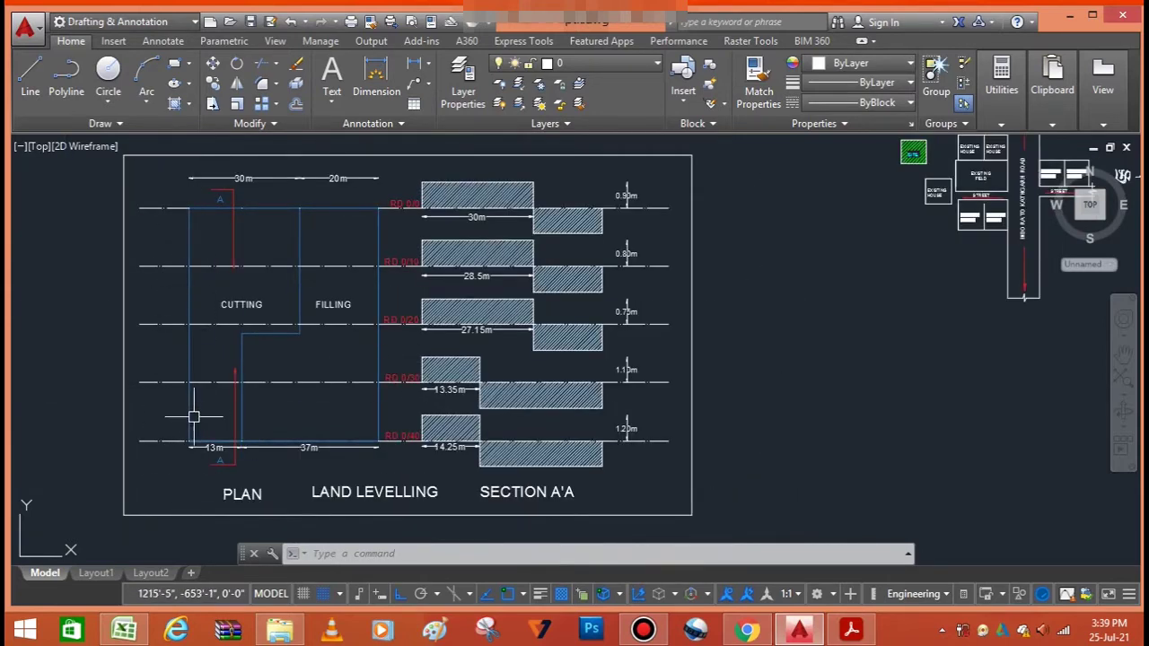
{"action": "scroll", "coordinate": [422, 445], "scroll_direction": "up", "scroll_amount": 8}
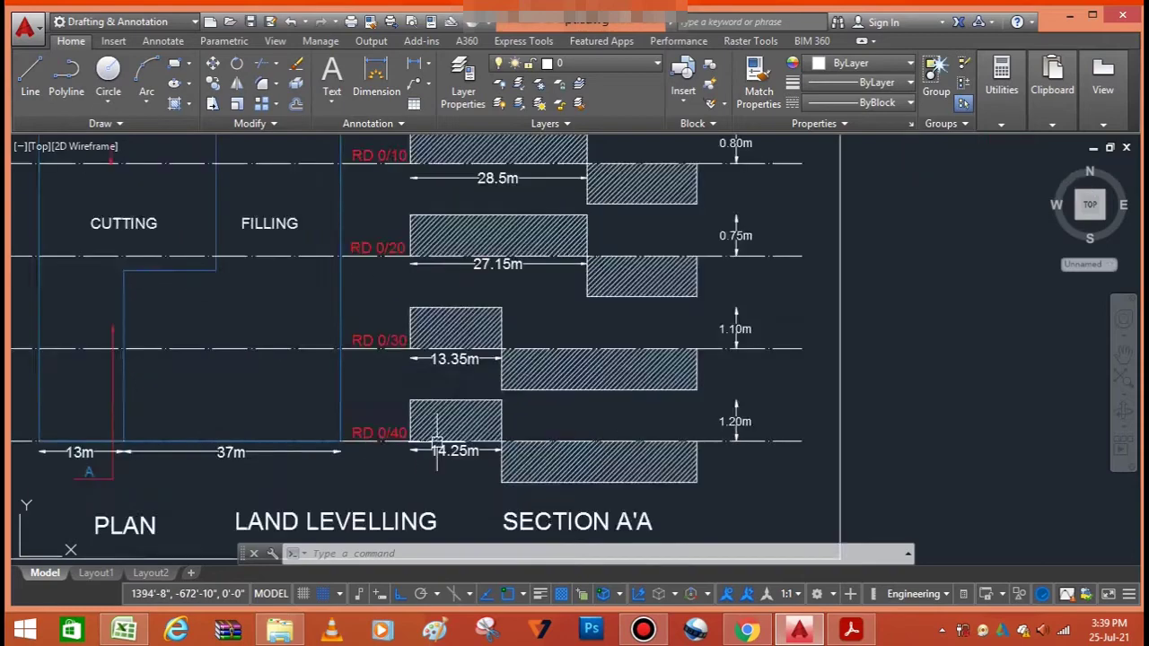
{"action": "scroll", "coordinate": [285, 449], "scroll_direction": "down", "scroll_amount": 9}
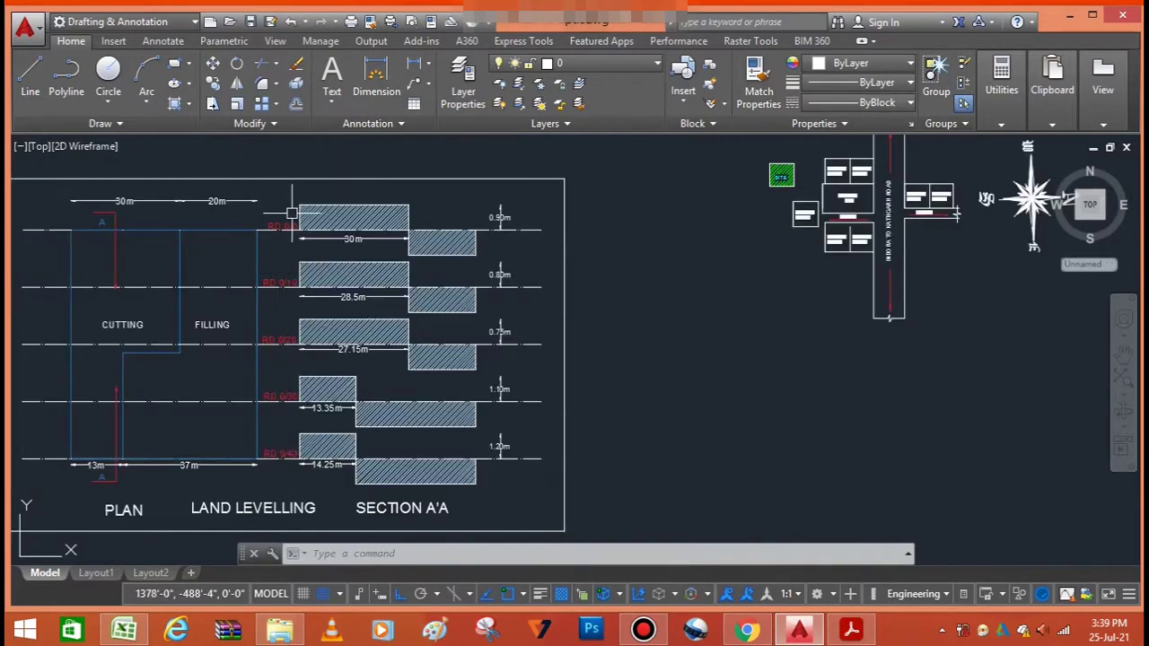
Step: Examine the RD 0/0 cross-section's cutting width and height against the cutting area in the plan
{"action": "scroll", "coordinate": [292, 214], "scroll_direction": "up", "scroll_amount": 4}
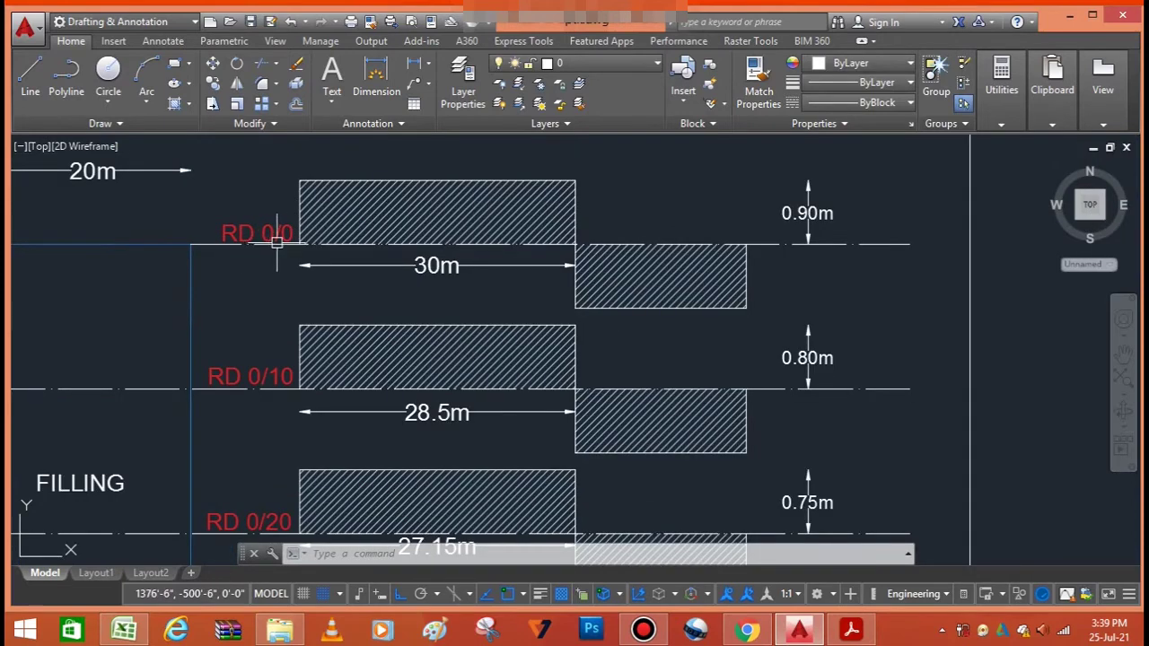
{"action": "mouse_move", "coordinate": [277, 238]}
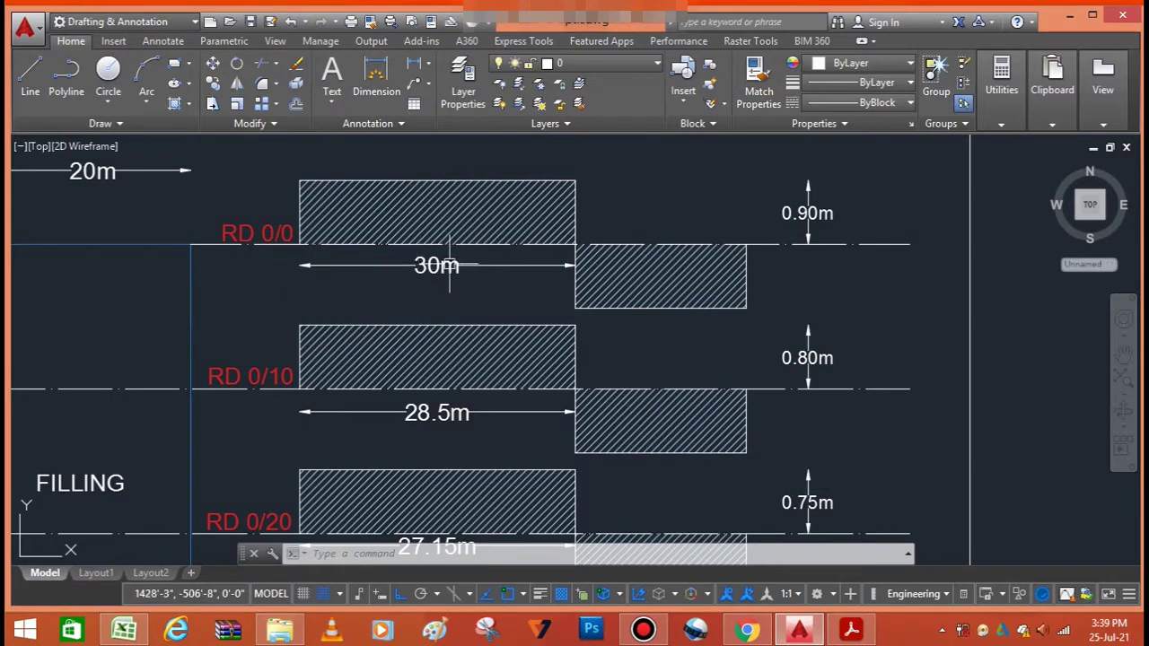
{"action": "scroll", "coordinate": [442, 269], "scroll_direction": "down", "scroll_amount": 5}
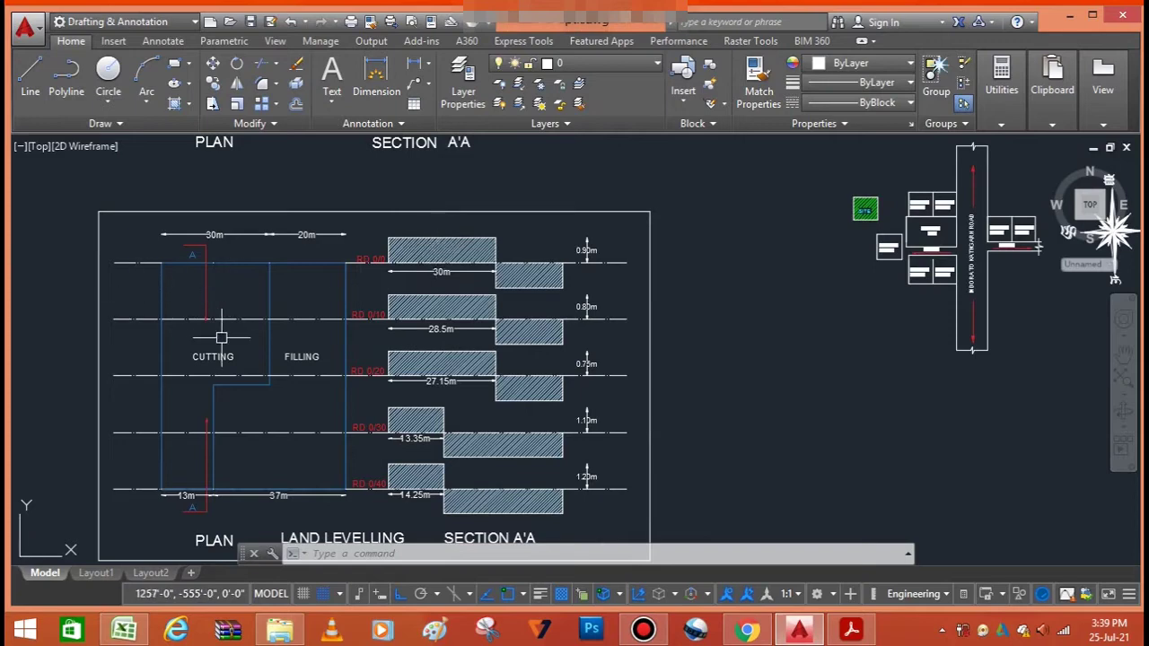
{"action": "scroll", "coordinate": [493, 272], "scroll_direction": "up", "scroll_amount": 2}
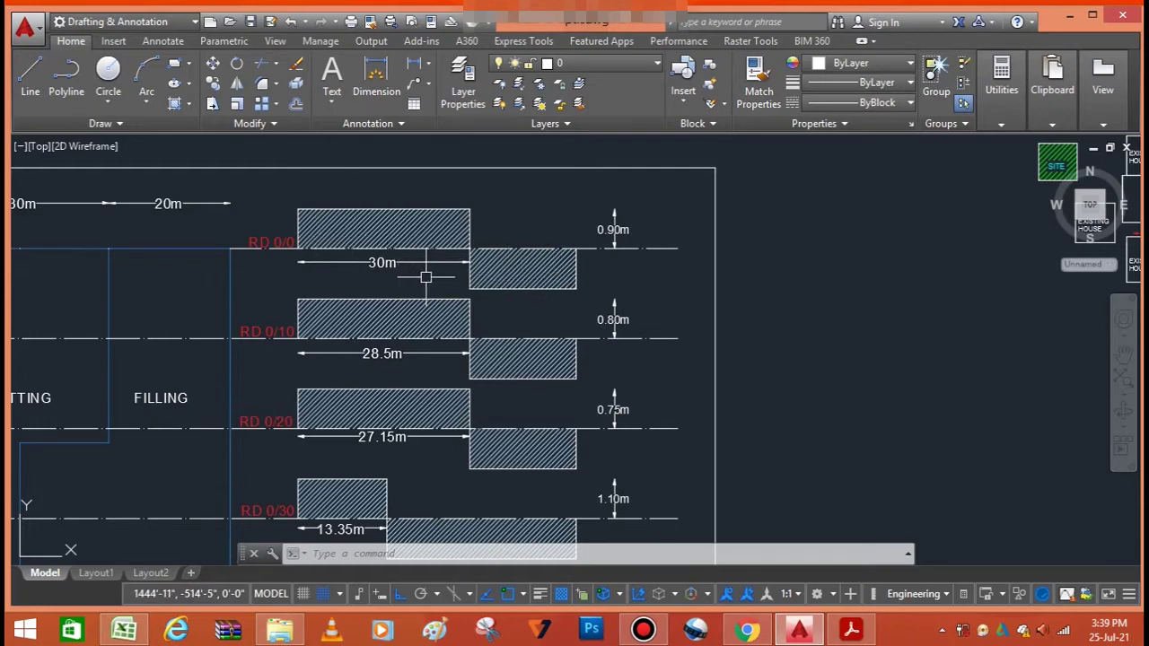
{"action": "scroll", "coordinate": [427, 277], "scroll_direction": "down", "scroll_amount": 5}
{"action": "scroll", "coordinate": [330, 344], "scroll_direction": "up", "scroll_amount": 5}
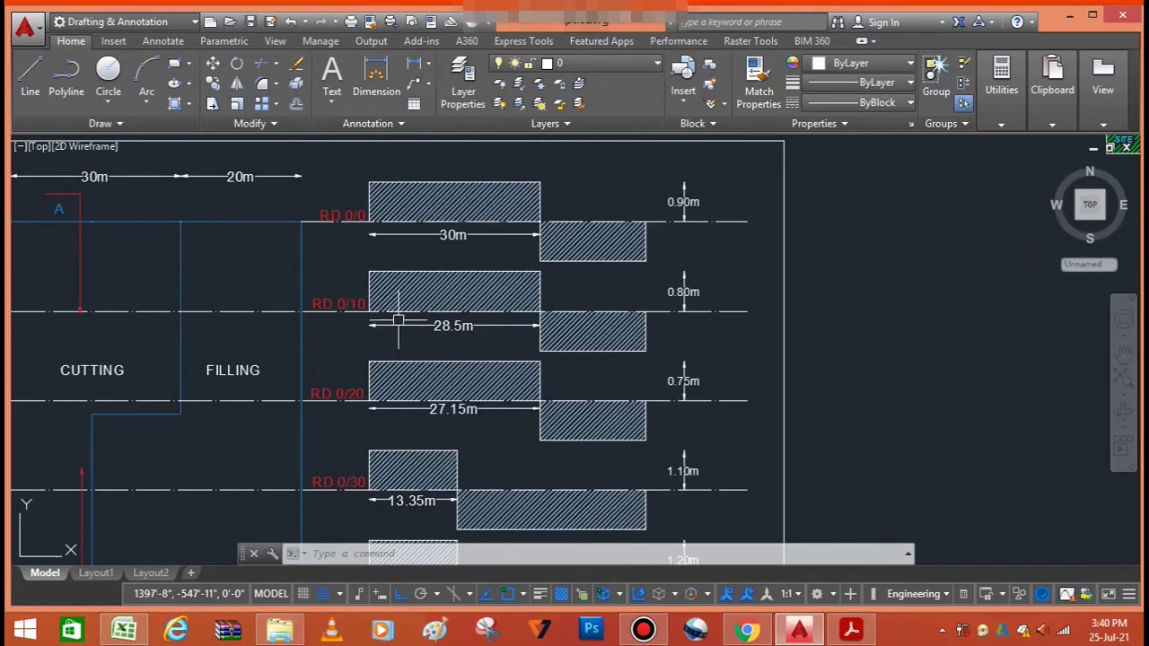
Step: Examine the RD 0/10 cross-section's cutting width and height, and its place in the whole land levelling drawing
{"action": "scroll", "coordinate": [451, 328], "scroll_direction": "up", "scroll_amount": 2}
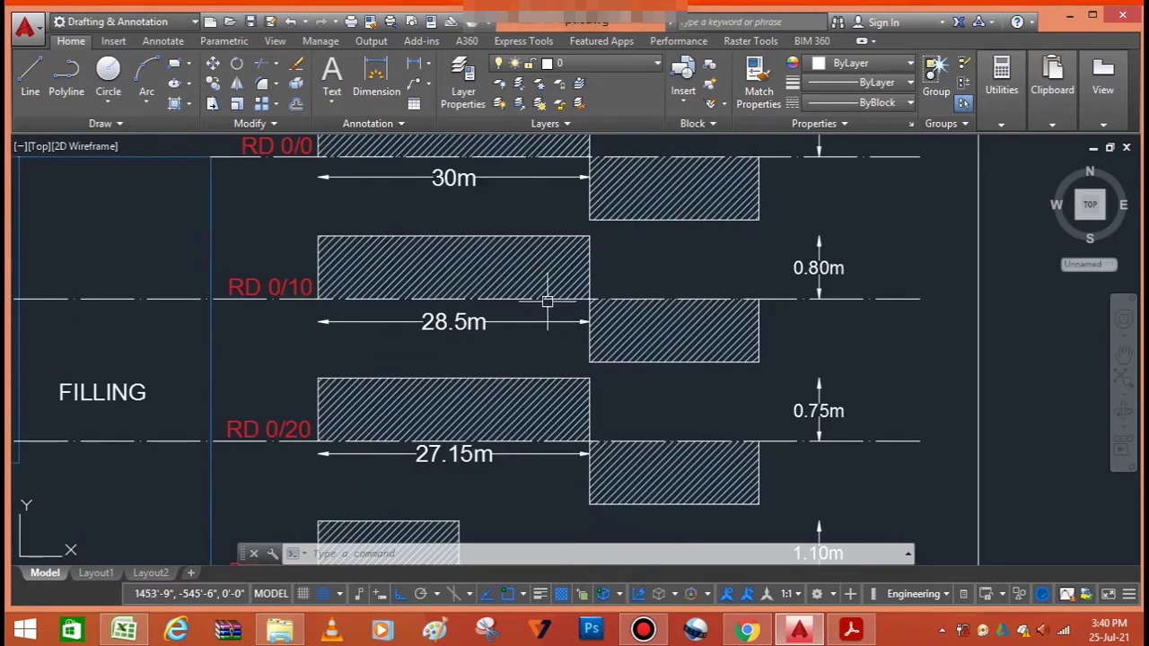
{"action": "scroll", "coordinate": [544, 303], "scroll_direction": "down", "scroll_amount": 4}
{"action": "scroll", "coordinate": [665, 265], "scroll_direction": "up", "scroll_amount": 4}
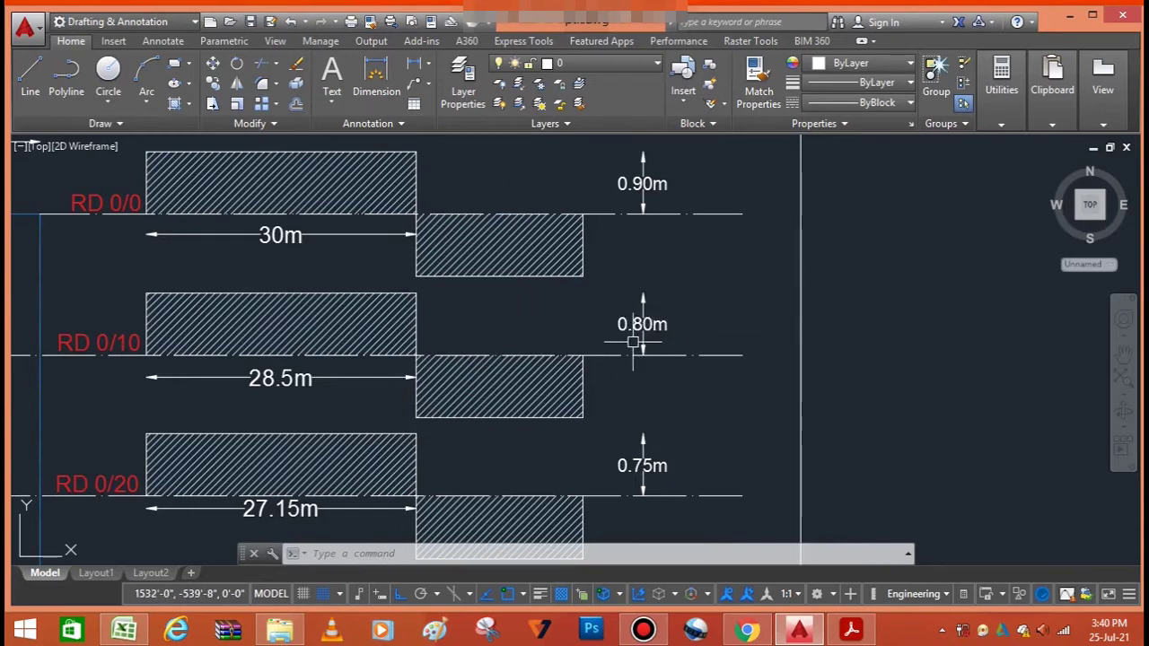
{"action": "scroll", "coordinate": [669, 322], "scroll_direction": "down", "scroll_amount": 2}
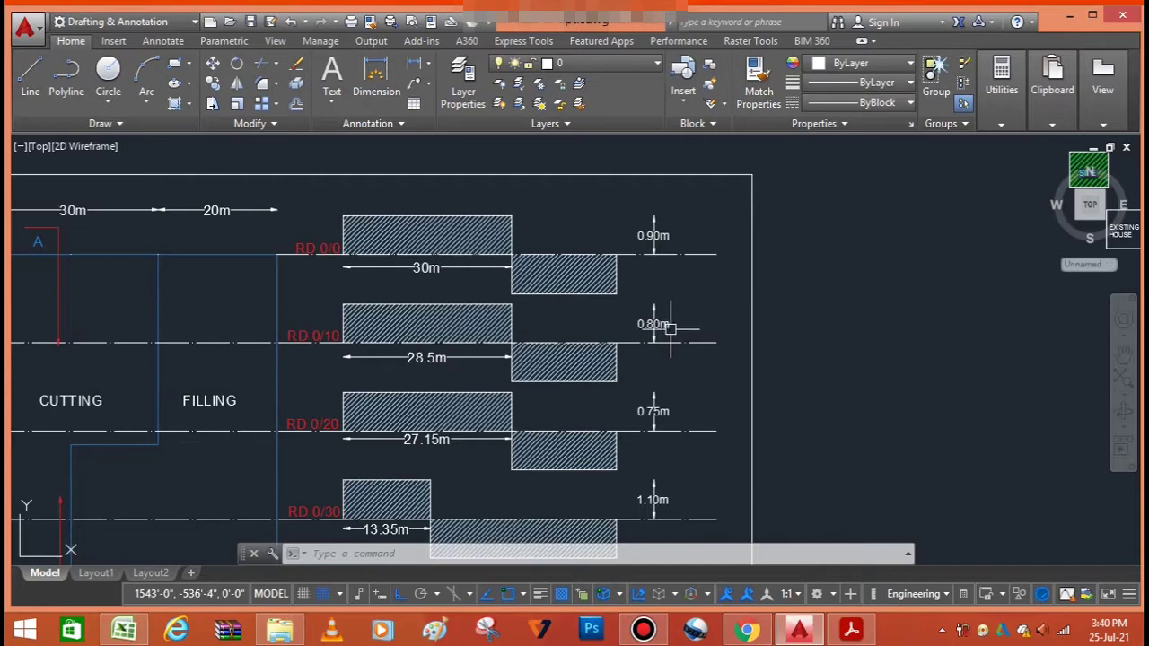
{"action": "scroll", "coordinate": [665, 332], "scroll_direction": "up", "scroll_amount": 4}
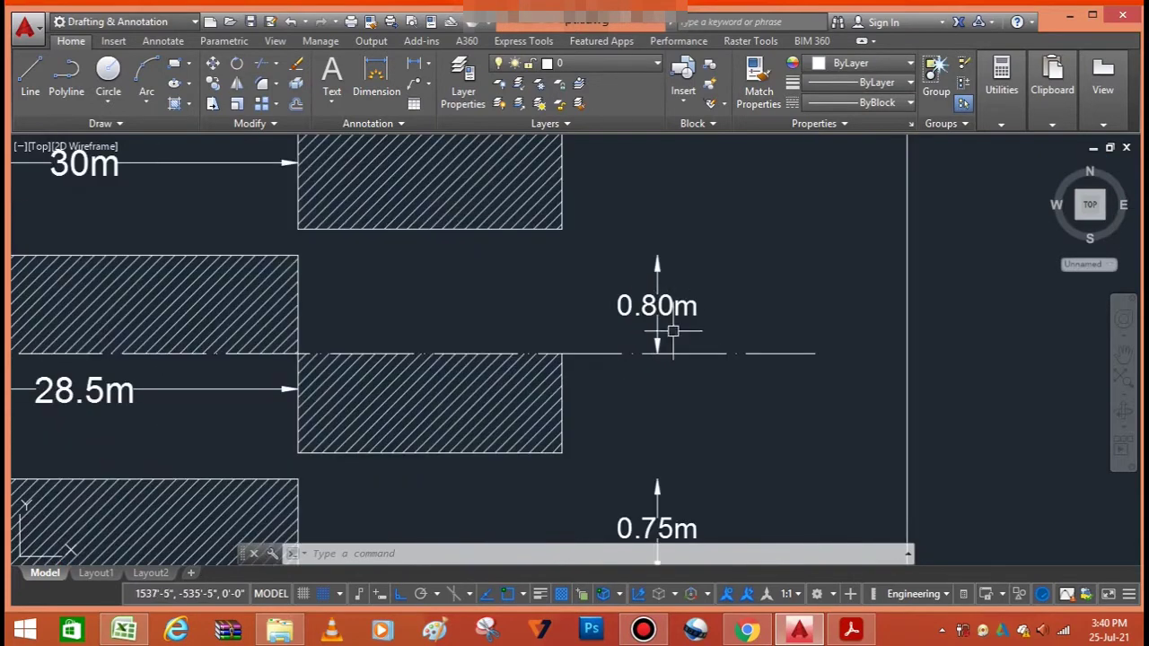
{"action": "scroll", "coordinate": [697, 308], "scroll_direction": "down", "scroll_amount": 2}
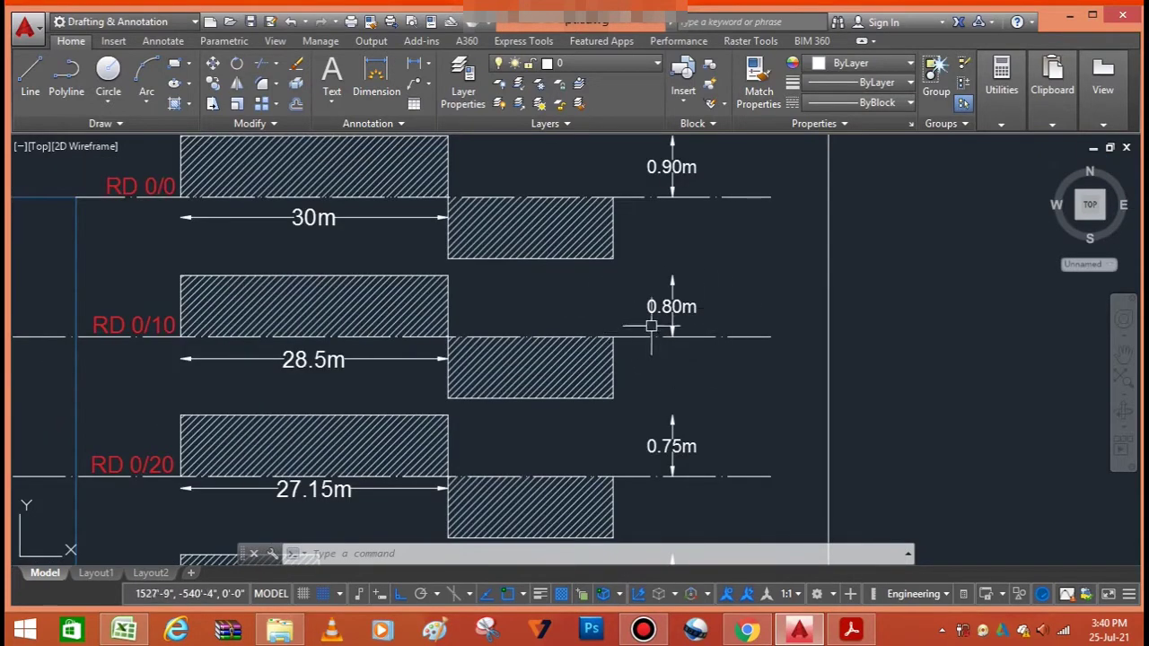
{"action": "scroll", "coordinate": [662, 329], "scroll_direction": "down", "scroll_amount": 4}
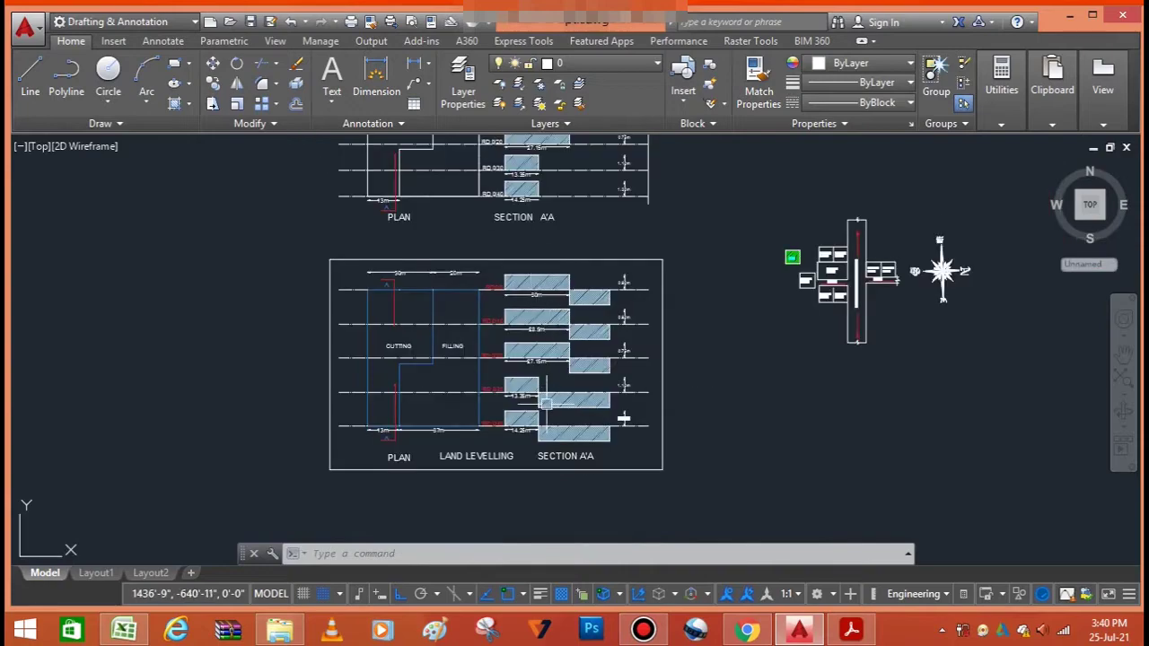
{"action": "scroll", "coordinate": [539, 409], "scroll_direction": "up", "scroll_amount": 3}
{"action": "scroll", "coordinate": [554, 388], "scroll_direction": "down", "scroll_amount": 2}
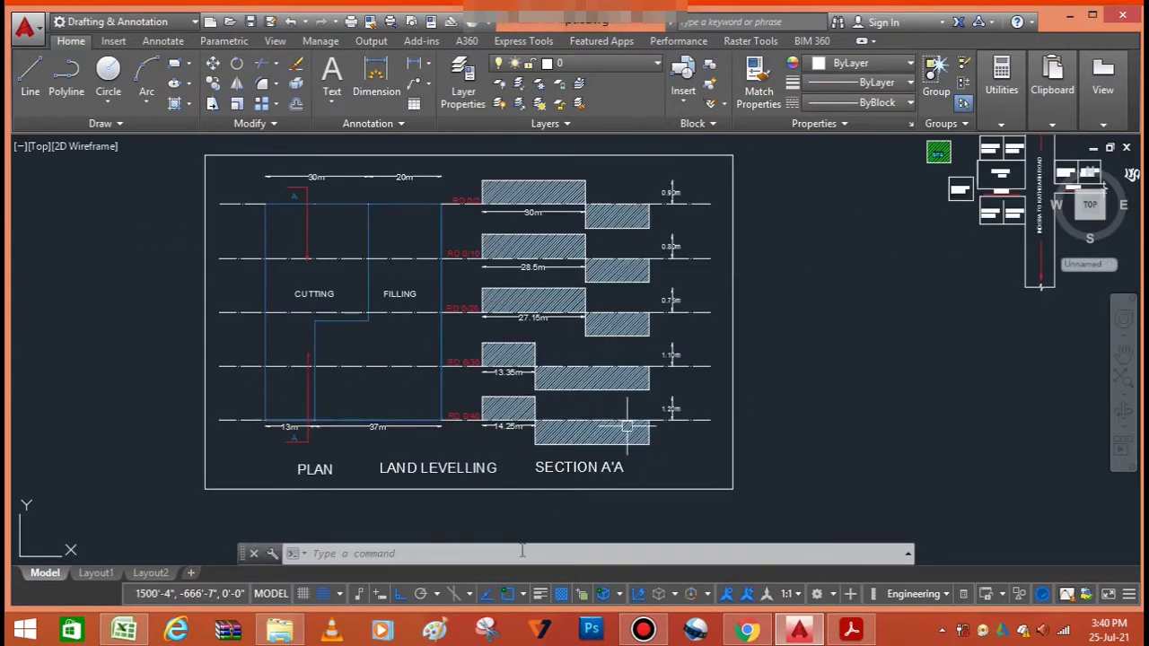
Step: Switch to the land levelling estimate in Excel and review its work items, RD rows, dimensions and quantities
{"action": "left_click", "coordinate": [116, 634]}
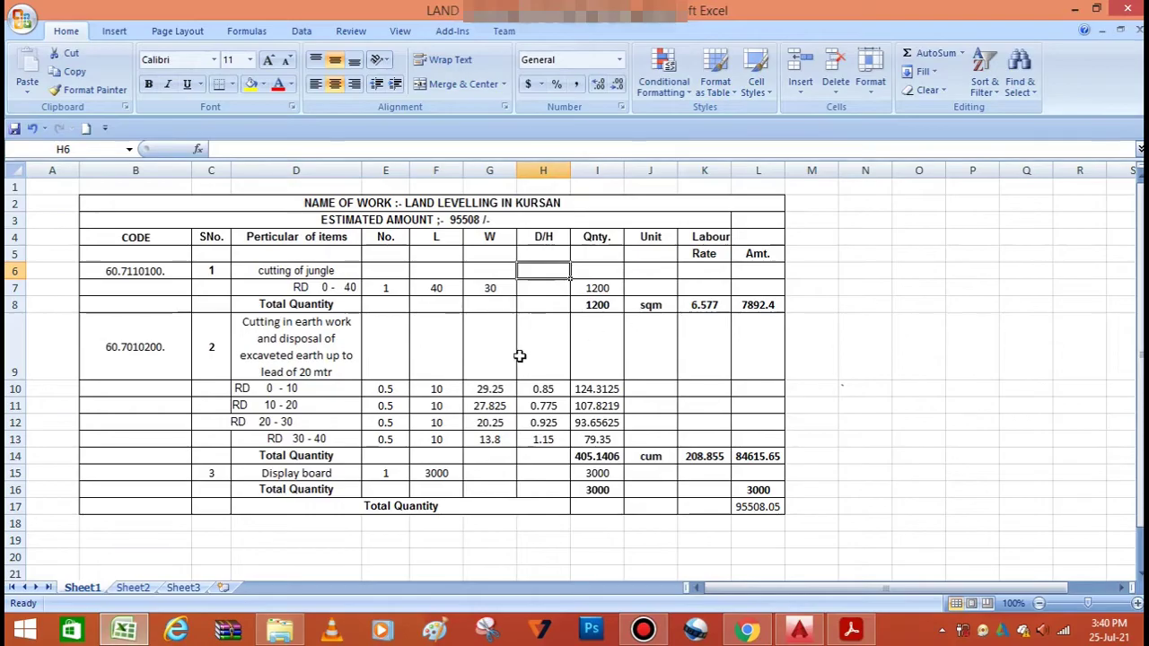
{"action": "scroll", "coordinate": [592, 330], "scroll_direction": "down", "scroll_amount": 1}
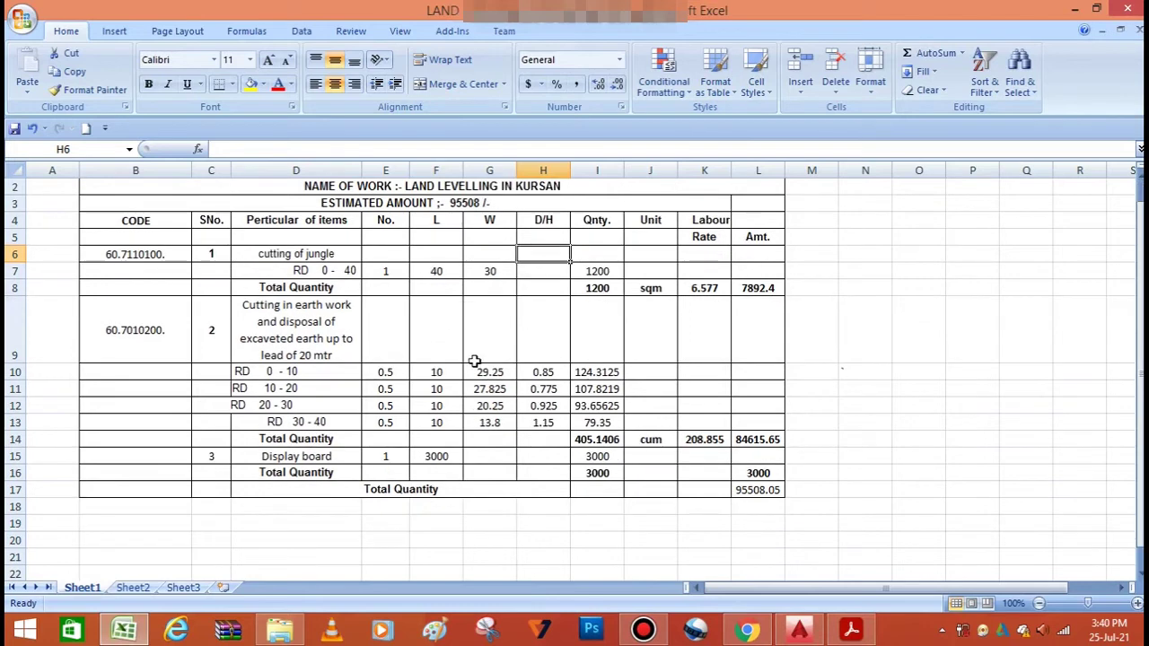
{"action": "scroll", "coordinate": [475, 361], "scroll_direction": "up", "scroll_amount": 1}
{"action": "left_click", "coordinate": [295, 341]}
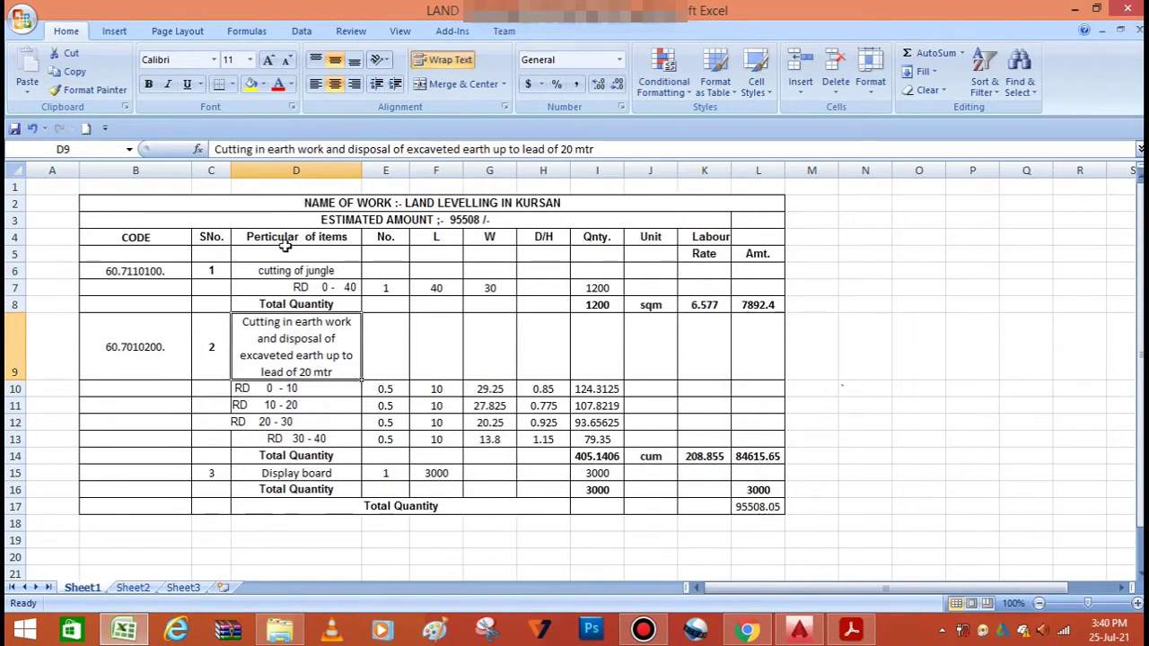
{"action": "scroll", "coordinate": [464, 268], "scroll_direction": "down", "scroll_amount": 2}
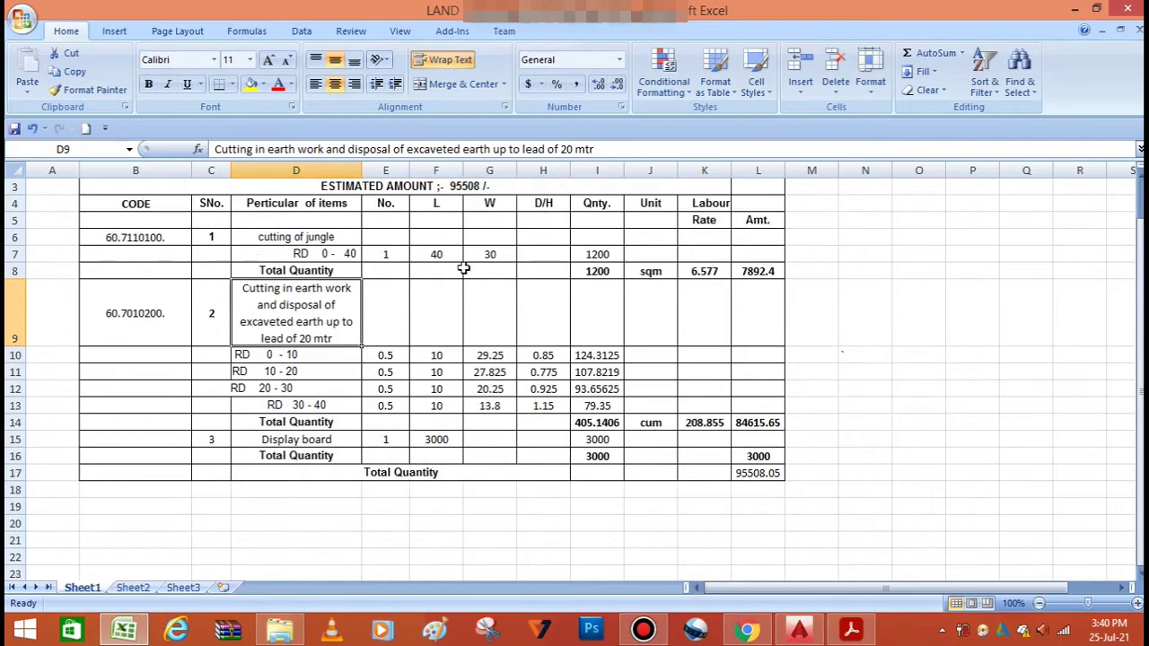
{"action": "scroll", "coordinate": [464, 269], "scroll_direction": "up", "scroll_amount": 1}
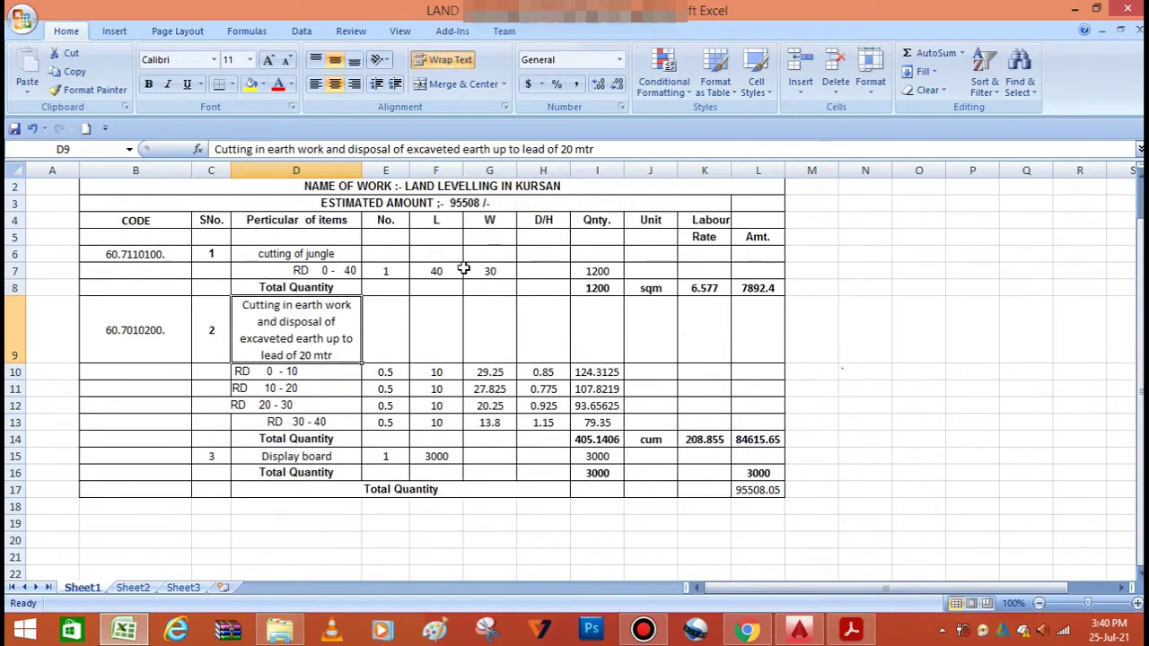
{"action": "scroll", "coordinate": [464, 268], "scroll_direction": "down", "scroll_amount": 1}
{"action": "scroll", "coordinate": [464, 269], "scroll_direction": "up", "scroll_amount": 1}
{"action": "scroll", "coordinate": [464, 268], "scroll_direction": "up", "scroll_amount": 1}
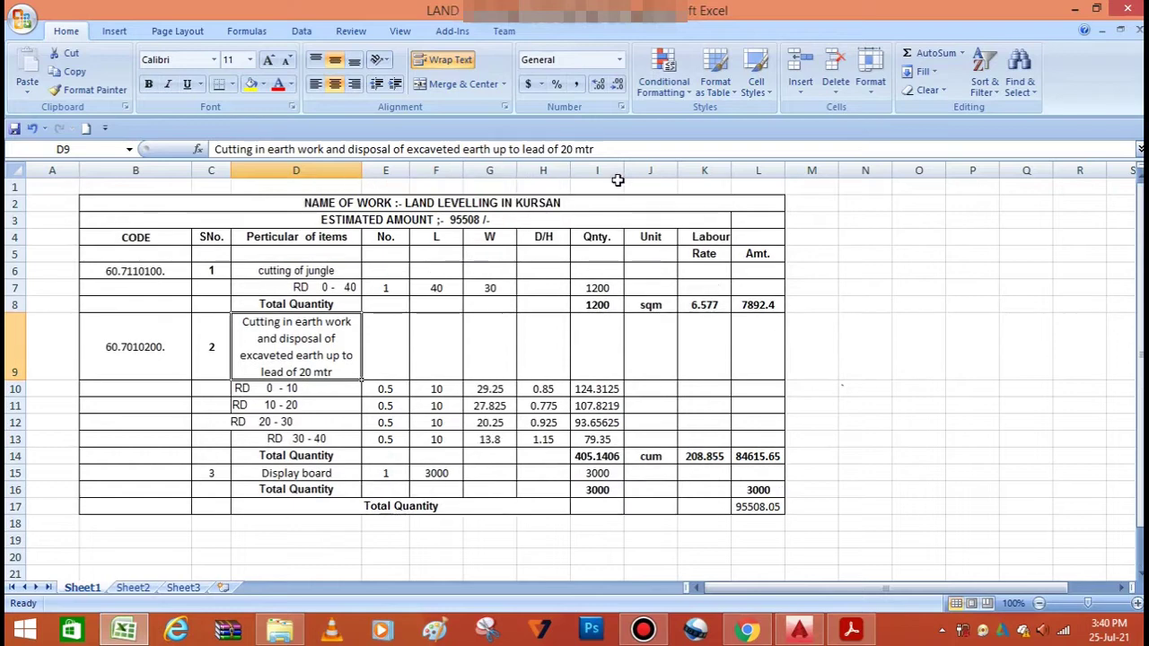
Step: Remove the location from the title in cell B2 so it reads "NAME OF WORK :- LAND LEVELLING"
{"action": "left_click", "coordinate": [615, 207]}
{"action": "double_click", "coordinate": [616, 208]}
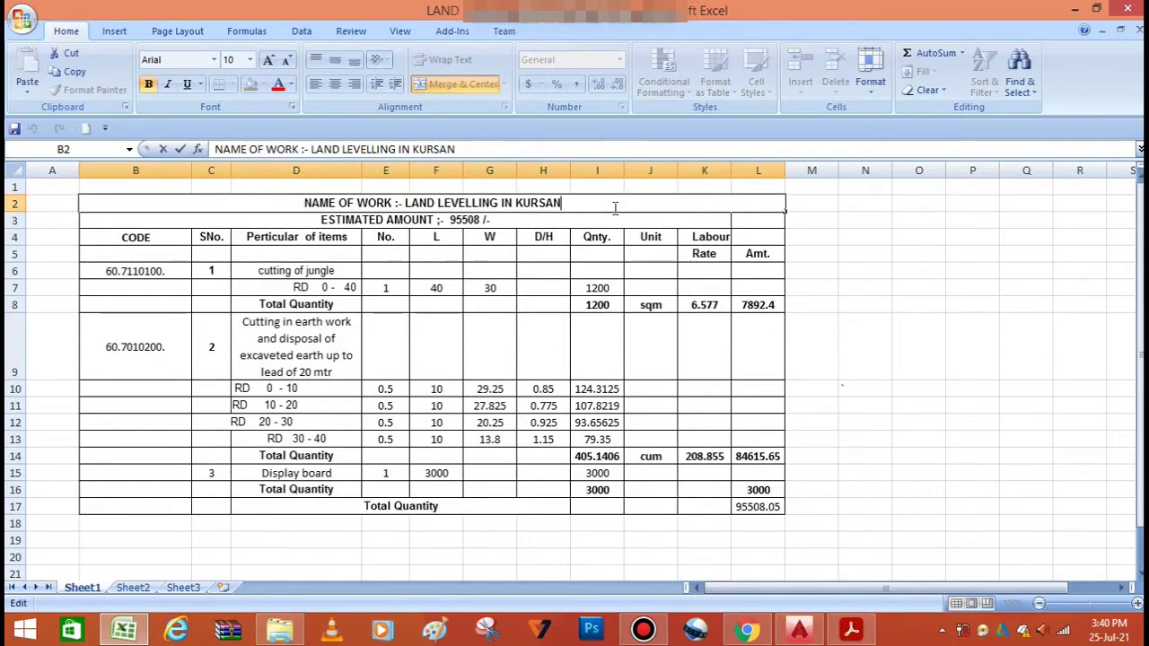
{"action": "key", "text": "BackSpace"}
{"action": "key", "text": "BackSpace"}
{"action": "key", "text": "BackSpace"}
{"action": "key", "text": "BackSpace"}
{"action": "key", "text": "BackSpace"}
{"action": "key", "text": "BackSpace"}
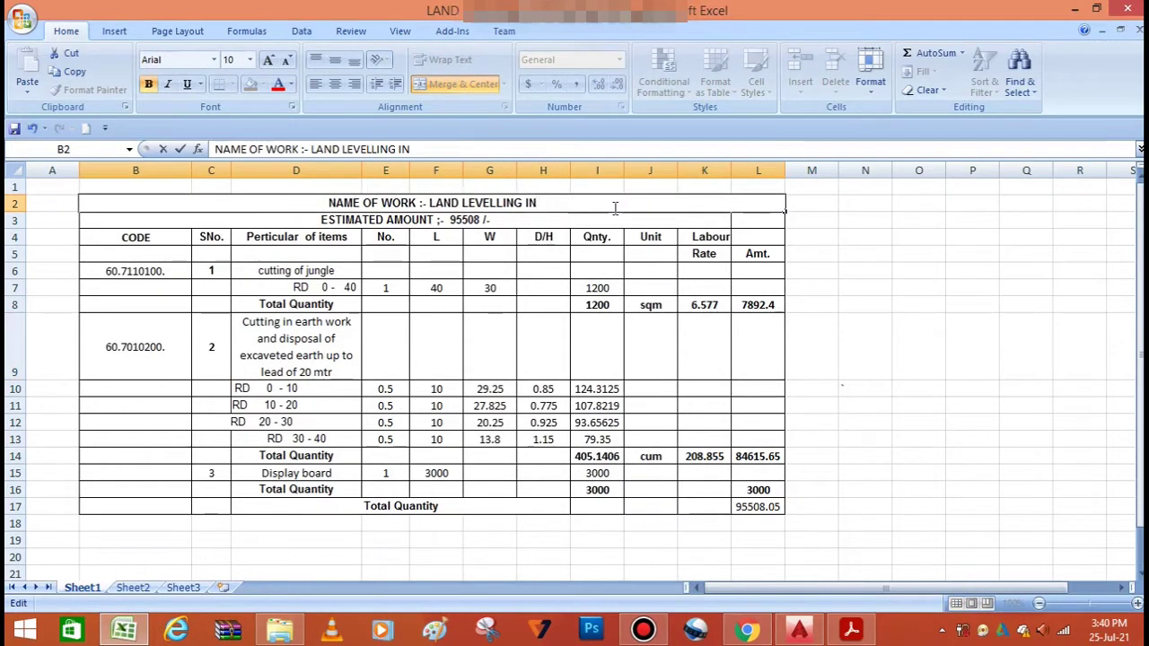
{"action": "key", "text": "BackSpace"}
{"action": "key", "text": "BackSpace"}
{"action": "key", "text": "BackSpace"}
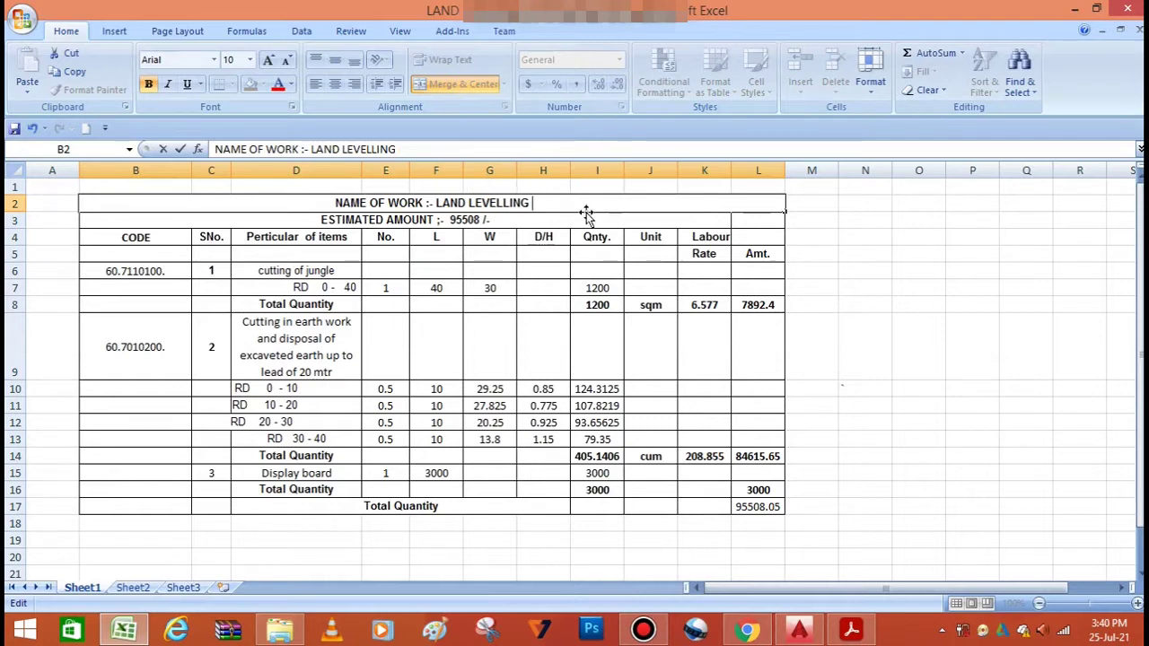
{"action": "key", "text": "Return"}
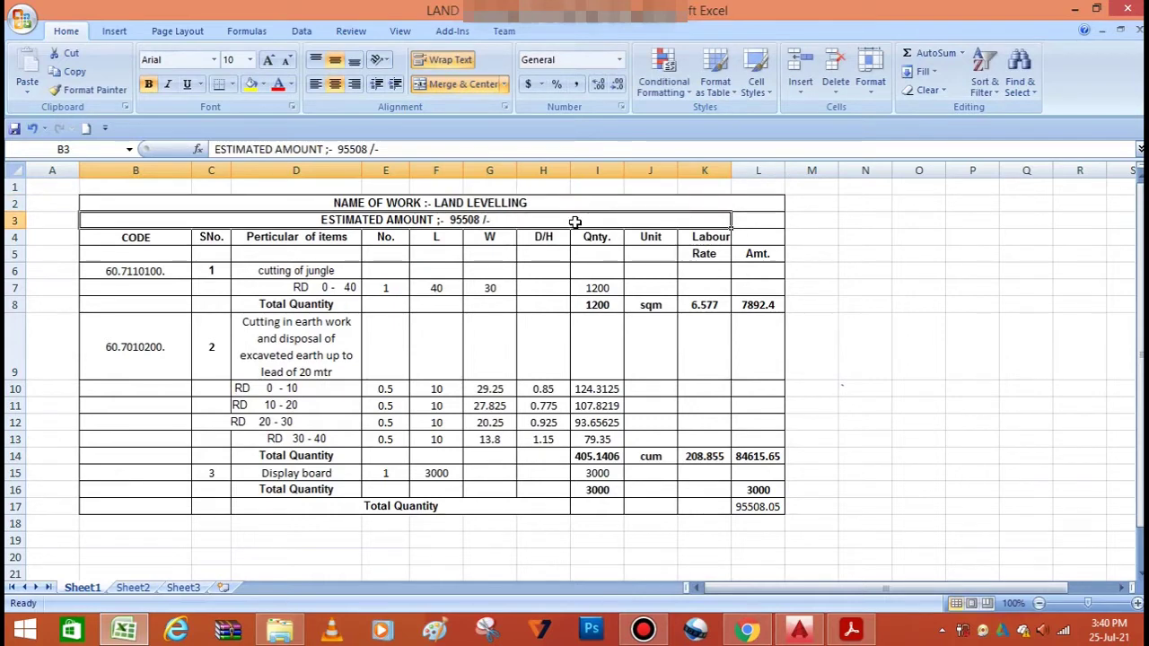
Step: Delete the figure from the heading in cell B3 so it reads only "ESTIMATED AMOUNT ;-"
{"action": "double_click", "coordinate": [575, 222]}
{"action": "key", "text": "BackSpace"}
{"action": "key", "text": "BackSpace"}
{"action": "key", "text": "BackSpace"}
{"action": "key", "text": "BackSpace"}
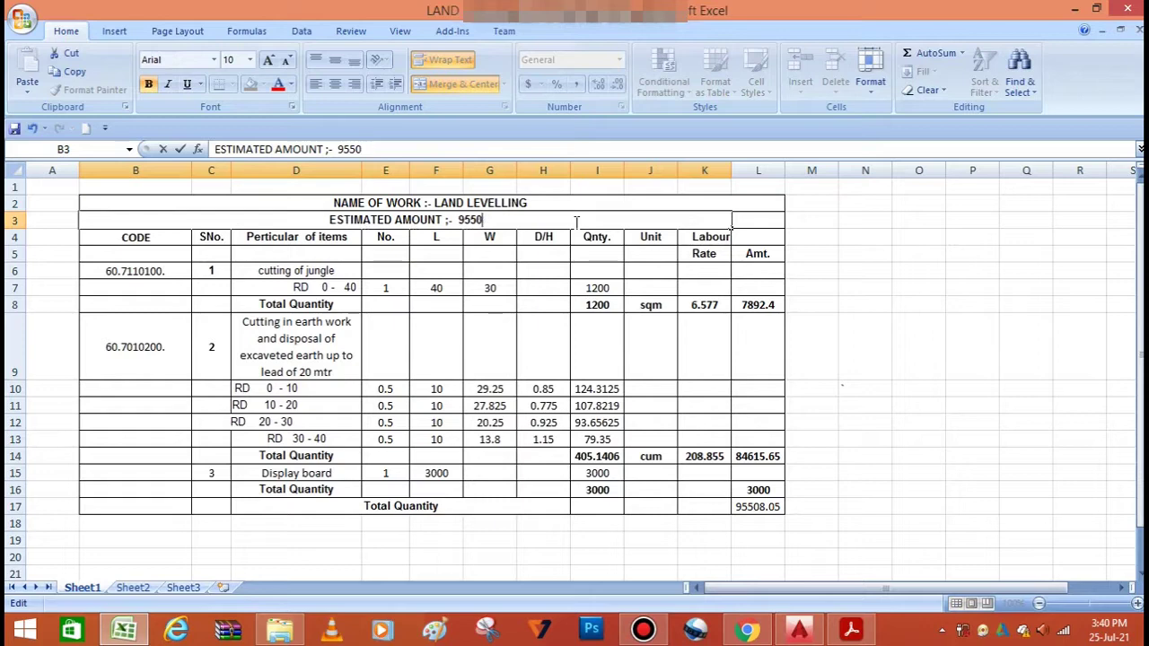
{"action": "key", "text": "BackSpace"}
{"action": "key", "text": "BackSpace"}
{"action": "key", "text": "BackSpace"}
{"action": "key", "text": "BackSpace"}
{"action": "key", "text": "BackSpace"}
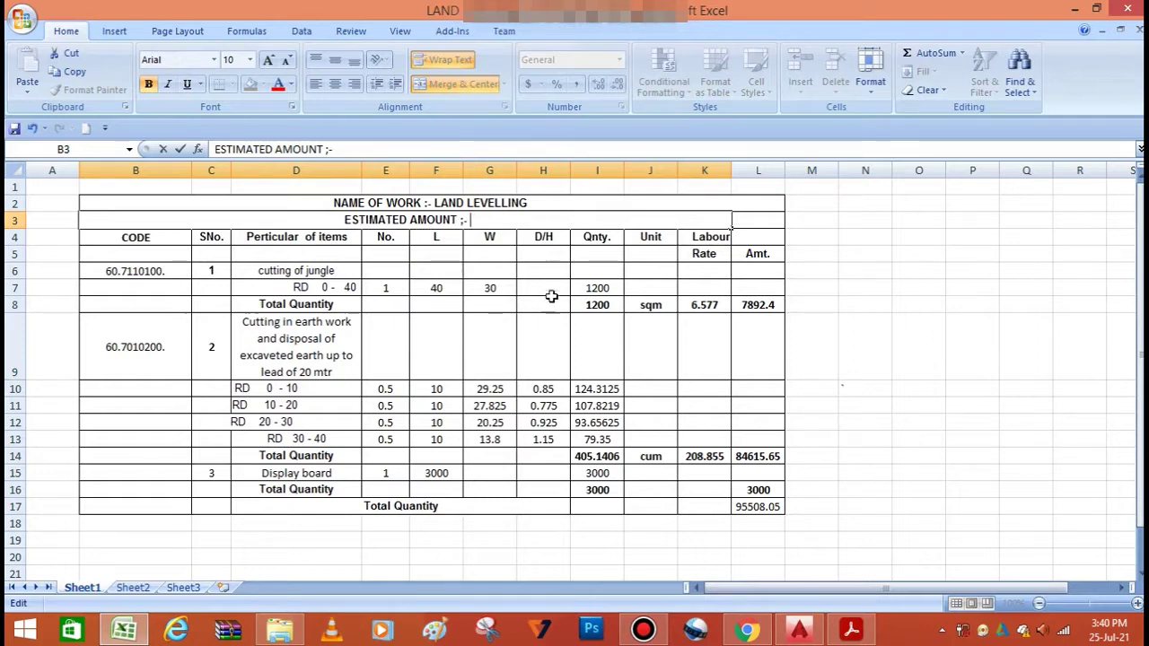
{"action": "scroll", "coordinate": [607, 324], "scroll_direction": "down", "scroll_amount": 1}
{"action": "left_click", "coordinate": [811, 361]}
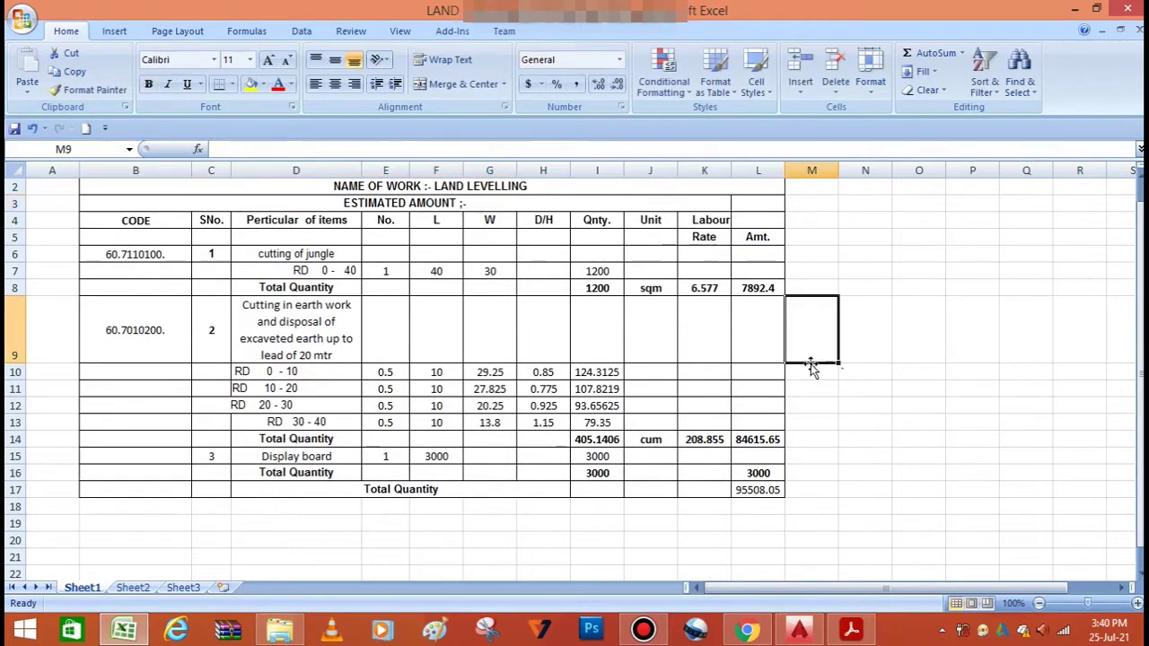
{"action": "scroll", "coordinate": [552, 373], "scroll_direction": "up", "scroll_amount": 1}
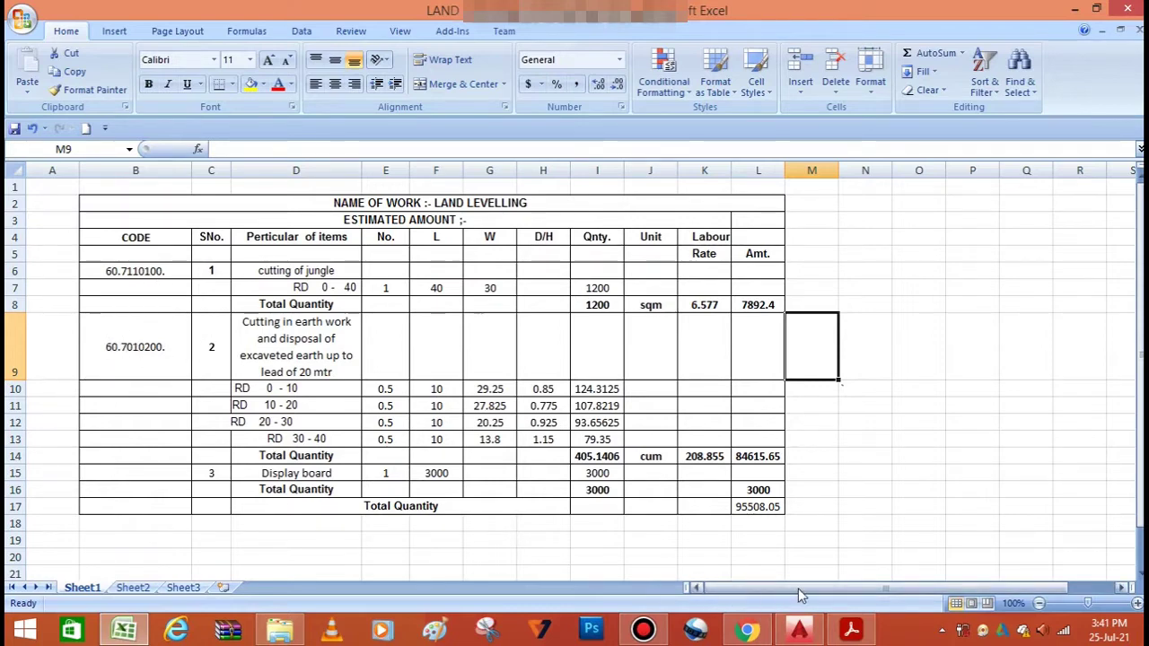
Step: Compare the cutting area in the AutoCAD plan with the jungle cutting dimensions in the Excel estimate
{"action": "left_click_drag", "start_coordinate": [818, 590], "coordinate": [851, 592]}
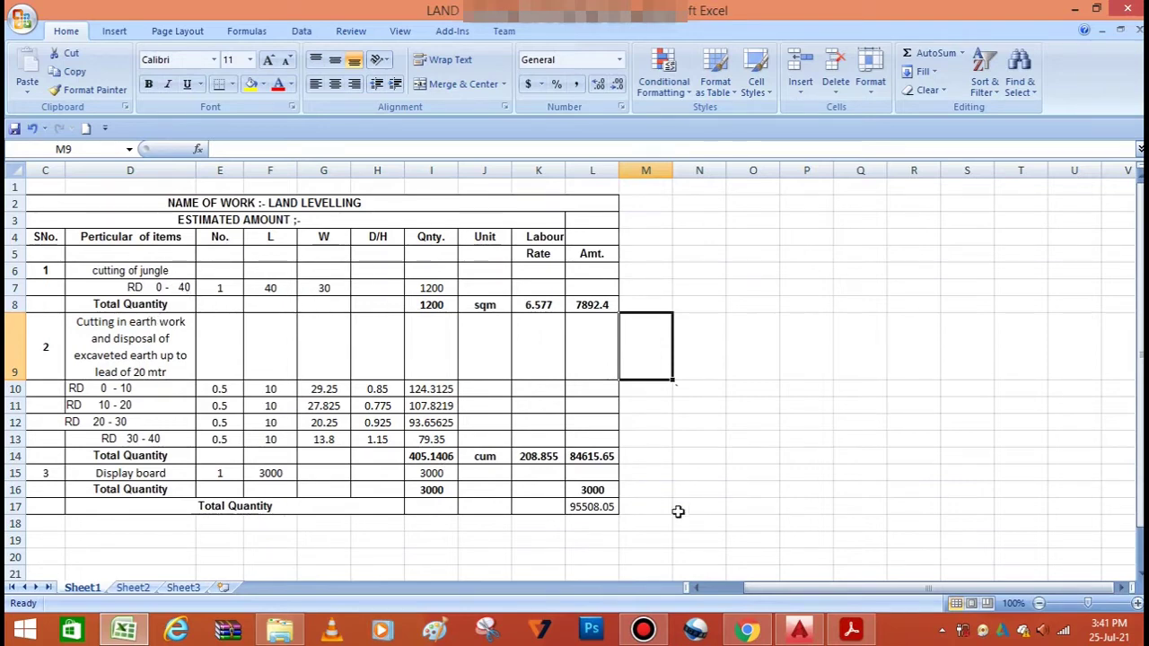
{"action": "left_click", "coordinate": [799, 631]}
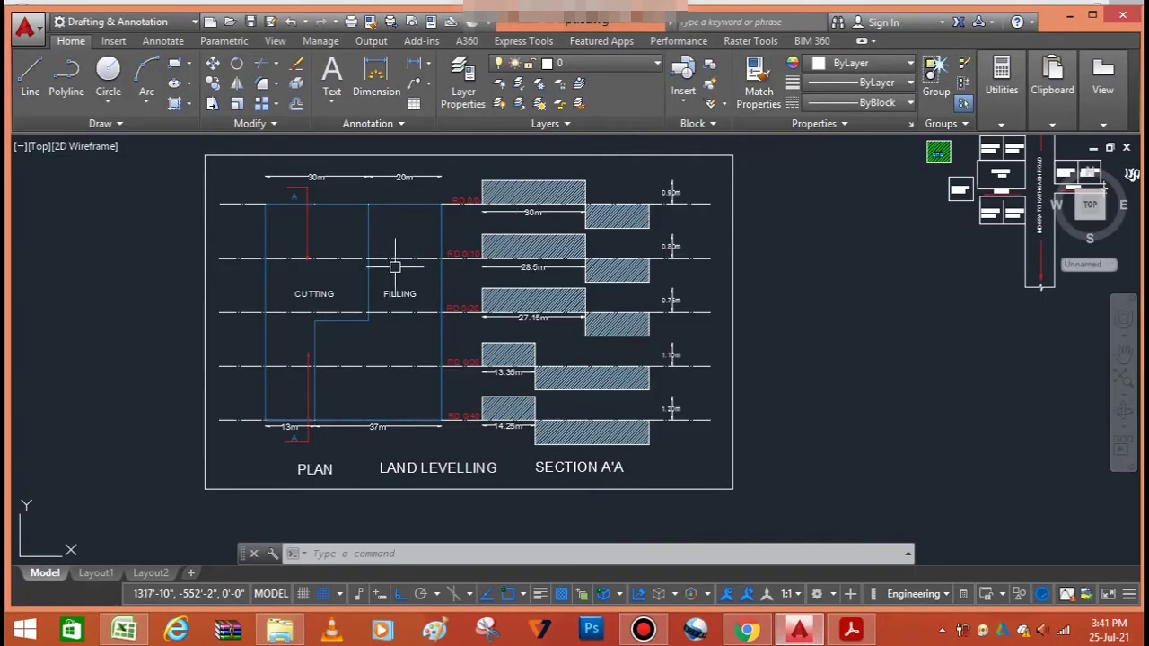
{"action": "scroll", "coordinate": [300, 223], "scroll_direction": "up", "scroll_amount": 4}
{"action": "scroll", "coordinate": [318, 264], "scroll_direction": "down", "scroll_amount": 2}
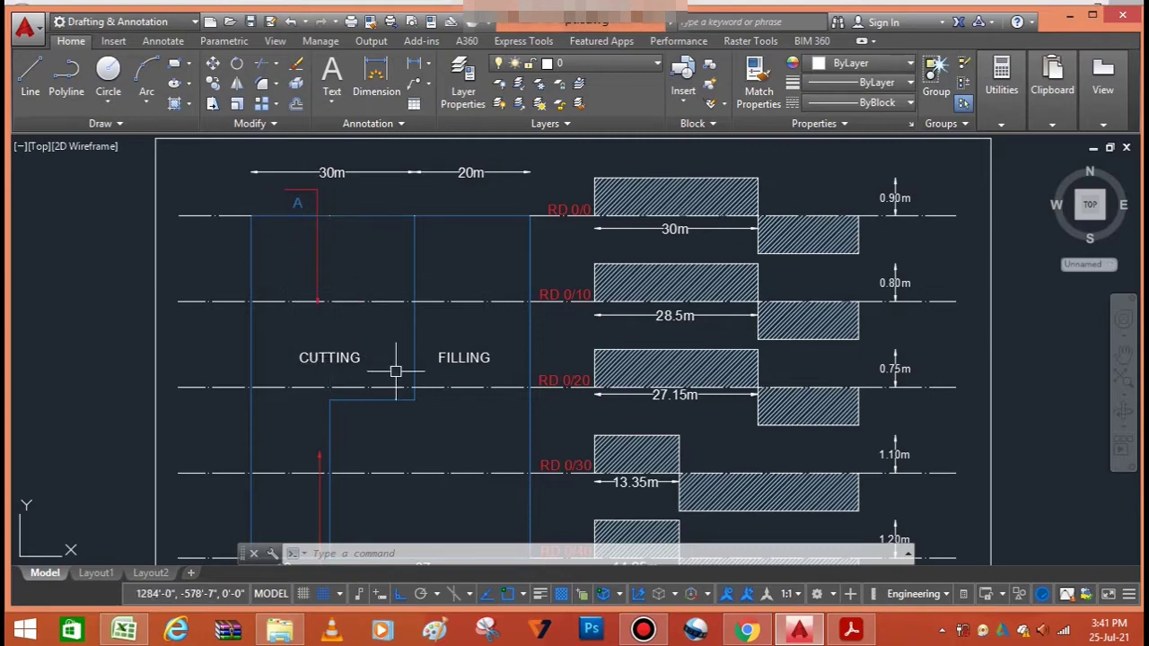
{"action": "left_click", "coordinate": [126, 632]}
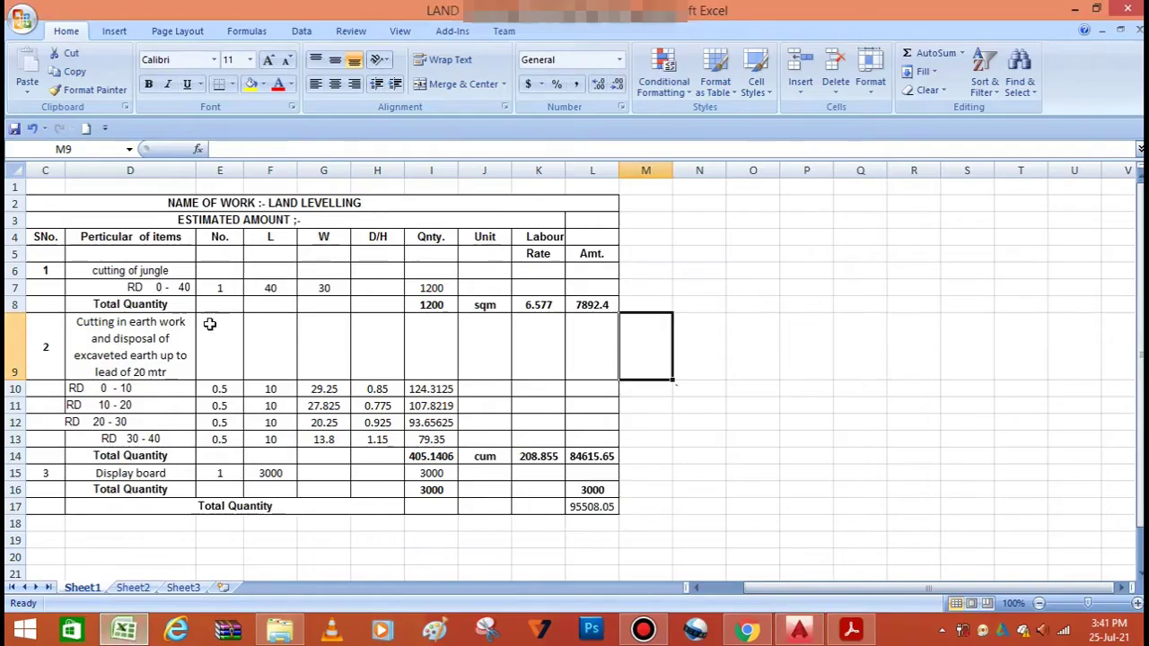
{"action": "left_click", "coordinate": [343, 310]}
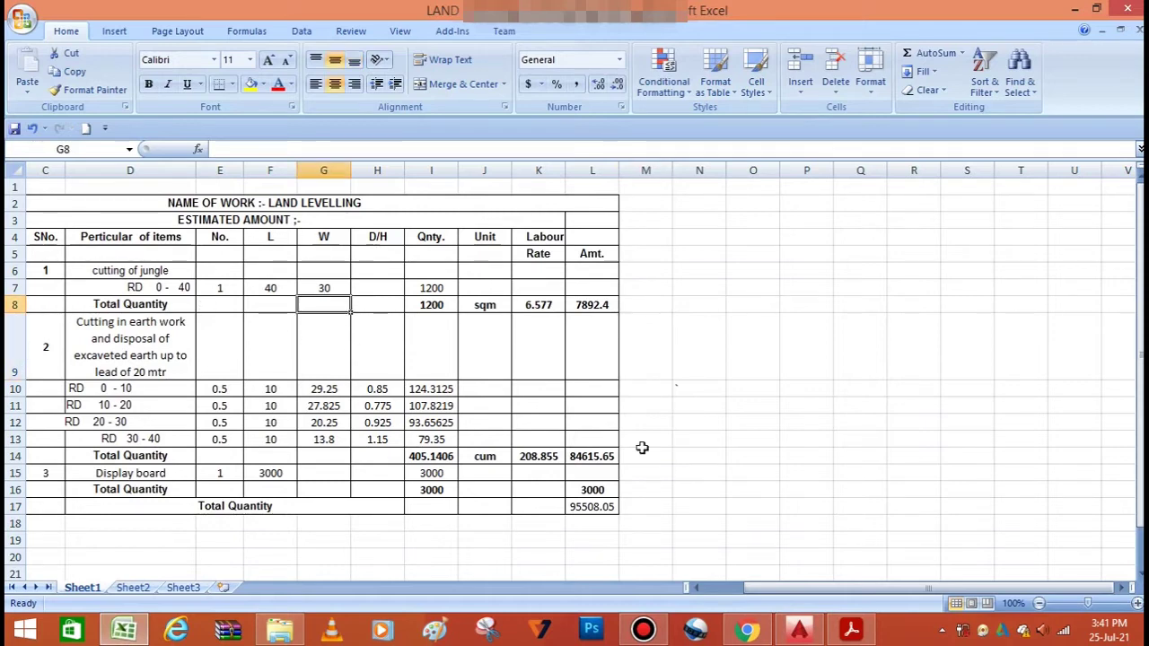
Step: Switch back to AutoCAD and examine the plan's cutting and filling areas between RD 0/20 and RD 0/40
{"action": "left_click", "coordinate": [799, 631]}
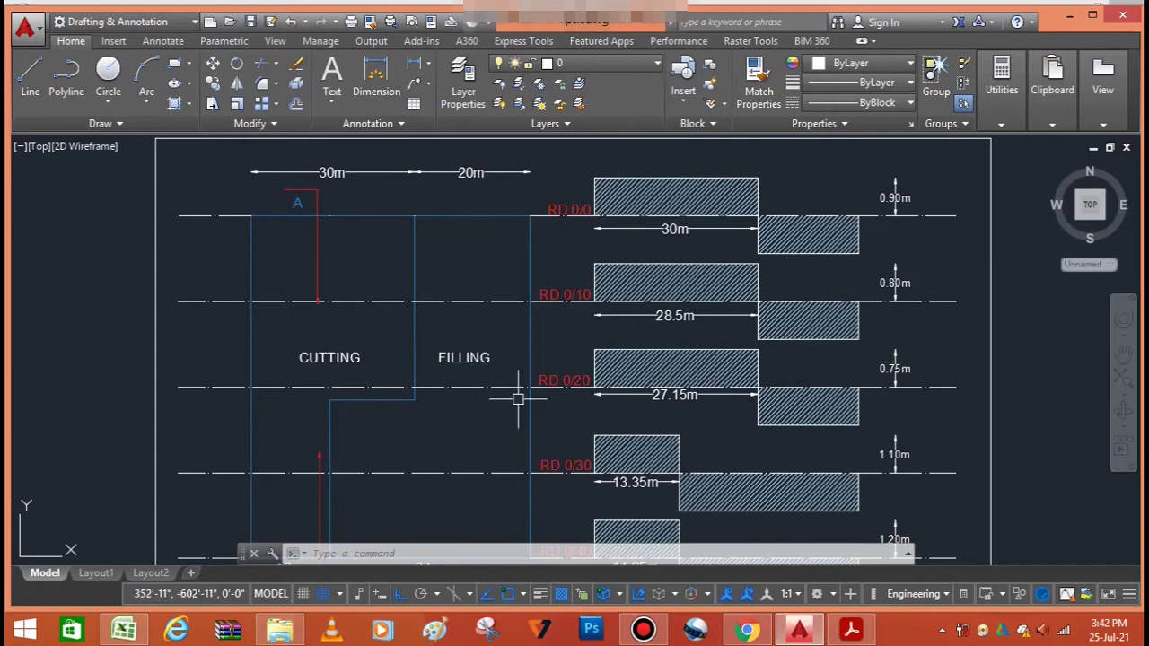
{"action": "scroll", "coordinate": [476, 351], "scroll_direction": "down", "scroll_amount": 2}
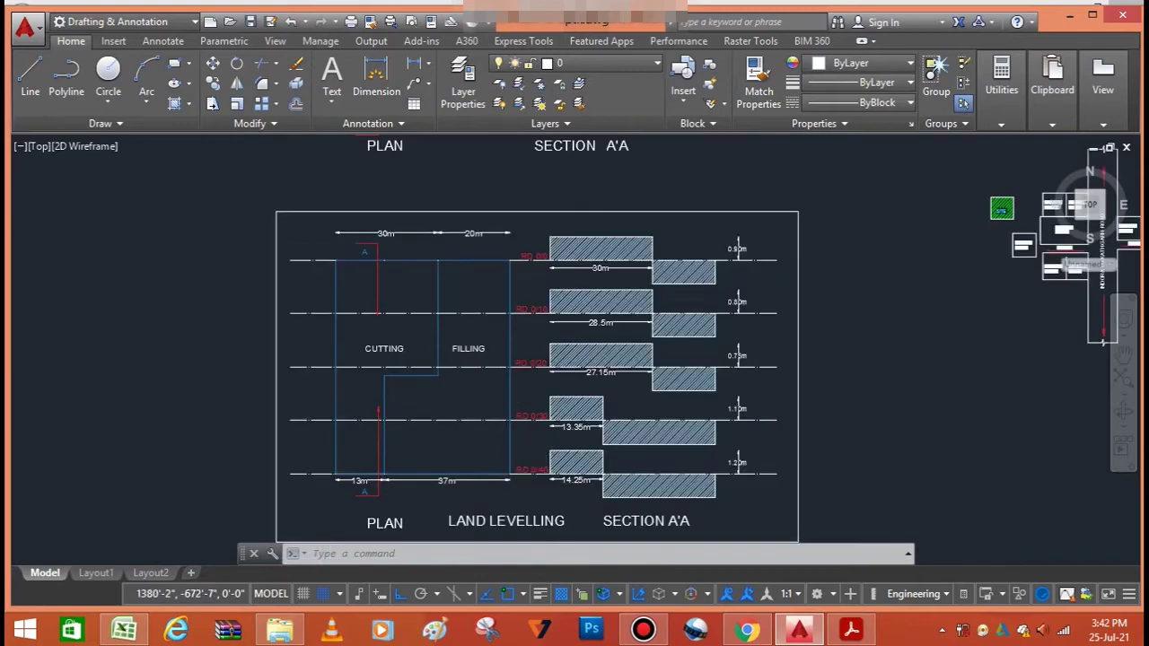
{"action": "scroll", "coordinate": [543, 474], "scroll_direction": "up", "scroll_amount": 4}
{"action": "scroll", "coordinate": [543, 474], "scroll_direction": "down", "scroll_amount": 4}
{"action": "scroll", "coordinate": [431, 435], "scroll_direction": "up", "scroll_amount": 4}
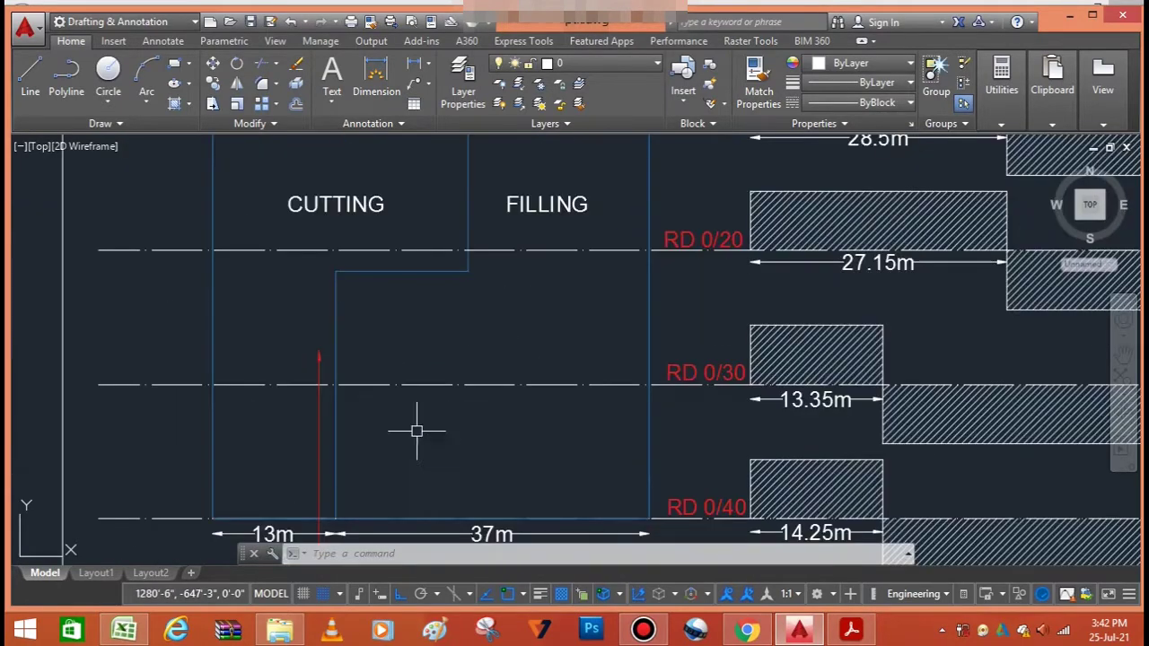
{"action": "scroll", "coordinate": [317, 357], "scroll_direction": "down", "scroll_amount": 2}
{"action": "scroll", "coordinate": [259, 431], "scroll_direction": "down", "scroll_amount": 2}
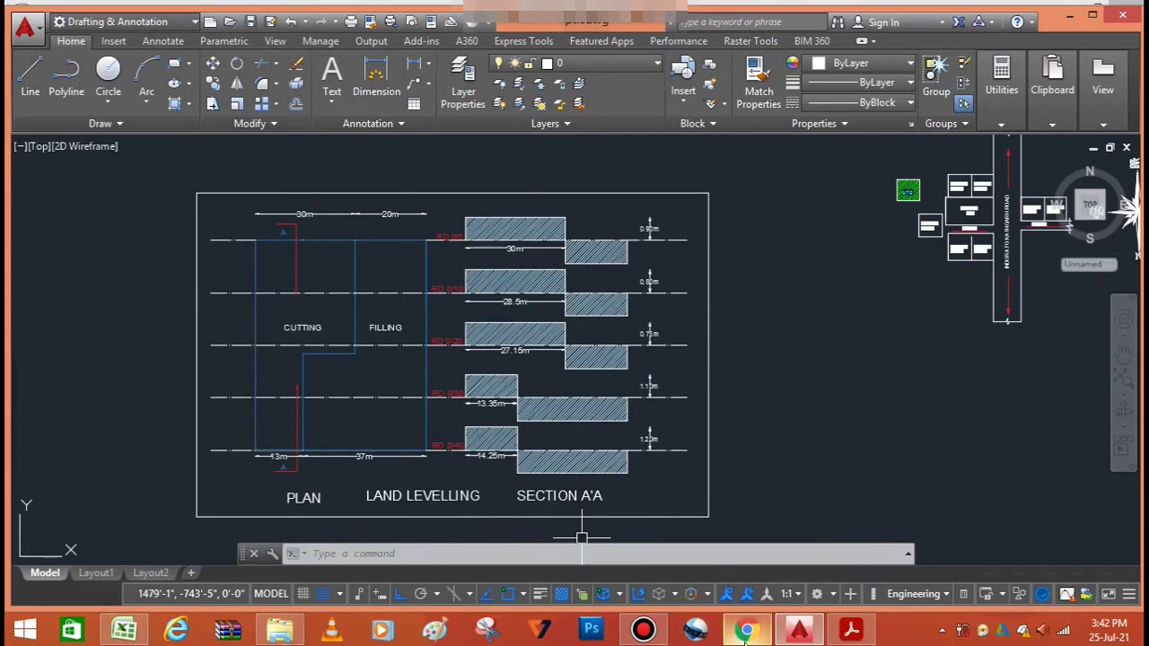
Step: Switch to Excel and examine the jungle cutting row's number, length, width, quantity and unit, plus the description of earthwork item 2
{"action": "left_click", "coordinate": [123, 630]}
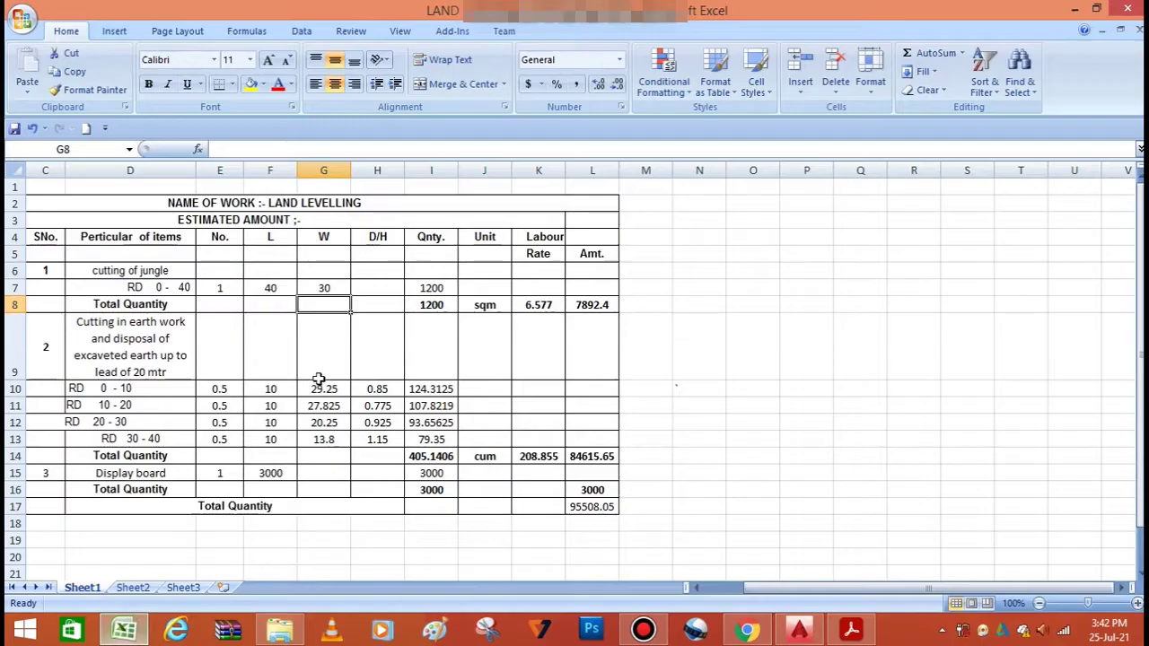
{"action": "left_click", "coordinate": [224, 288]}
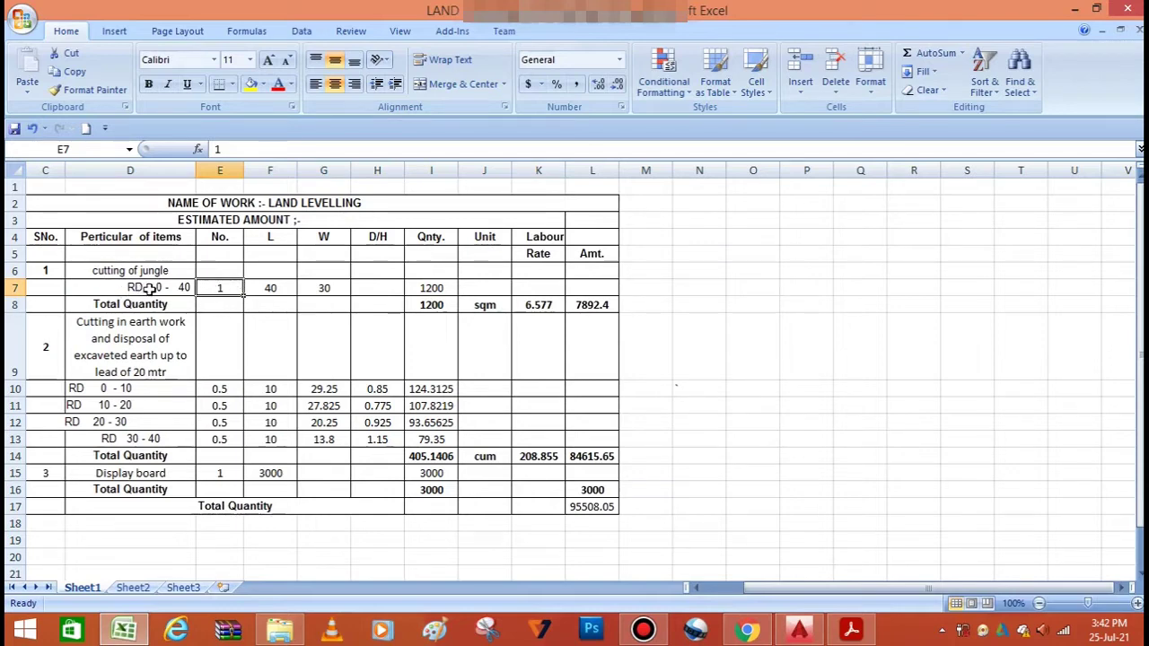
{"action": "left_click", "coordinate": [280, 295]}
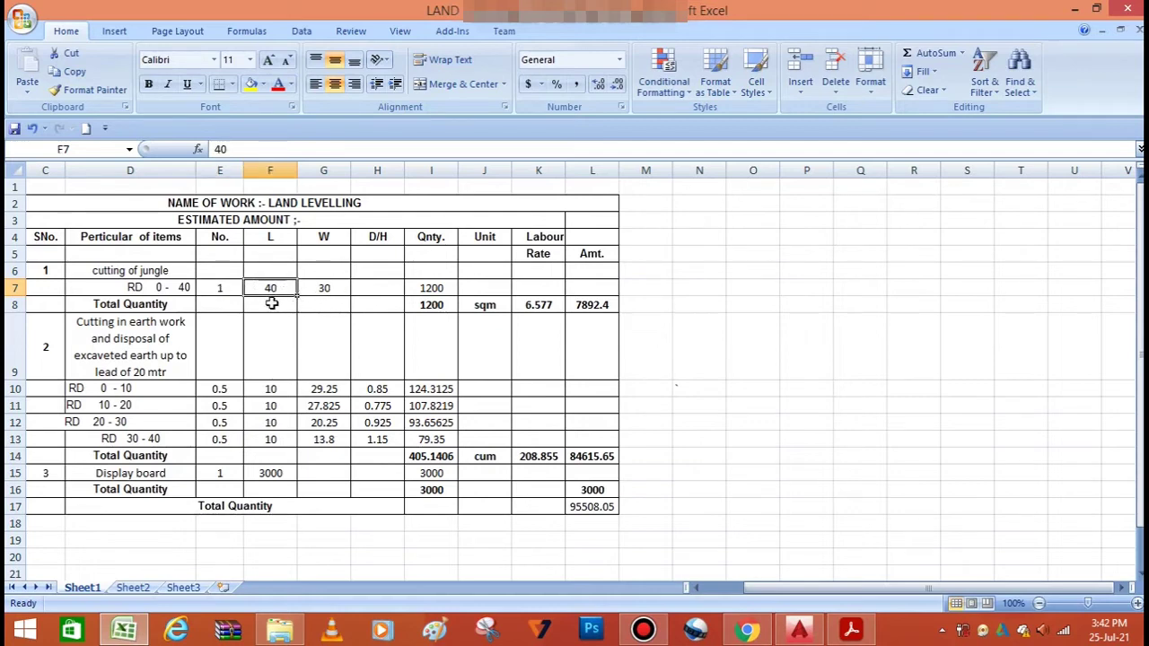
{"action": "left_click", "coordinate": [326, 288]}
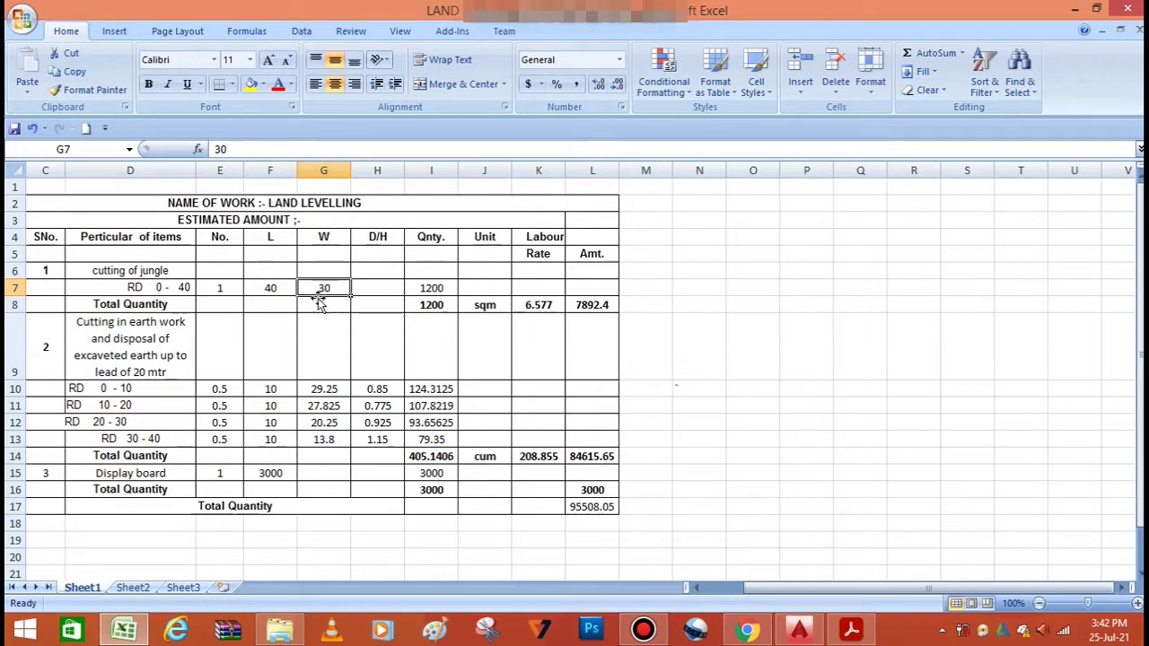
{"action": "left_click", "coordinate": [440, 290]}
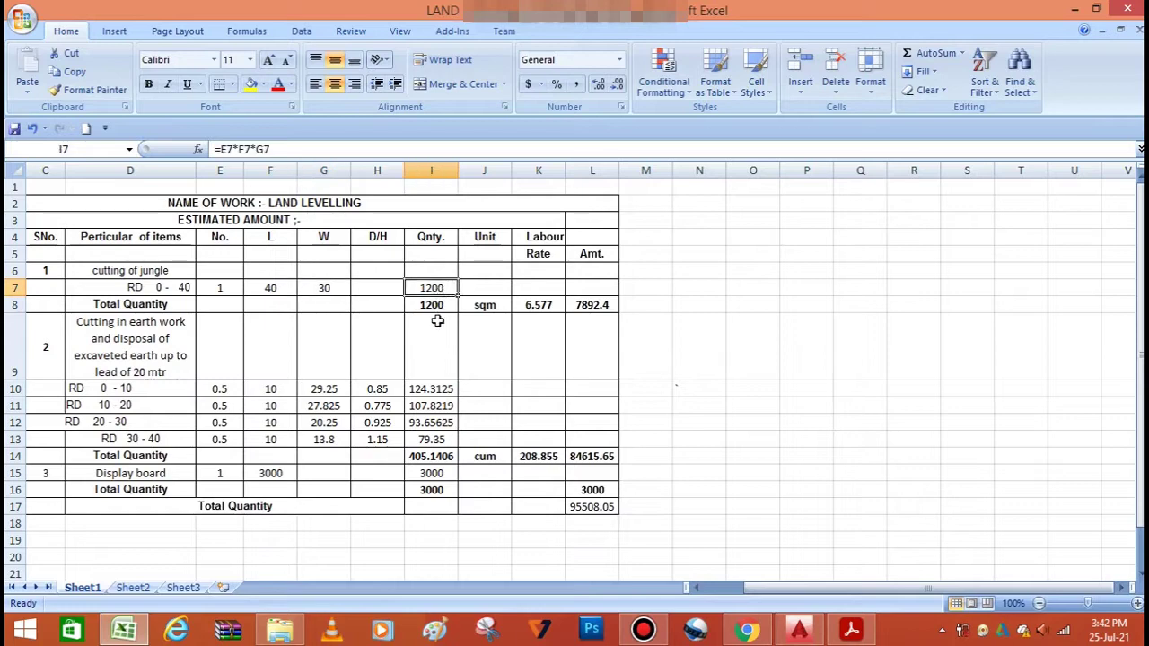
{"action": "left_click", "coordinate": [497, 308]}
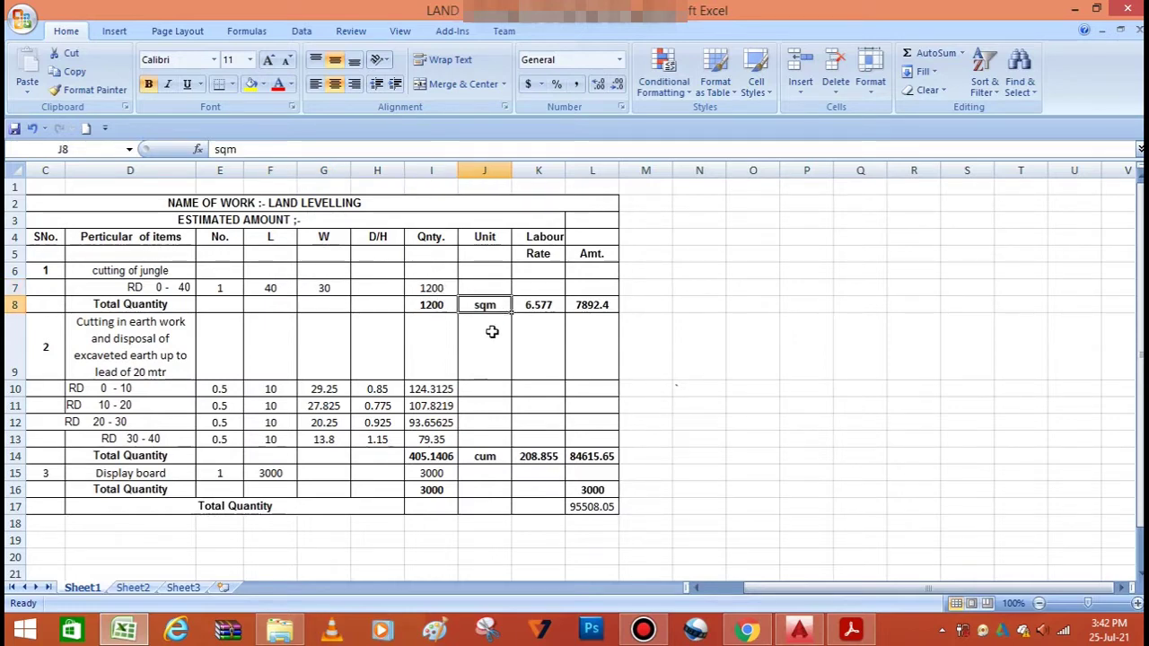
{"action": "left_click", "coordinate": [102, 338]}
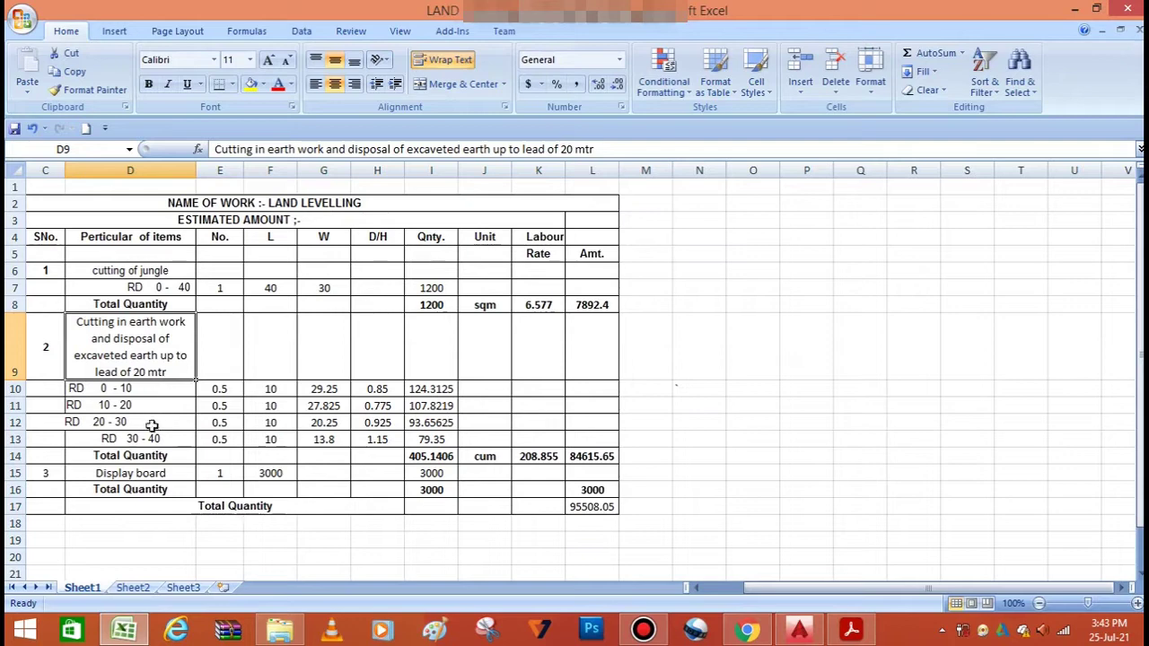
Step: Remove the horizontal centre alignment from the whole estimate table, including the RD row labels
{"action": "double_click", "coordinate": [99, 439]}
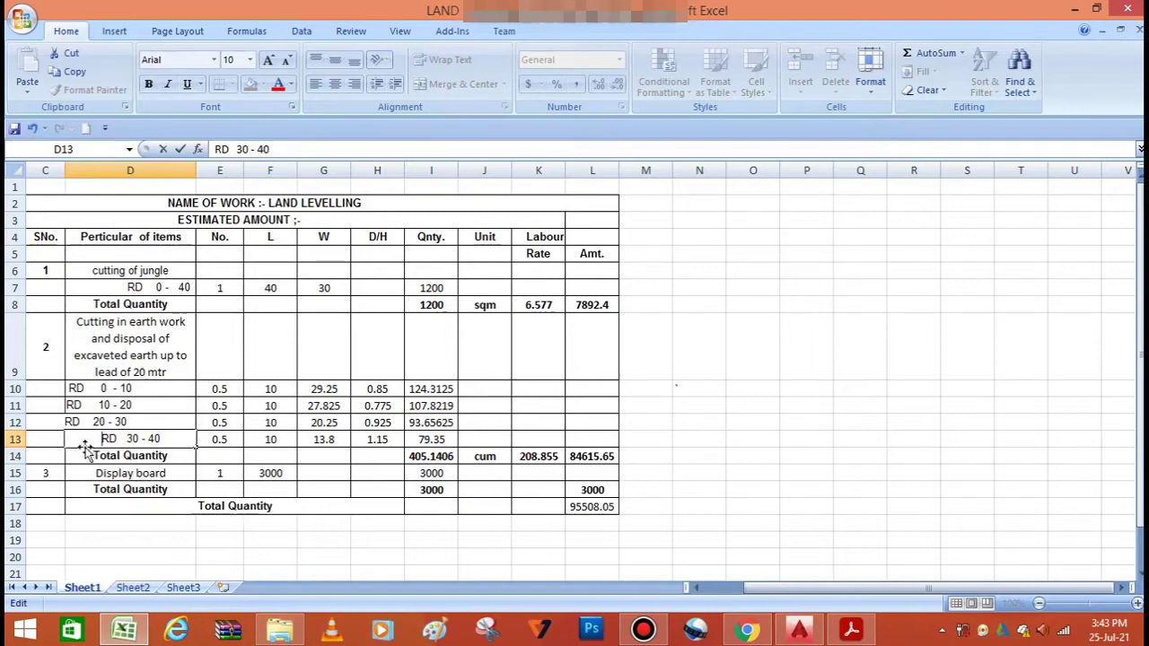
{"action": "left_click", "coordinate": [118, 460]}
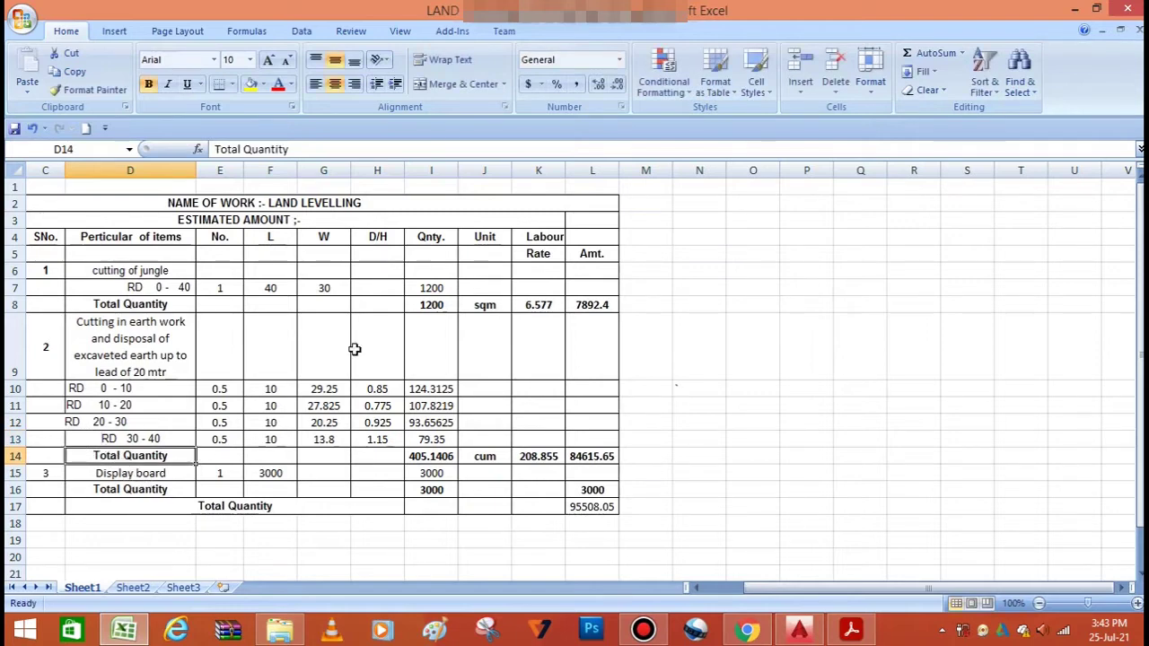
{"action": "key", "text": "ctrl+a"}
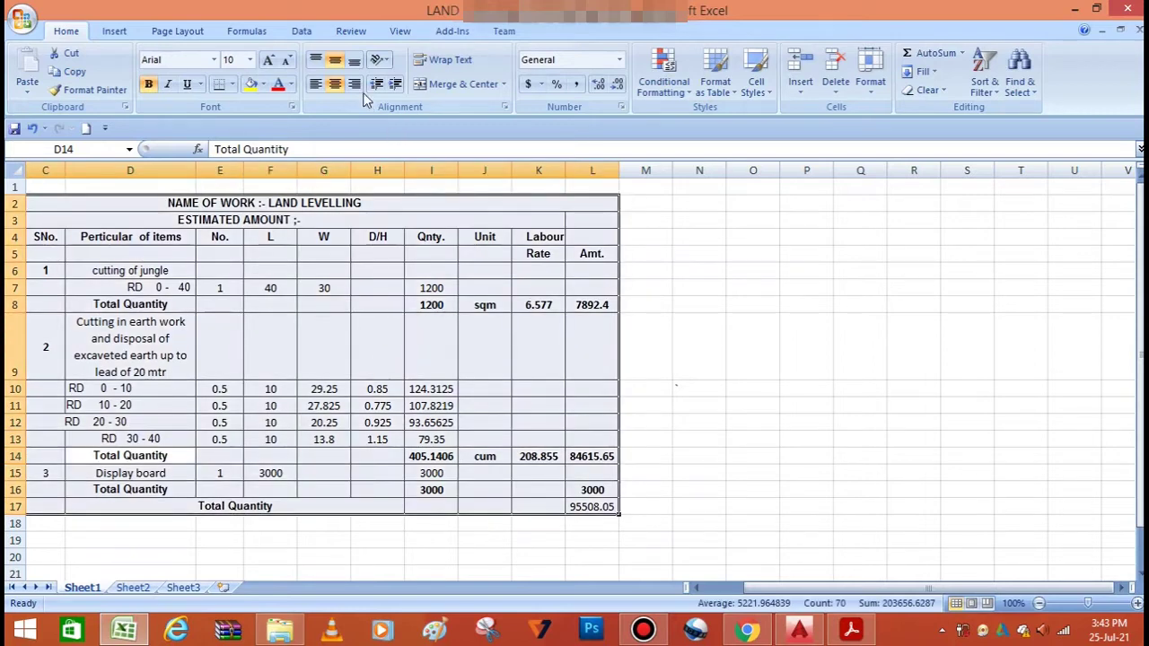
{"action": "left_click", "coordinate": [343, 84]}
{"action": "left_click", "coordinate": [342, 84]}
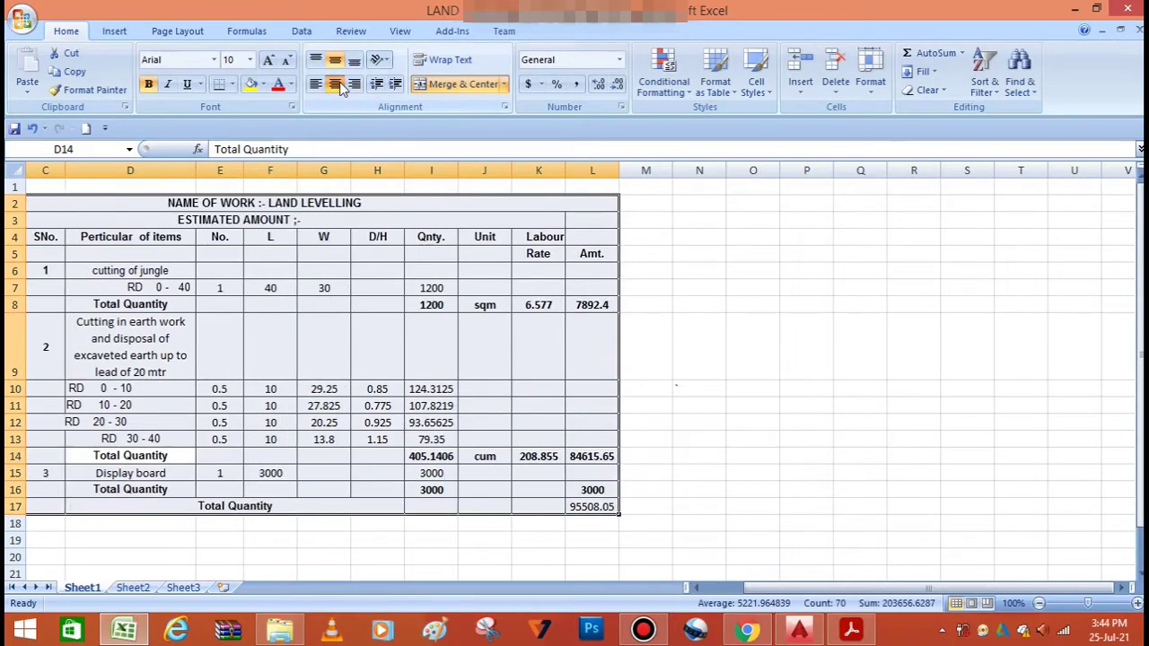
{"action": "left_click", "coordinate": [335, 84]}
{"action": "left_click", "coordinate": [436, 422]}
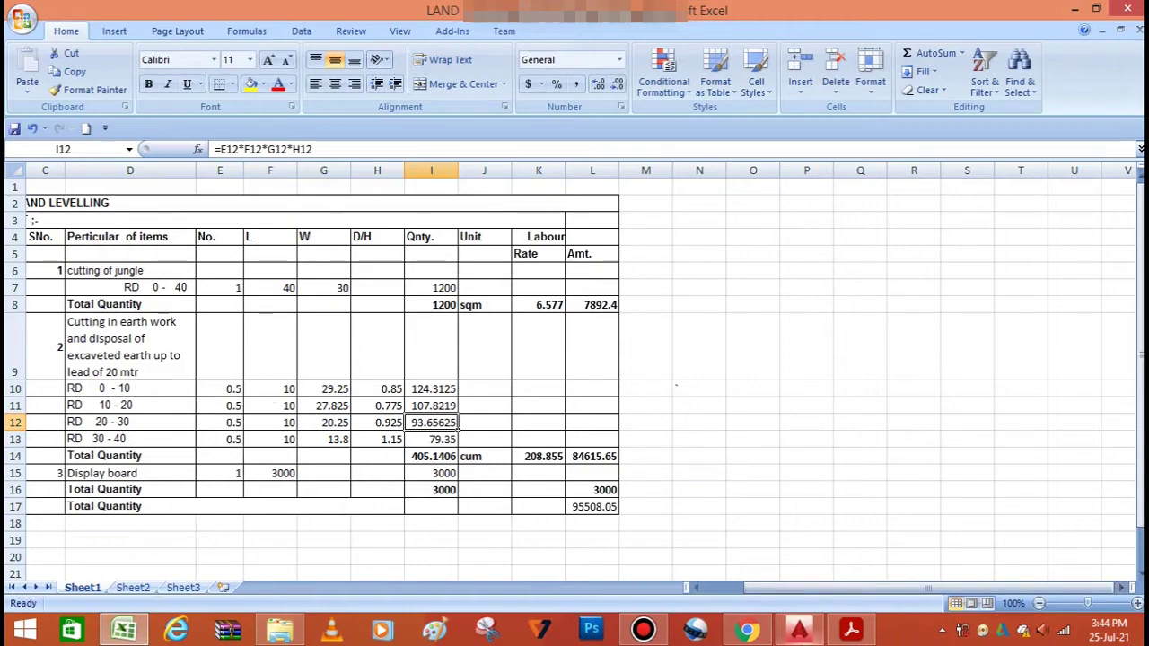
Step: Switch to AutoCAD and examine the cutting and filling plan alongside the cross-sections from RD 0/0 to RD 0/40
{"action": "left_click", "coordinate": [799, 630]}
{"action": "scroll", "coordinate": [537, 255], "scroll_direction": "up", "scroll_amount": 5}
{"action": "scroll", "coordinate": [530, 270], "scroll_direction": "down", "scroll_amount": 2}
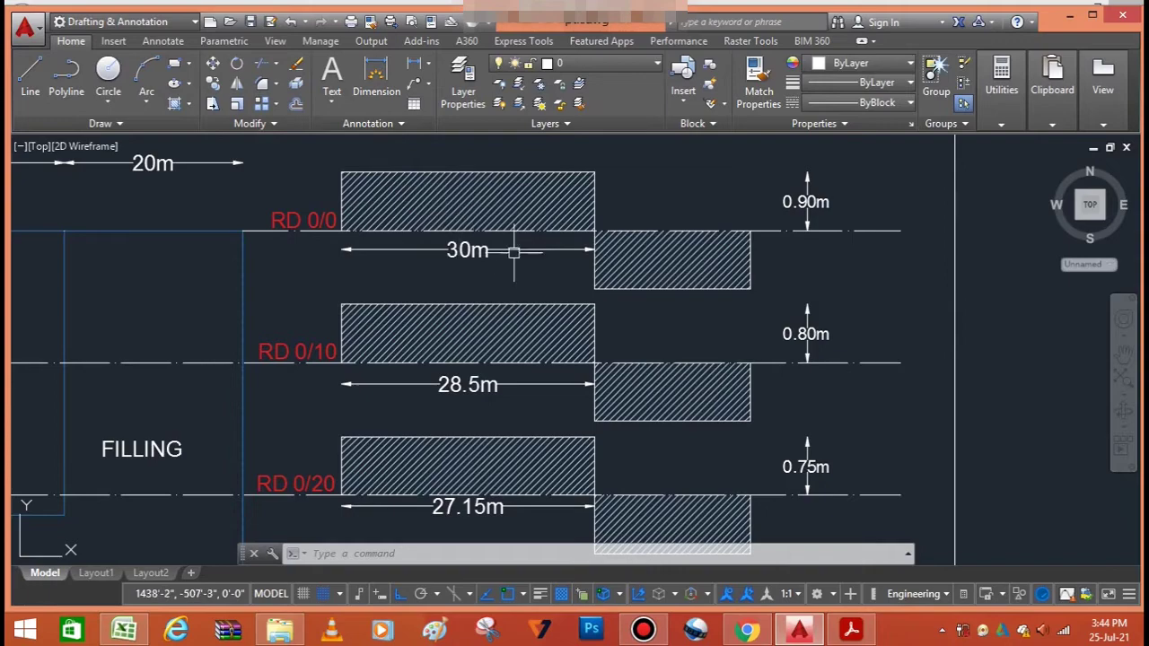
{"action": "scroll", "coordinate": [475, 243], "scroll_direction": "down", "scroll_amount": 2}
{"action": "scroll", "coordinate": [474, 245], "scroll_direction": "up", "scroll_amount": 2}
{"action": "scroll", "coordinate": [477, 244], "scroll_direction": "up", "scroll_amount": 2}
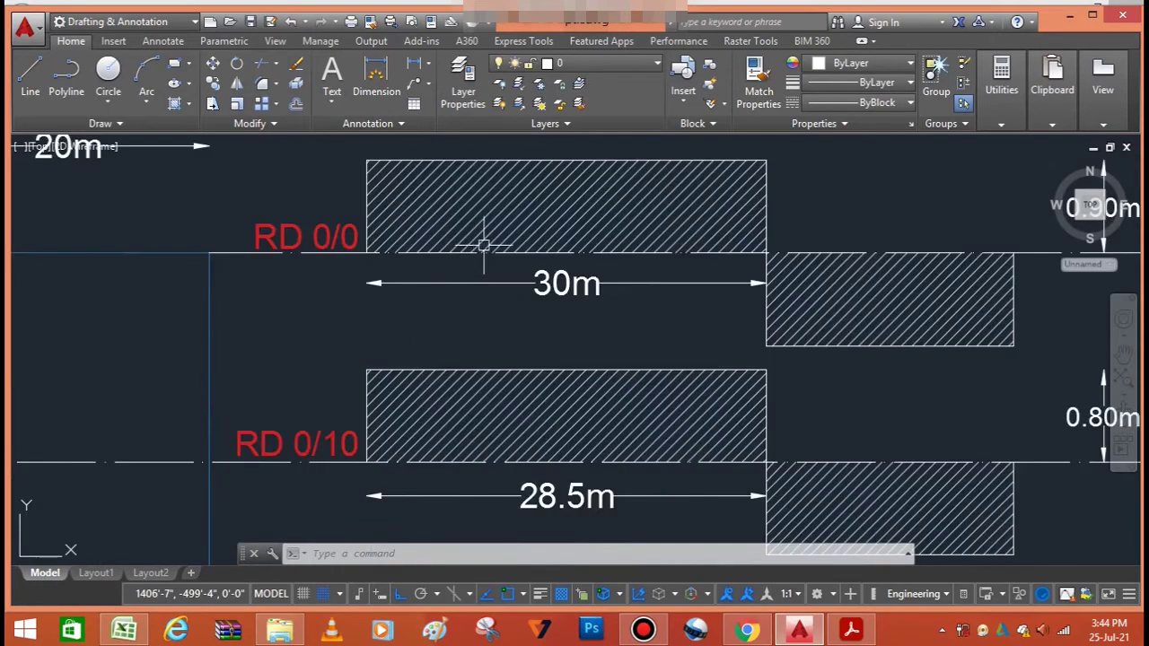
{"action": "scroll", "coordinate": [632, 260], "scroll_direction": "down", "scroll_amount": 2}
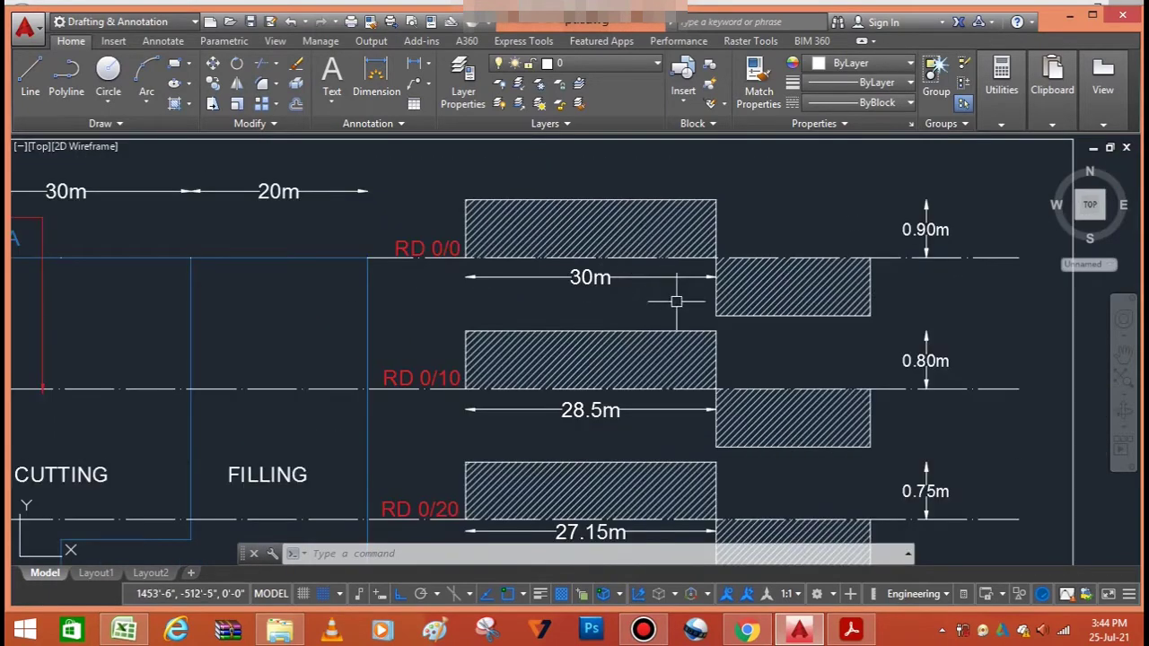
{"action": "scroll", "coordinate": [381, 363], "scroll_direction": "down", "scroll_amount": 3}
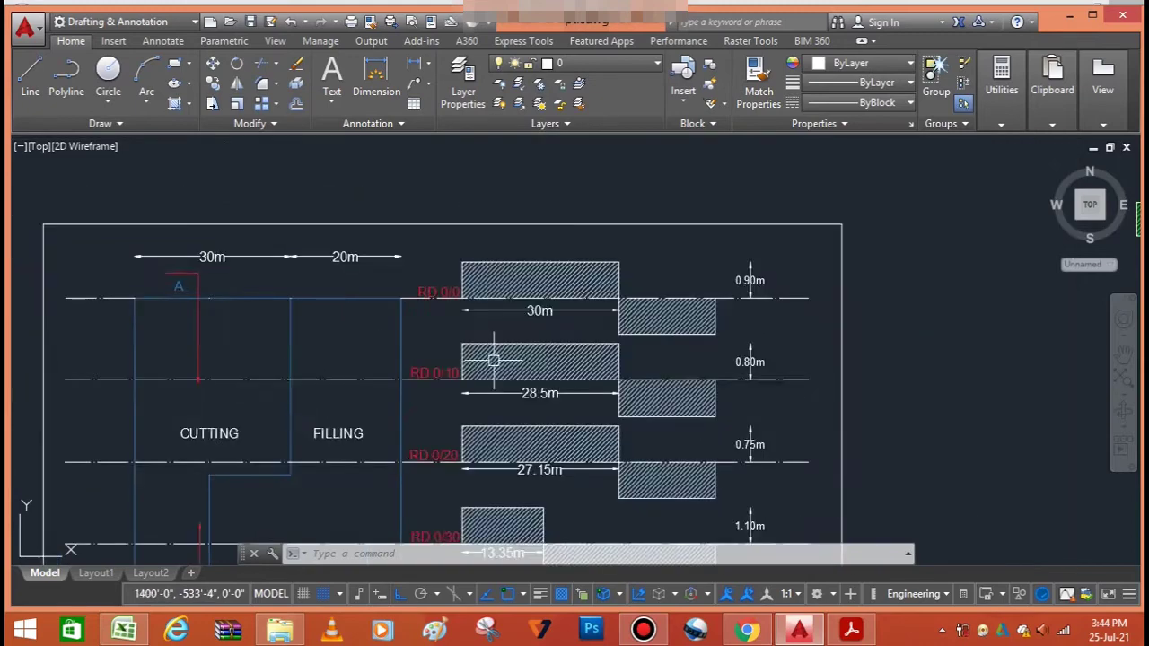
{"action": "scroll", "coordinate": [297, 422], "scroll_direction": "up", "scroll_amount": 3}
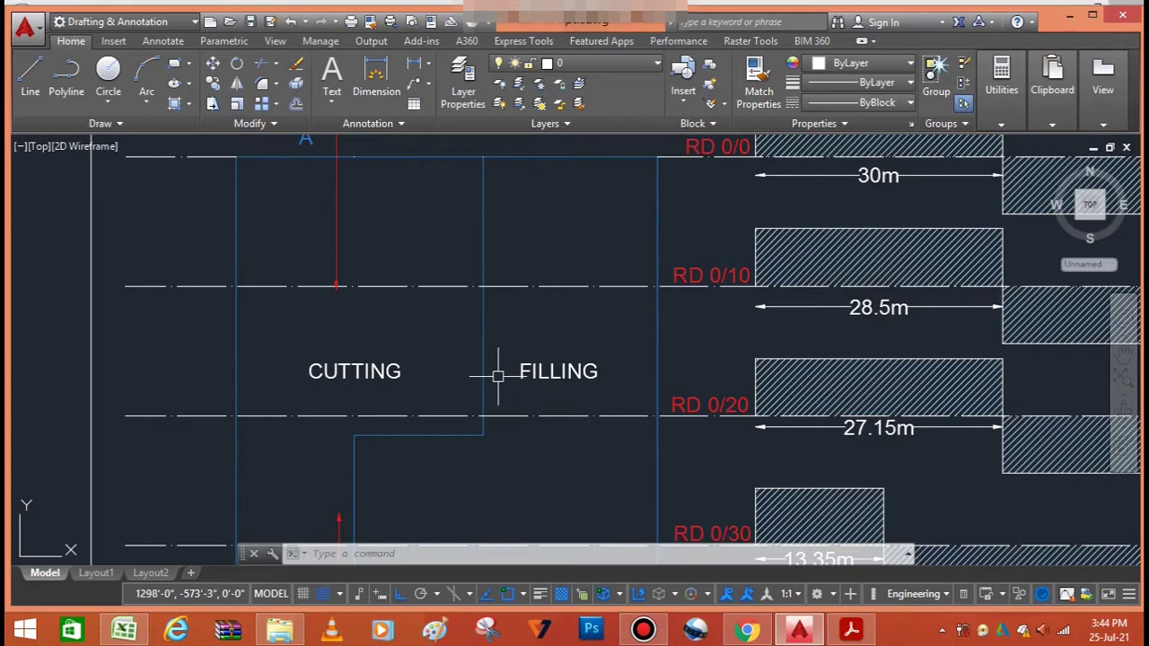
{"action": "scroll", "coordinate": [456, 372], "scroll_direction": "down", "scroll_amount": 2}
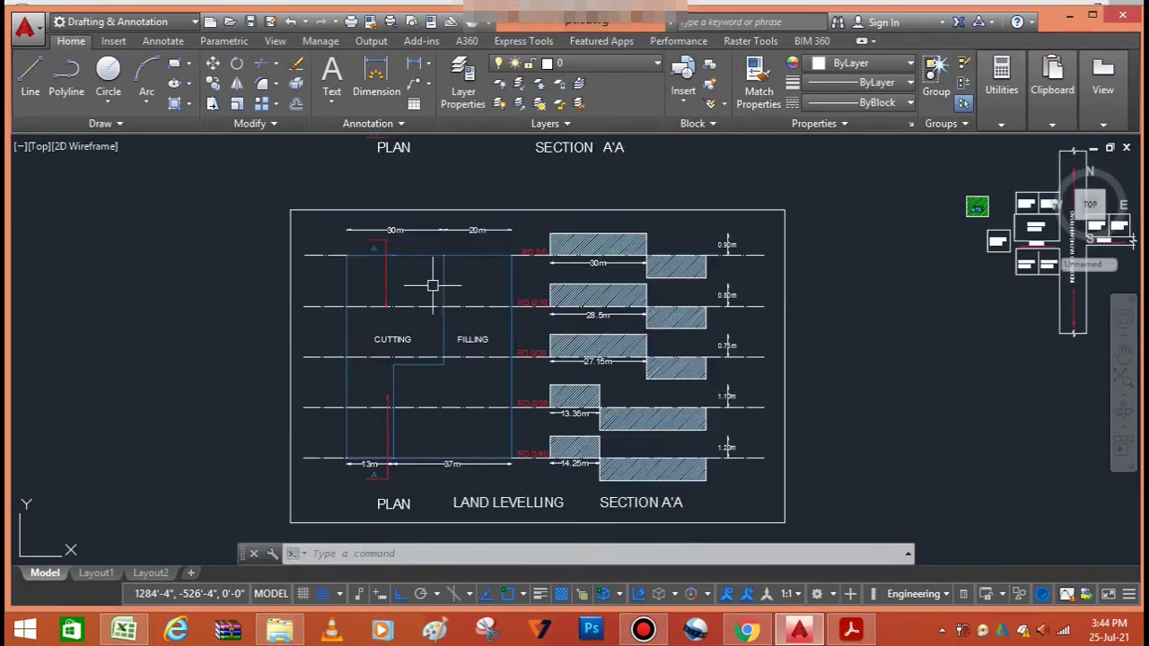
{"action": "scroll", "coordinate": [404, 374], "scroll_direction": "up", "scroll_amount": 2}
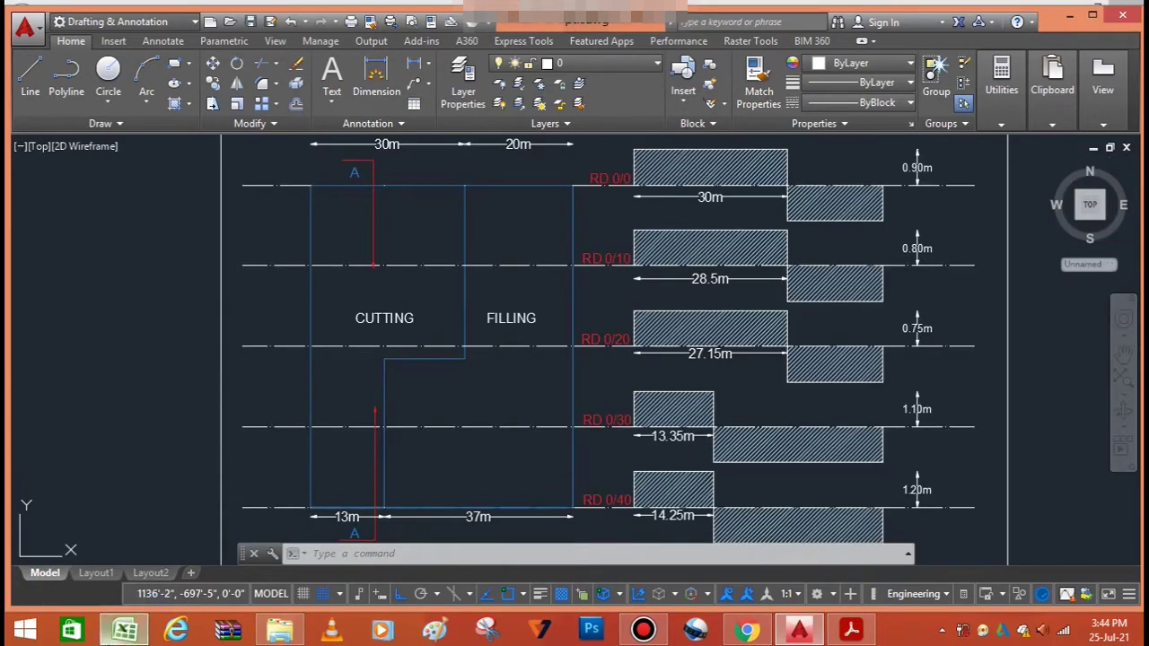
Step: Switch to Excel, review the earthwork rows' number and length values, and open the RD 0 - 10 width formula in cell G10
{"action": "left_click", "coordinate": [124, 632]}
{"action": "left_click", "coordinate": [232, 392]}
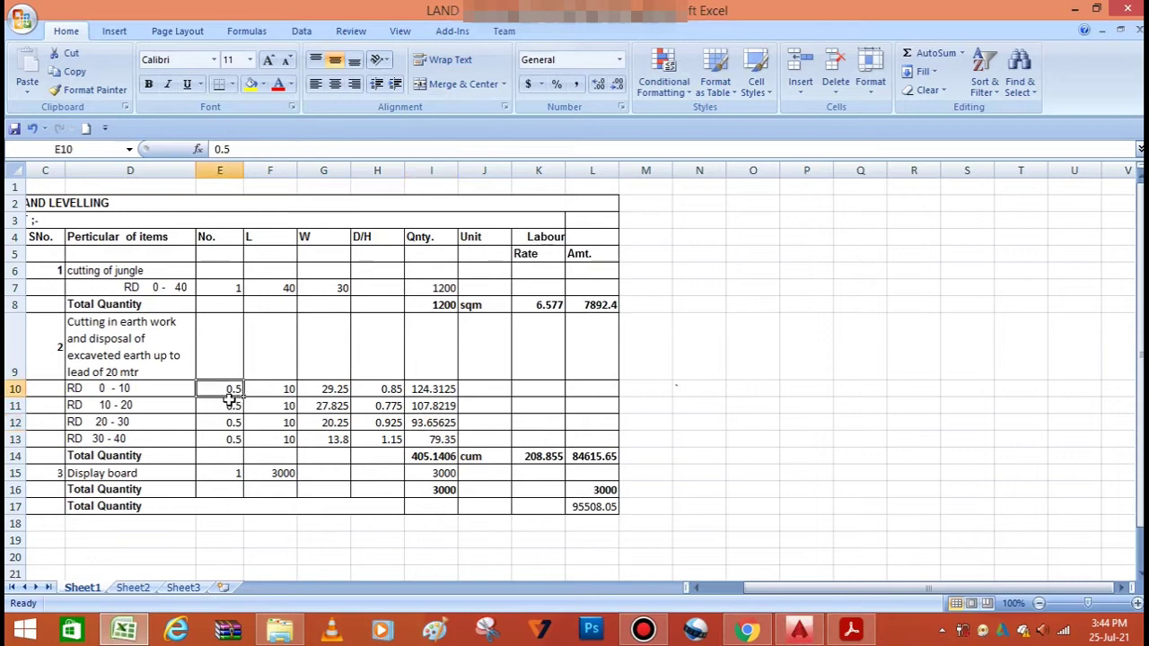
{"action": "left_click", "coordinate": [269, 436]}
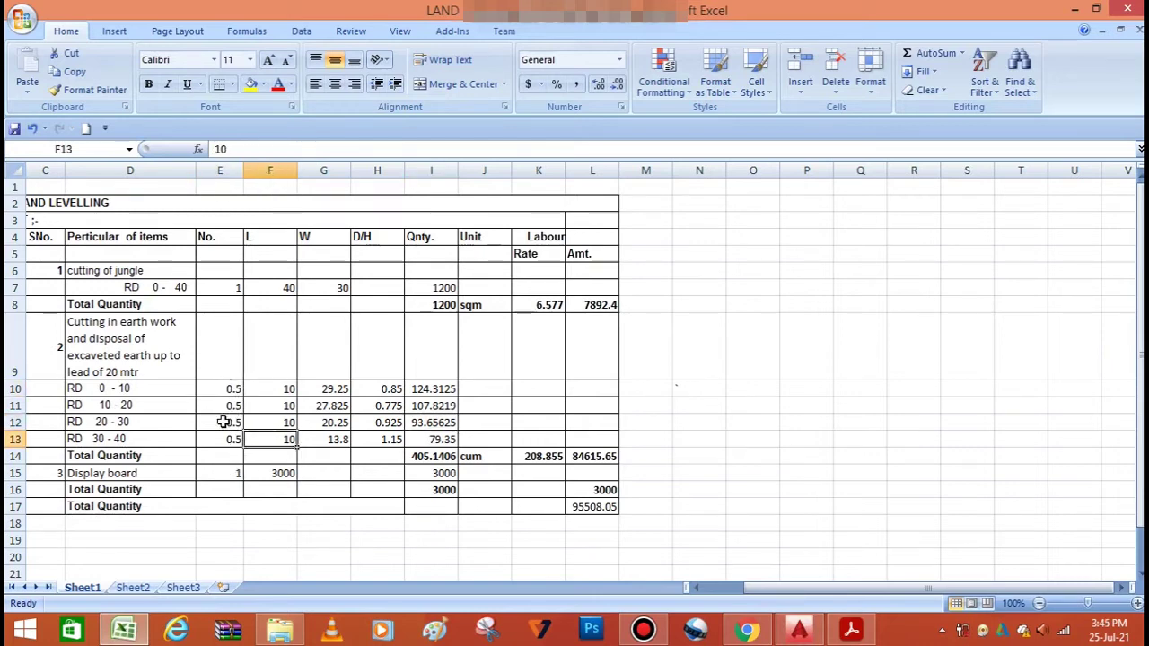
{"action": "left_click", "coordinate": [279, 391]}
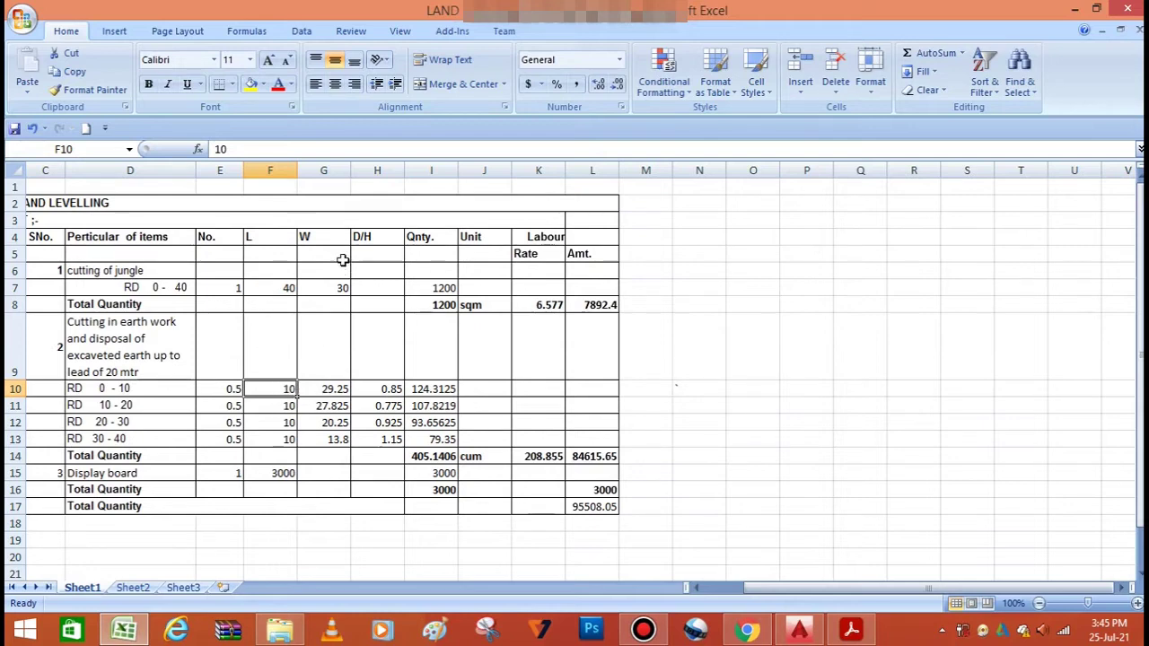
{"action": "double_click", "coordinate": [334, 389]}
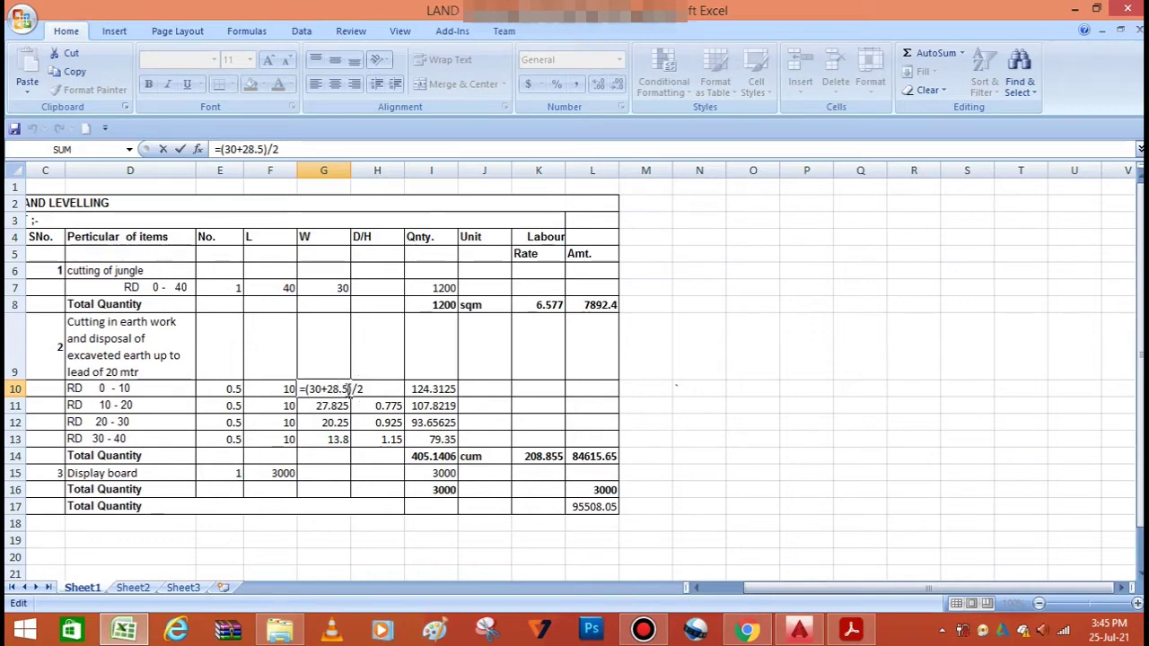
Step: Switch to AutoCAD and examine the cutting widths of the cross-sections at RD 0/0 and RD 0/10
{"action": "left_click", "coordinate": [799, 628]}
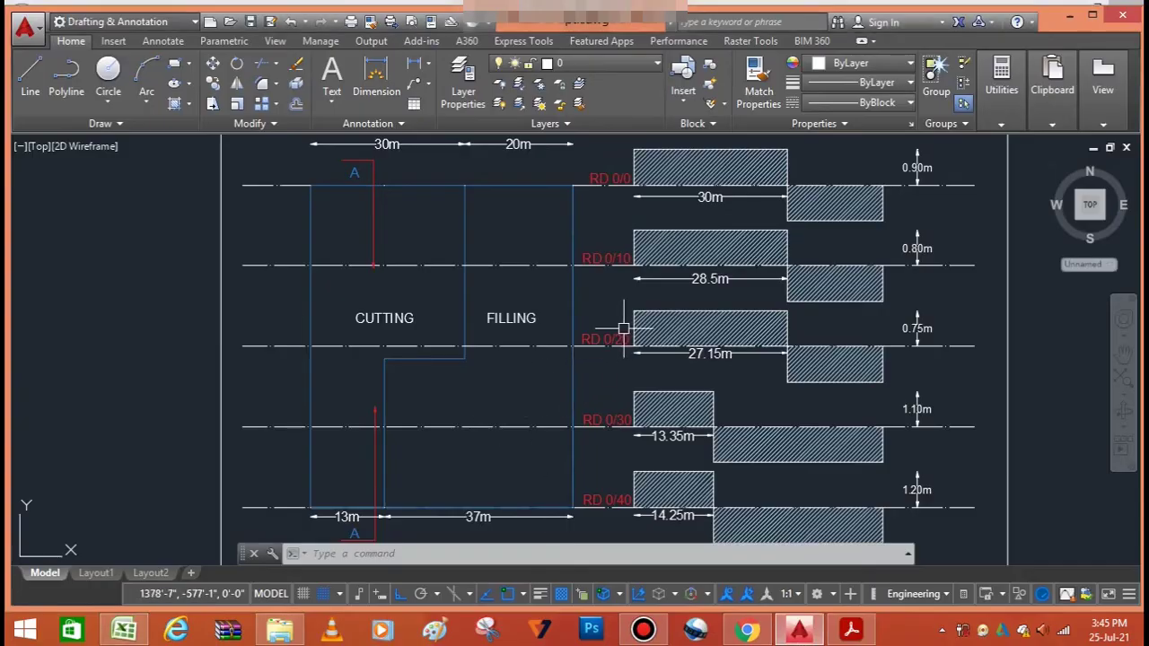
{"action": "scroll", "coordinate": [588, 374], "scroll_direction": "down", "scroll_amount": 2}
{"action": "scroll", "coordinate": [588, 374], "scroll_direction": "up", "scroll_amount": 1}
{"action": "scroll", "coordinate": [641, 262], "scroll_direction": "up", "scroll_amount": 2}
{"action": "scroll", "coordinate": [635, 297], "scroll_direction": "down", "scroll_amount": 1}
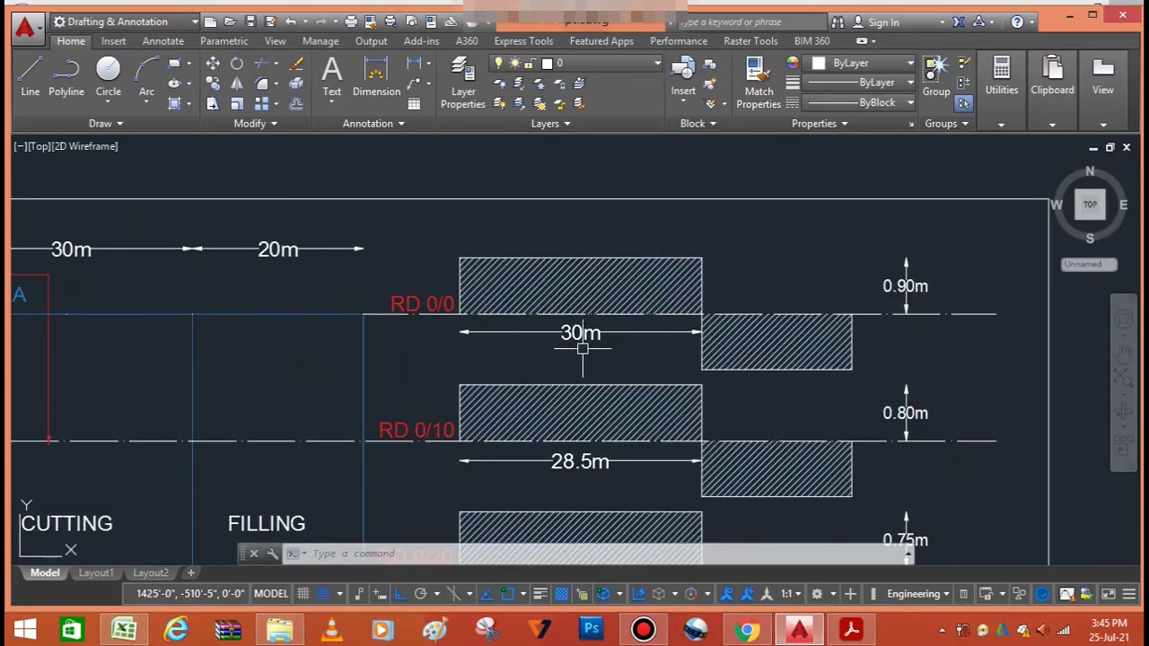
{"action": "scroll", "coordinate": [667, 352], "scroll_direction": "down", "scroll_amount": 2}
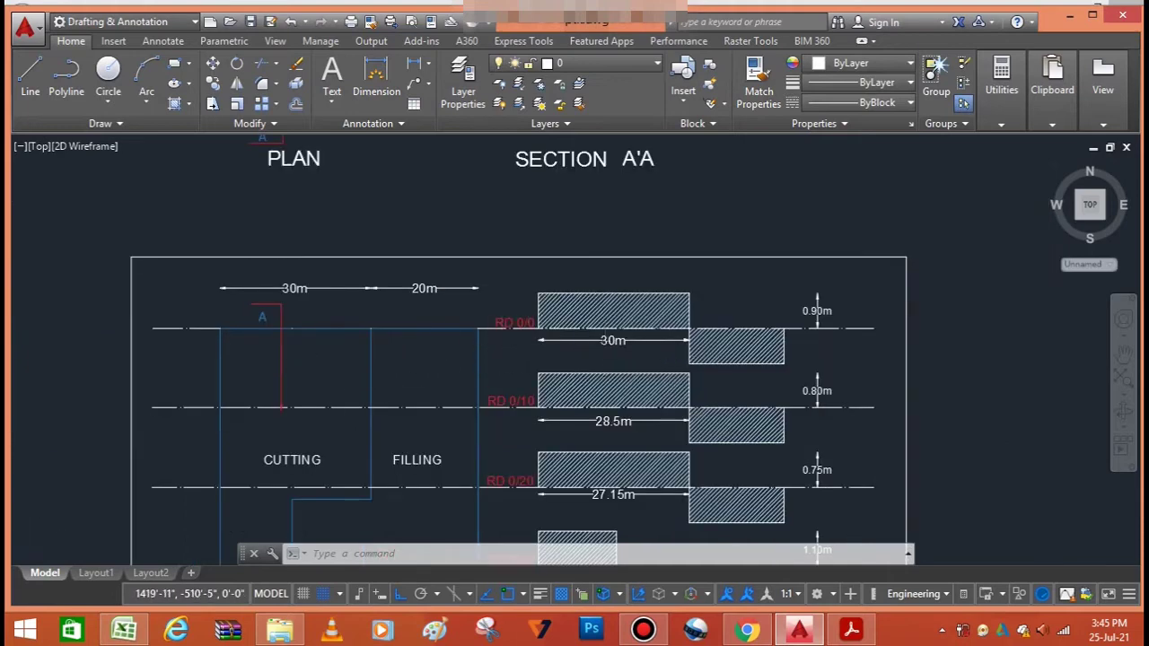
{"action": "scroll", "coordinate": [610, 347], "scroll_direction": "up", "scroll_amount": 2}
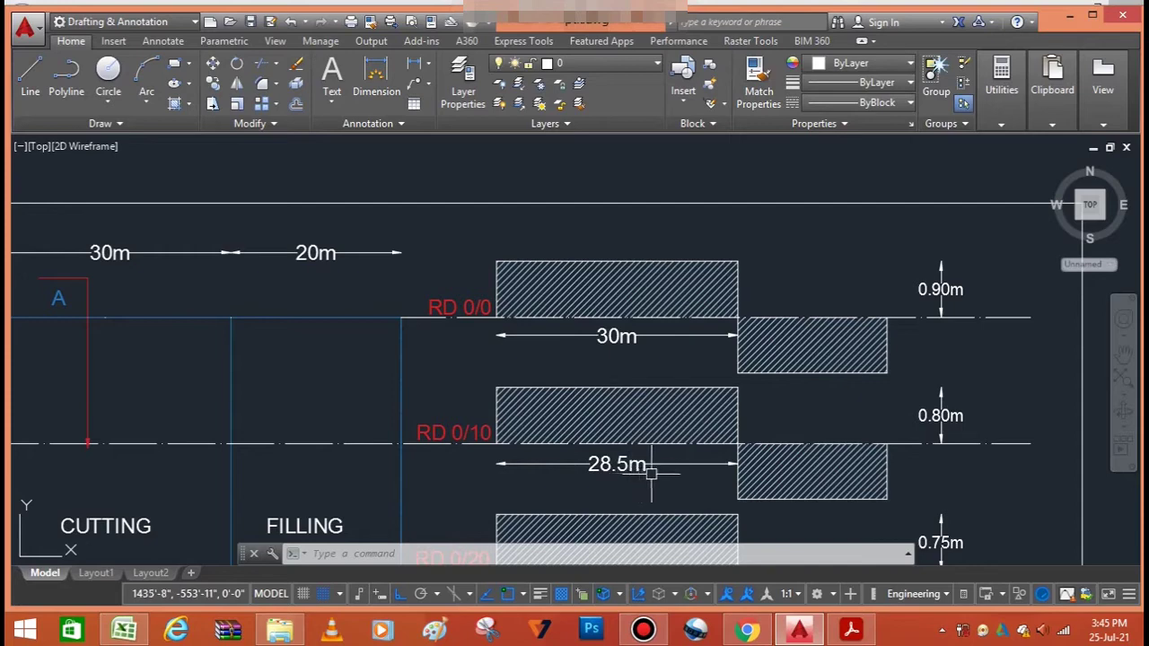
{"action": "scroll", "coordinate": [629, 410], "scroll_direction": "down", "scroll_amount": 1}
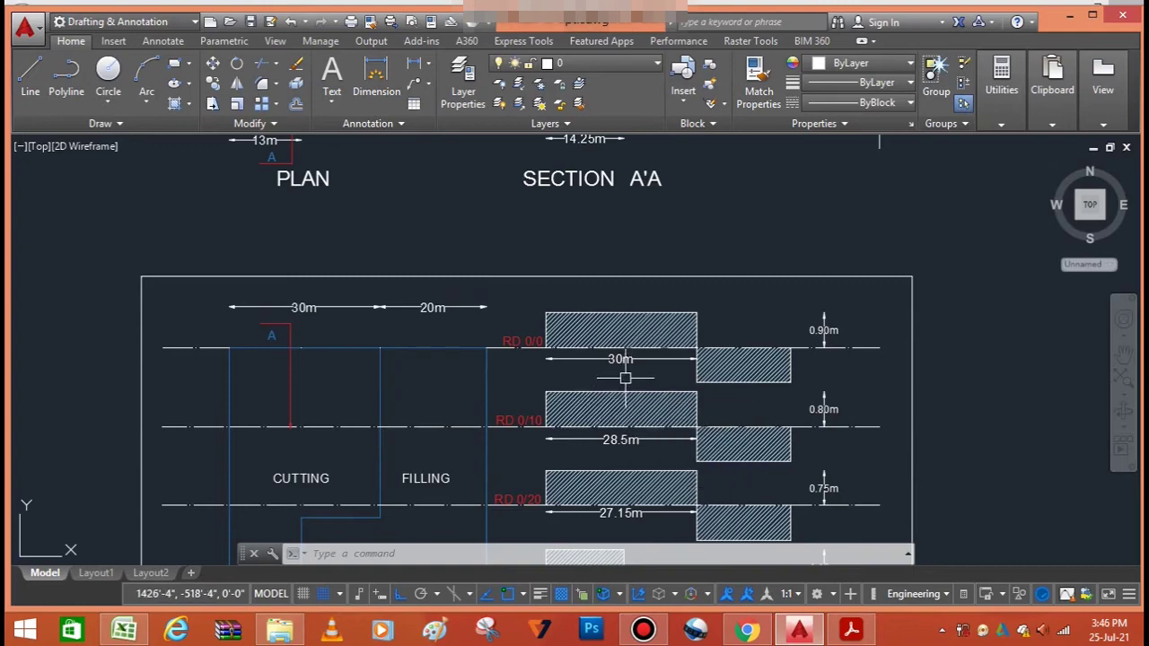
Step: Return to Excel, check the RD 0 - 10 average width in G10, and open the depth formula in H10
{"action": "left_click", "coordinate": [143, 632]}
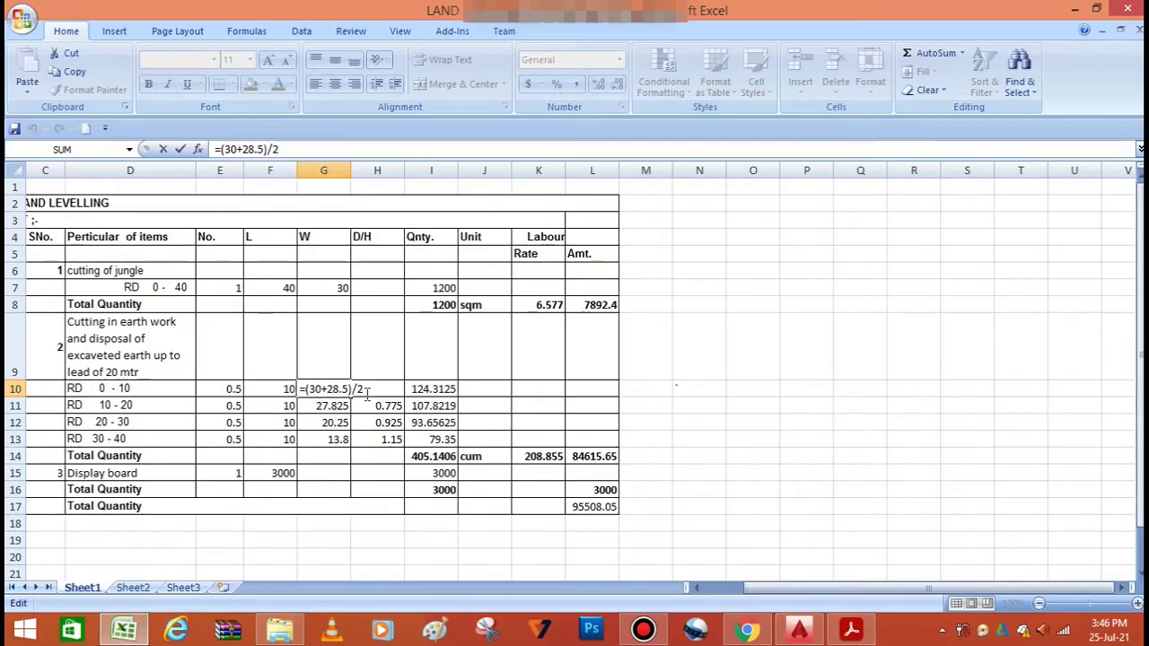
{"action": "left_click", "coordinate": [338, 457]}
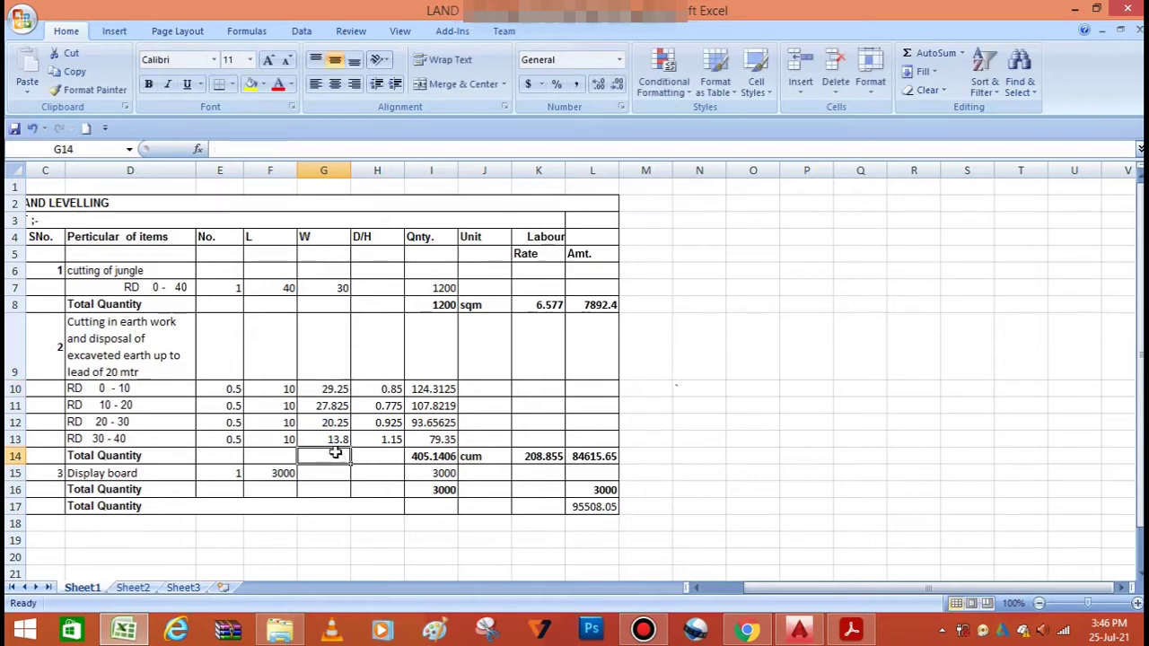
{"action": "left_click", "coordinate": [327, 391]}
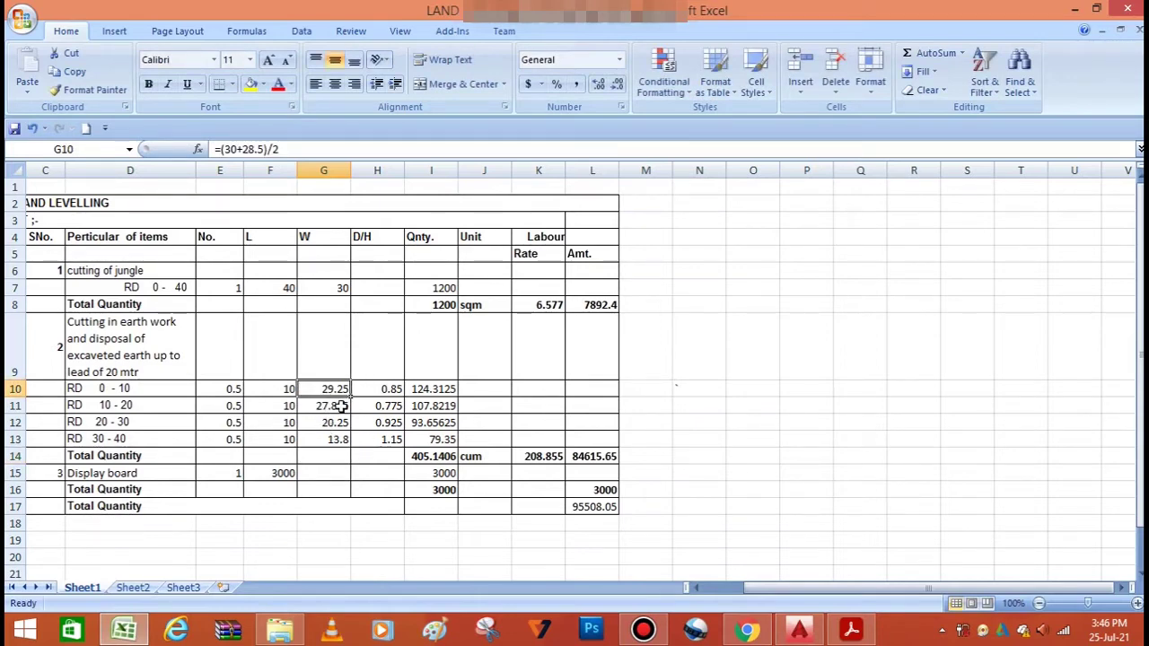
{"action": "left_click", "coordinate": [386, 390]}
{"action": "double_click", "coordinate": [384, 390]}
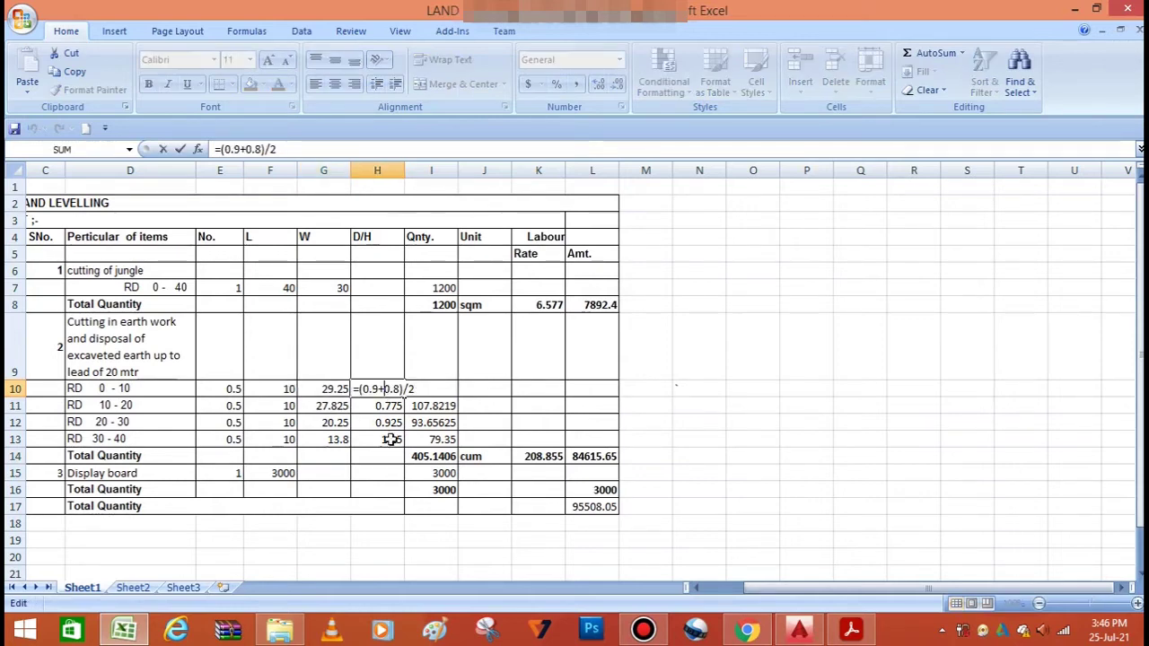
Step: Examine the cutting depths at RD 0/0 and RD 0/10 in AutoCAD, and return to the depth formula in Excel
{"action": "left_click", "coordinate": [799, 631]}
{"action": "scroll", "coordinate": [807, 342], "scroll_direction": "up", "scroll_amount": 2}
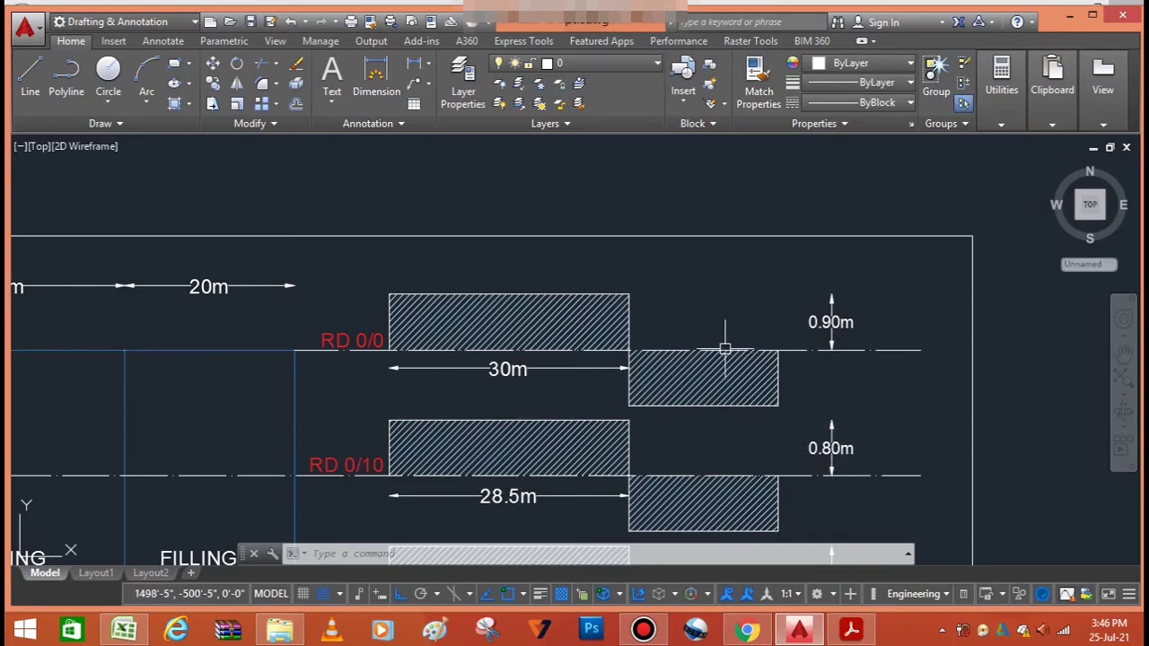
{"action": "scroll", "coordinate": [720, 337], "scroll_direction": "down", "scroll_amount": 4}
{"action": "scroll", "coordinate": [695, 406], "scroll_direction": "up", "scroll_amount": 2}
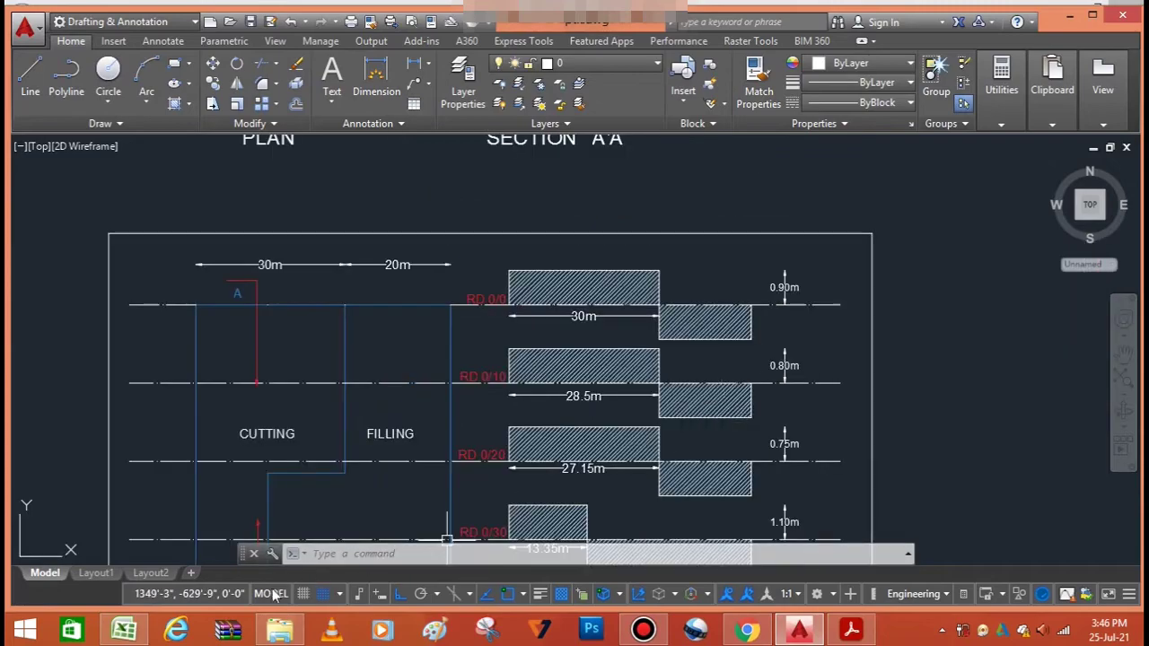
{"action": "left_click", "coordinate": [124, 631]}
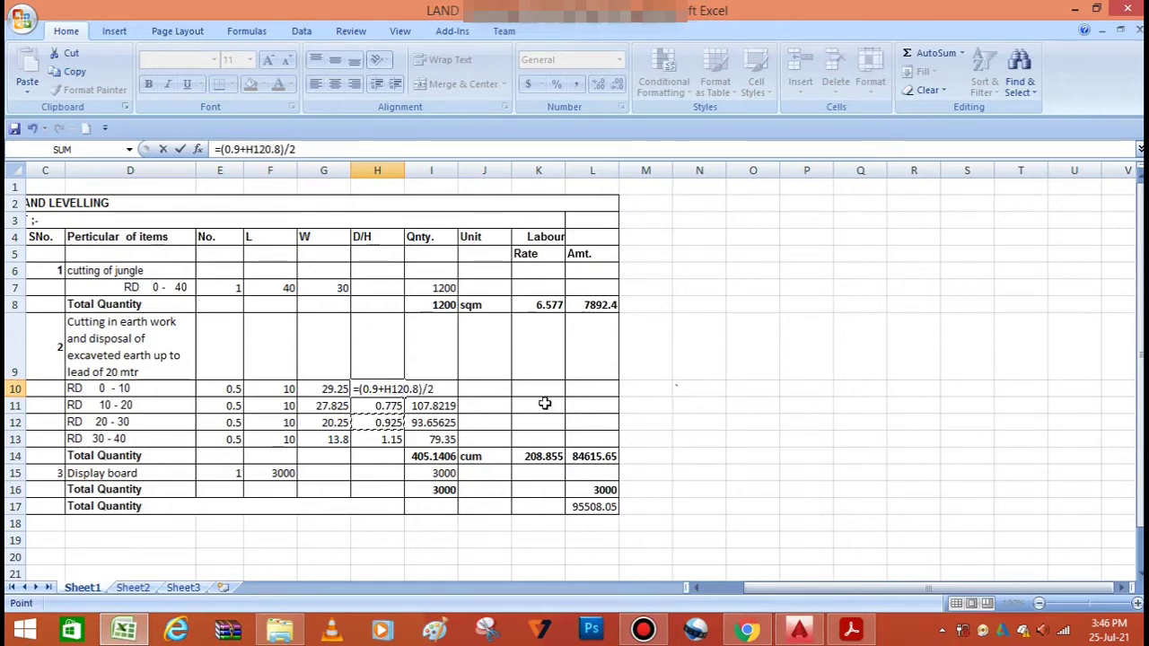
Step: Reopen the RD 0 - 10 depth formula in H10 and compare it with the cutting depths at RD 0/0 and RD 0/10 in AutoCAD
{"action": "key", "text": "ctrl+Return"}
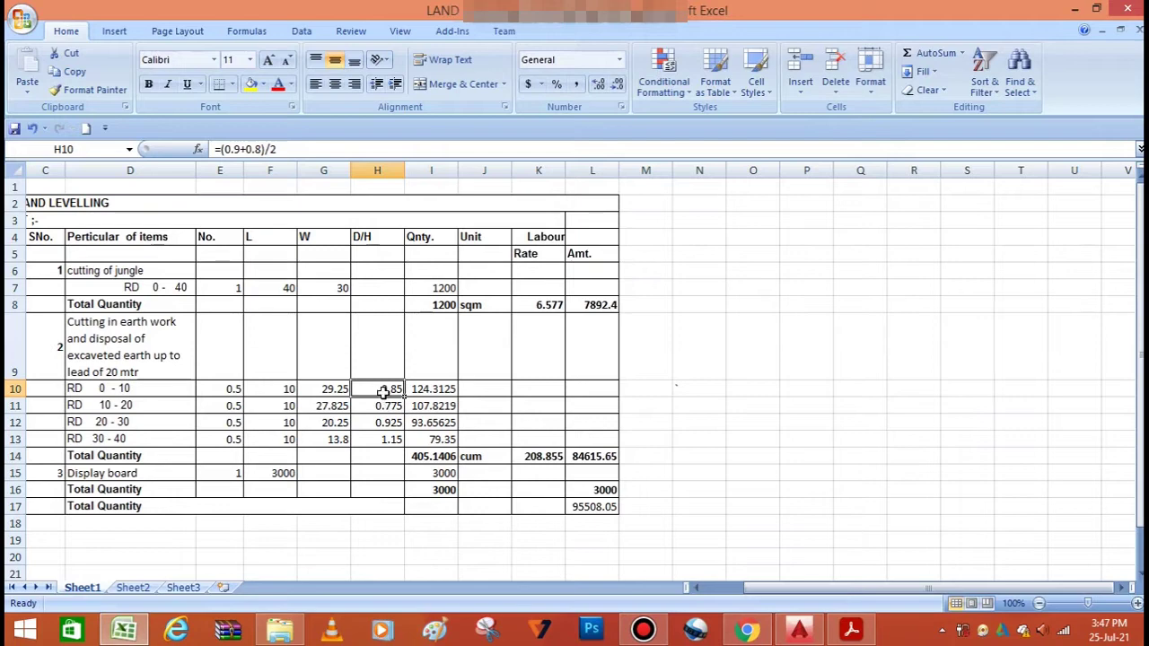
{"action": "double_click", "coordinate": [384, 392]}
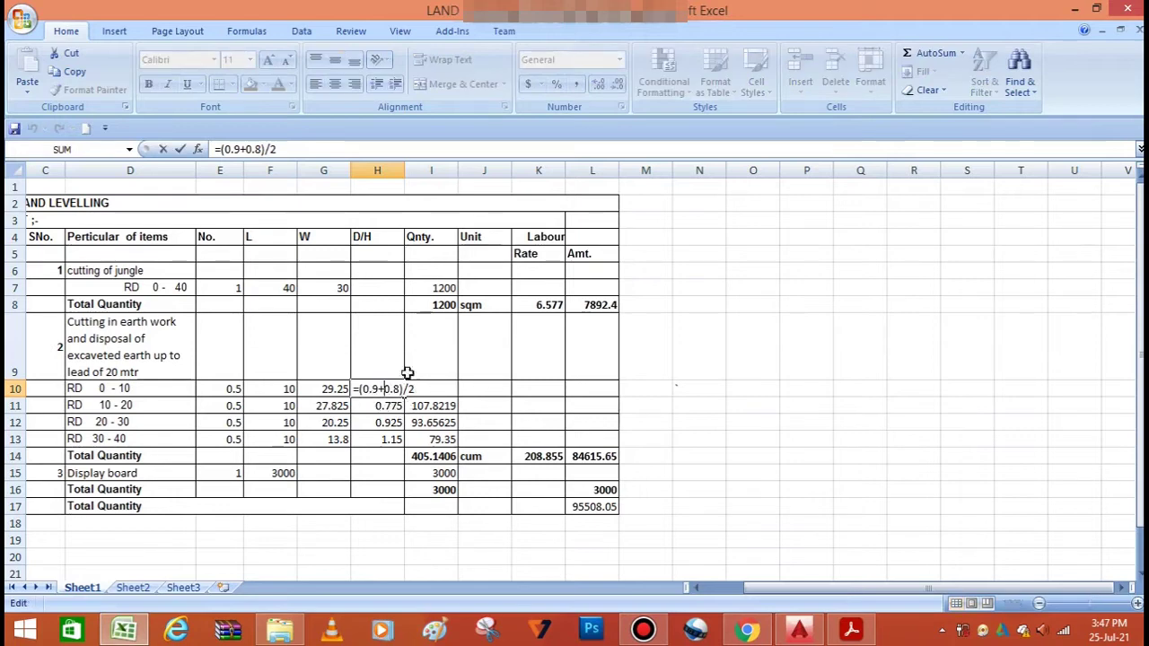
{"action": "left_click", "coordinate": [798, 630]}
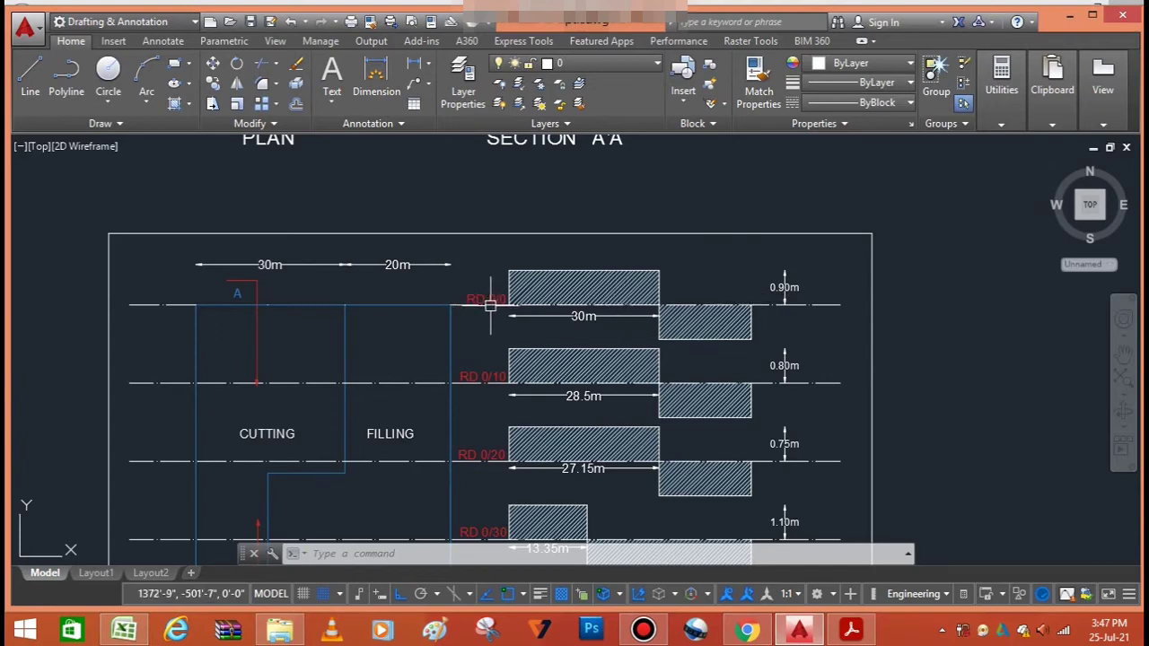
{"action": "scroll", "coordinate": [784, 287], "scroll_direction": "up", "scroll_amount": 6}
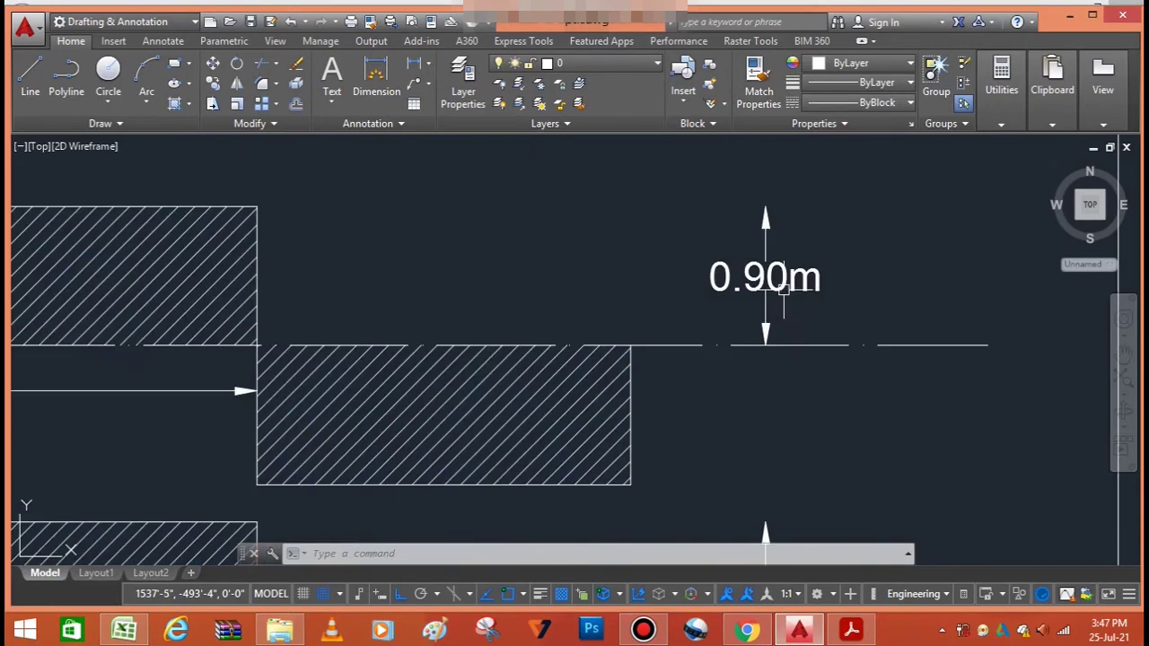
{"action": "scroll", "coordinate": [784, 287], "scroll_direction": "down", "scroll_amount": 2}
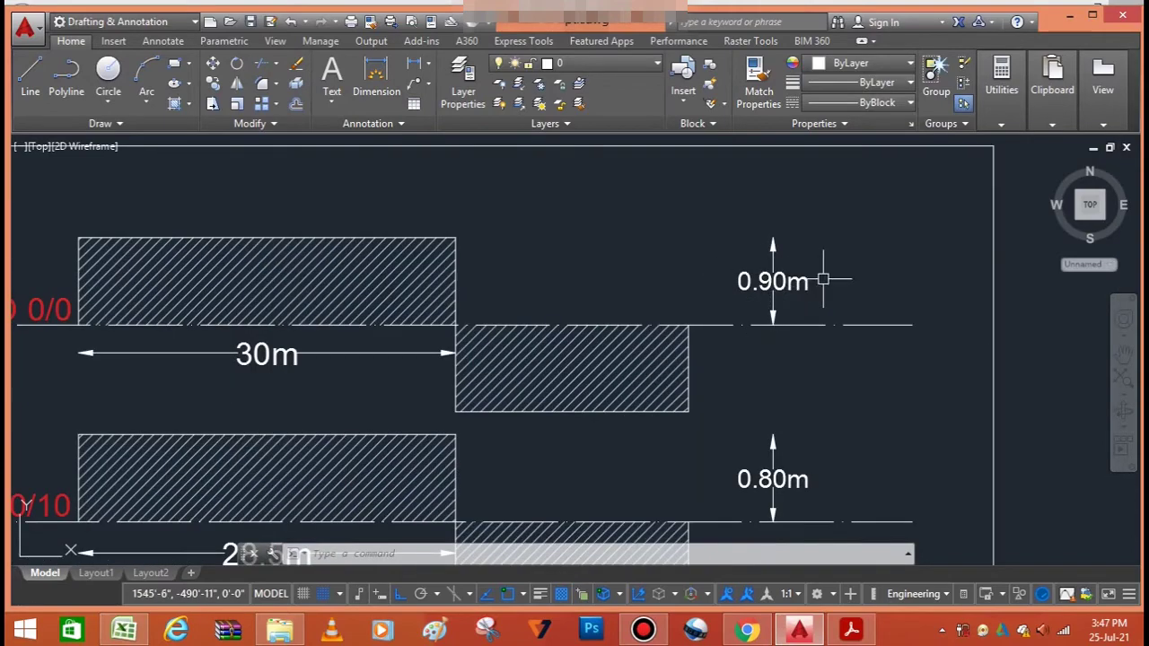
{"action": "scroll", "coordinate": [823, 279], "scroll_direction": "down", "scroll_amount": 4}
{"action": "scroll", "coordinate": [607, 354], "scroll_direction": "up", "scroll_amount": 4}
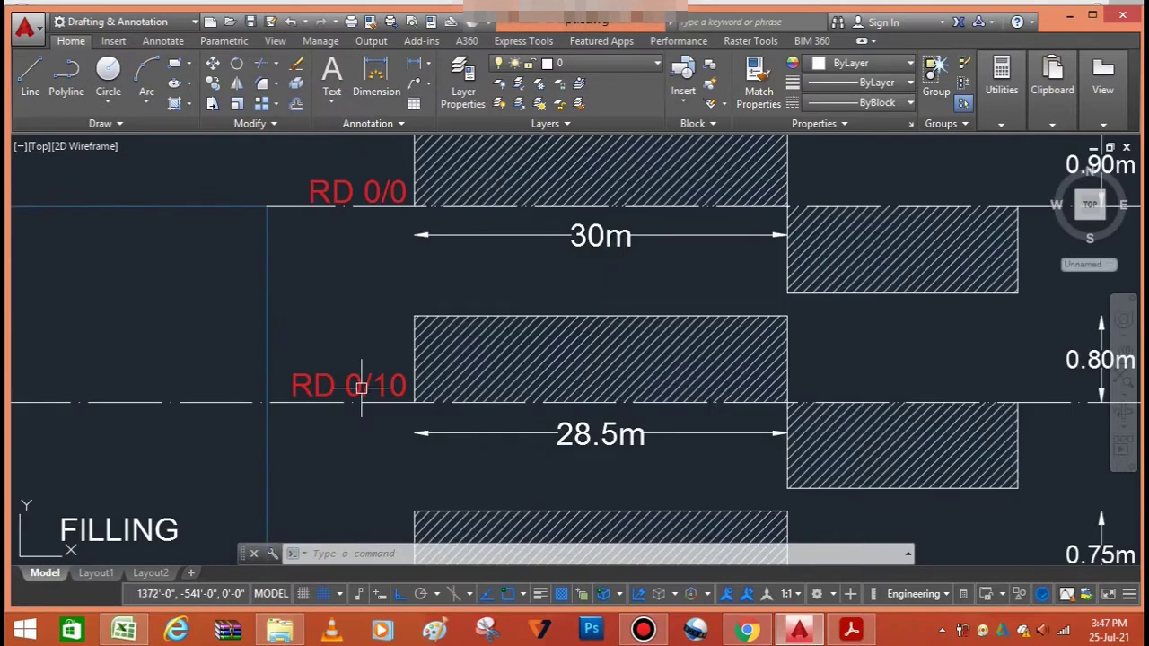
{"action": "scroll", "coordinate": [361, 387], "scroll_direction": "down", "scroll_amount": 2}
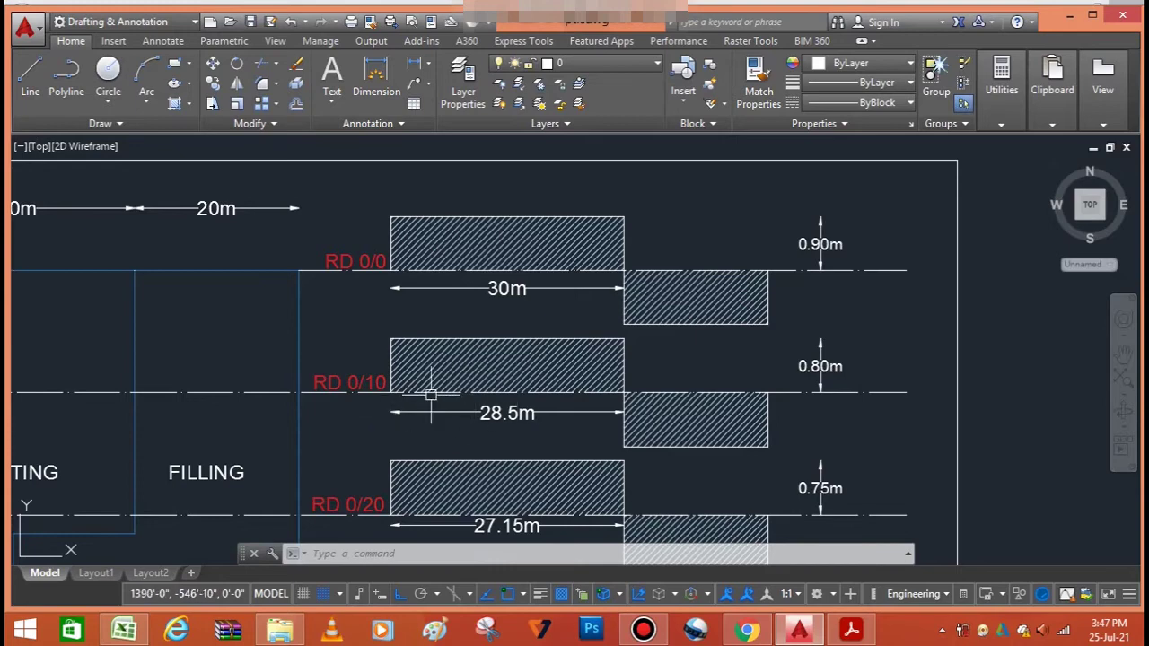
{"action": "scroll", "coordinate": [811, 388], "scroll_direction": "up", "scroll_amount": 2}
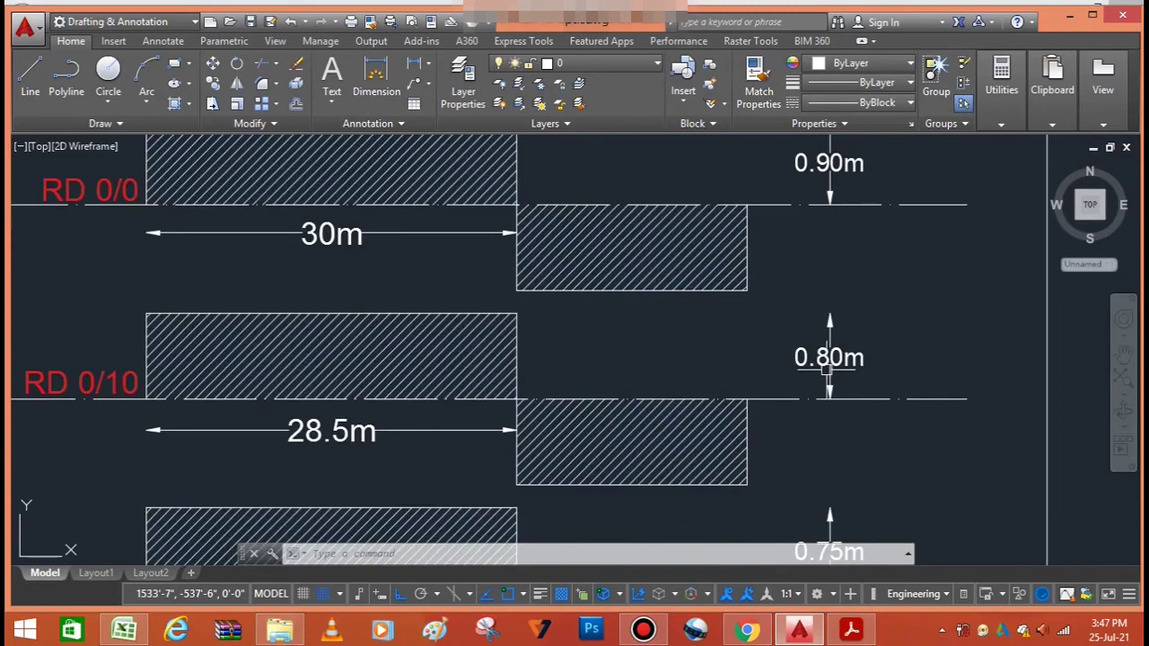
{"action": "scroll", "coordinate": [830, 368], "scroll_direction": "down", "scroll_amount": 2}
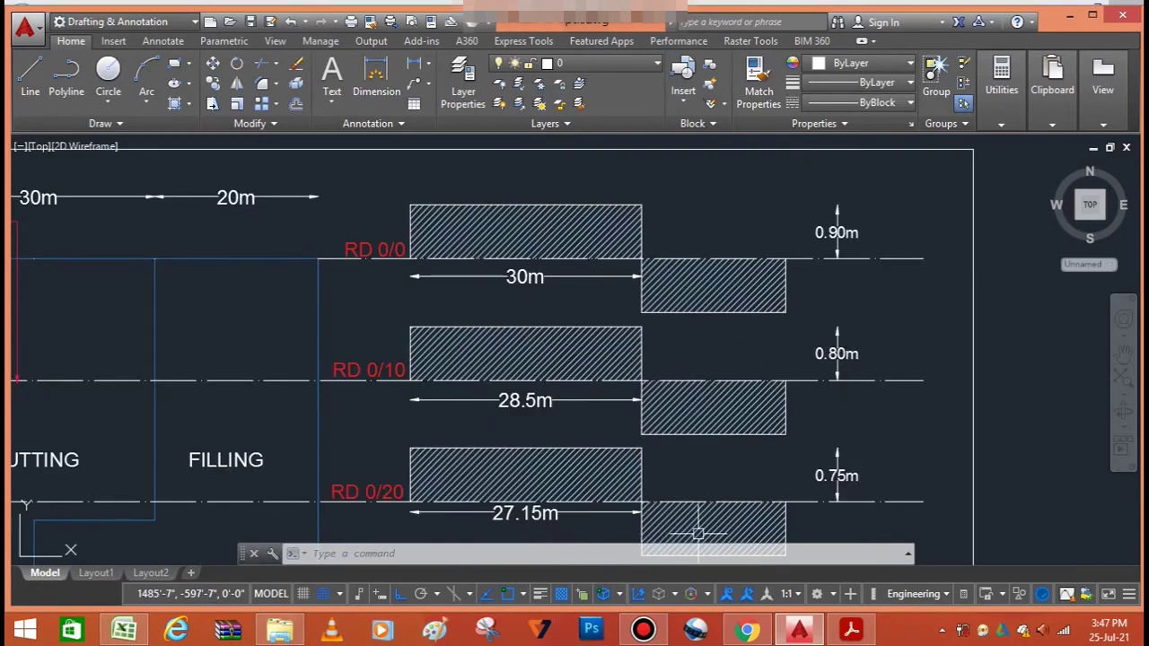
Step: Return to Excel, finish checking the depth formula in H10, and examine the RD 0 - 10 quantity formula in I10
{"action": "key", "text": "alt+Tab"}
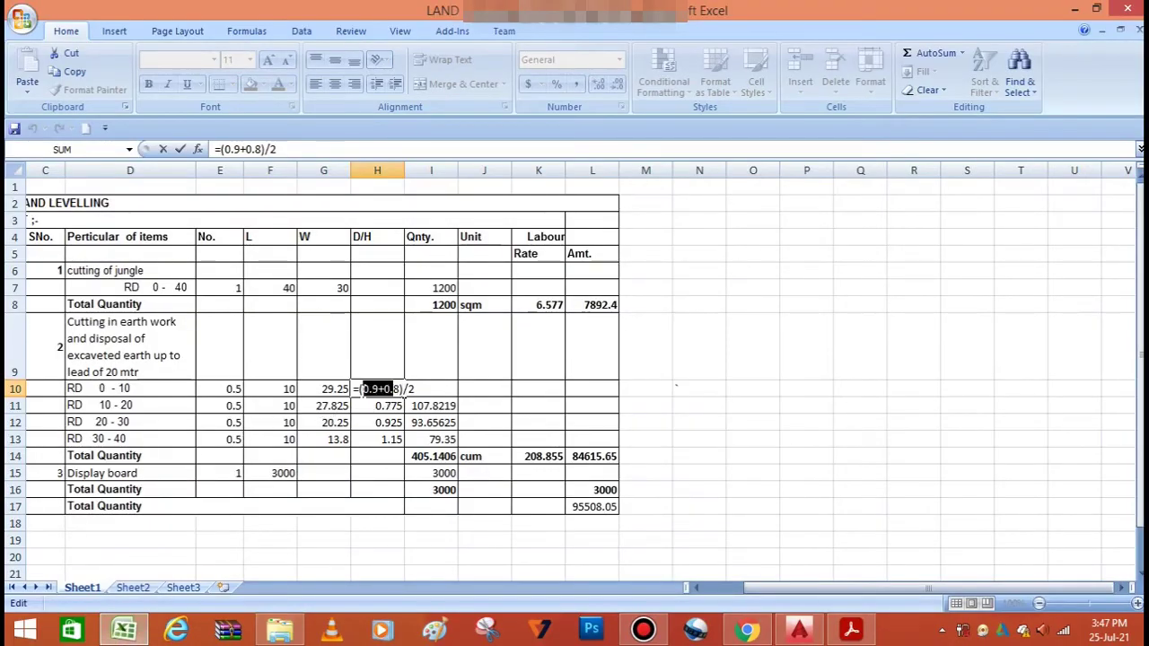
{"action": "left_click", "coordinate": [427, 392]}
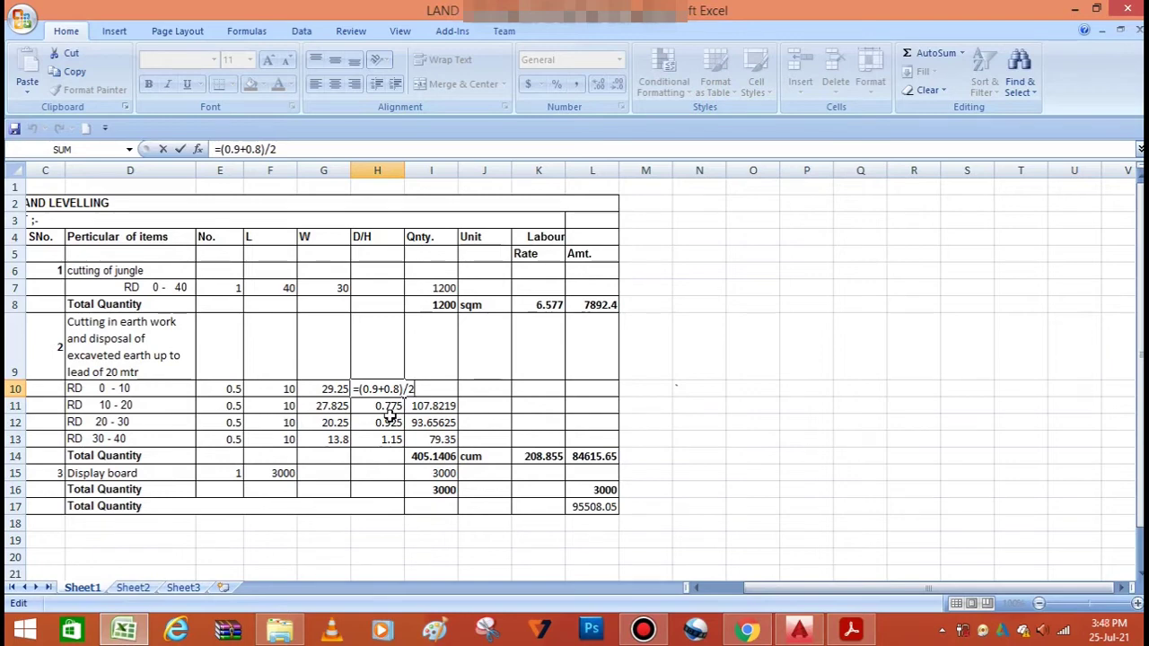
{"action": "key", "text": "ctrl+Return"}
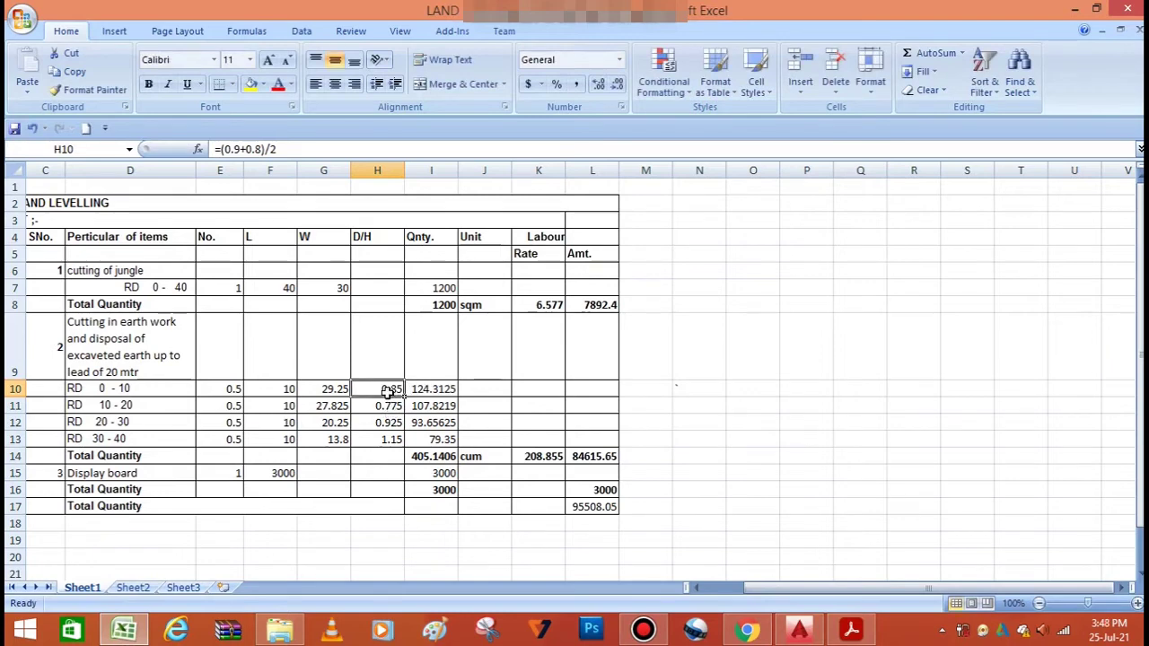
{"action": "left_click", "coordinate": [429, 394]}
{"action": "double_click", "coordinate": [437, 388]}
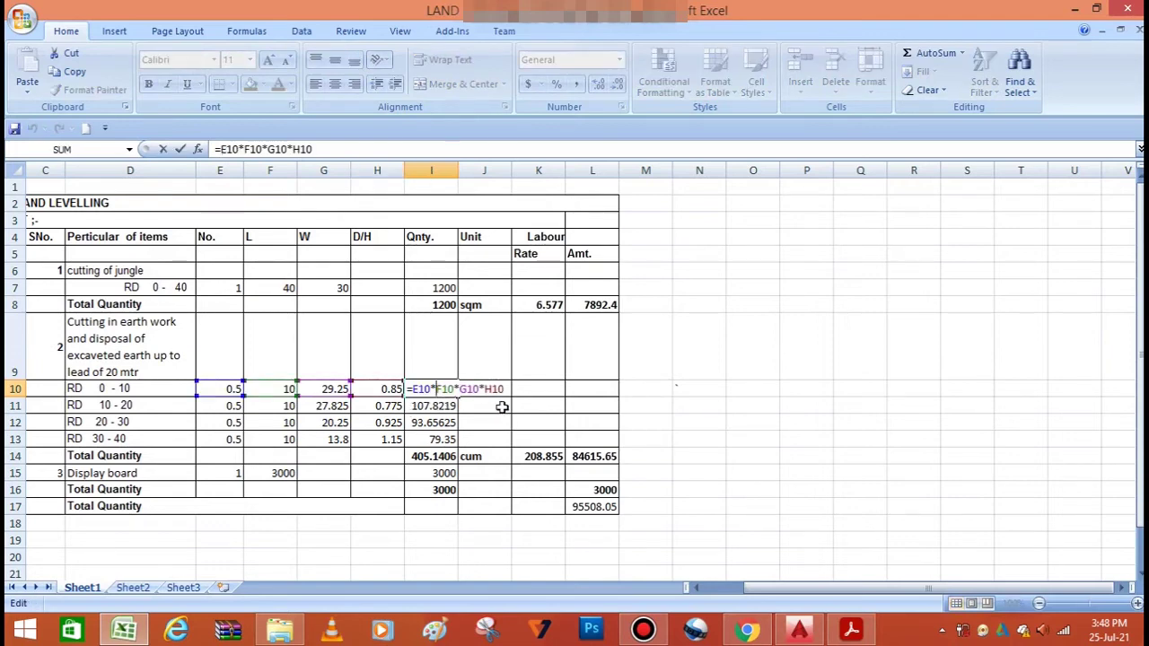
{"action": "key", "text": "Escape"}
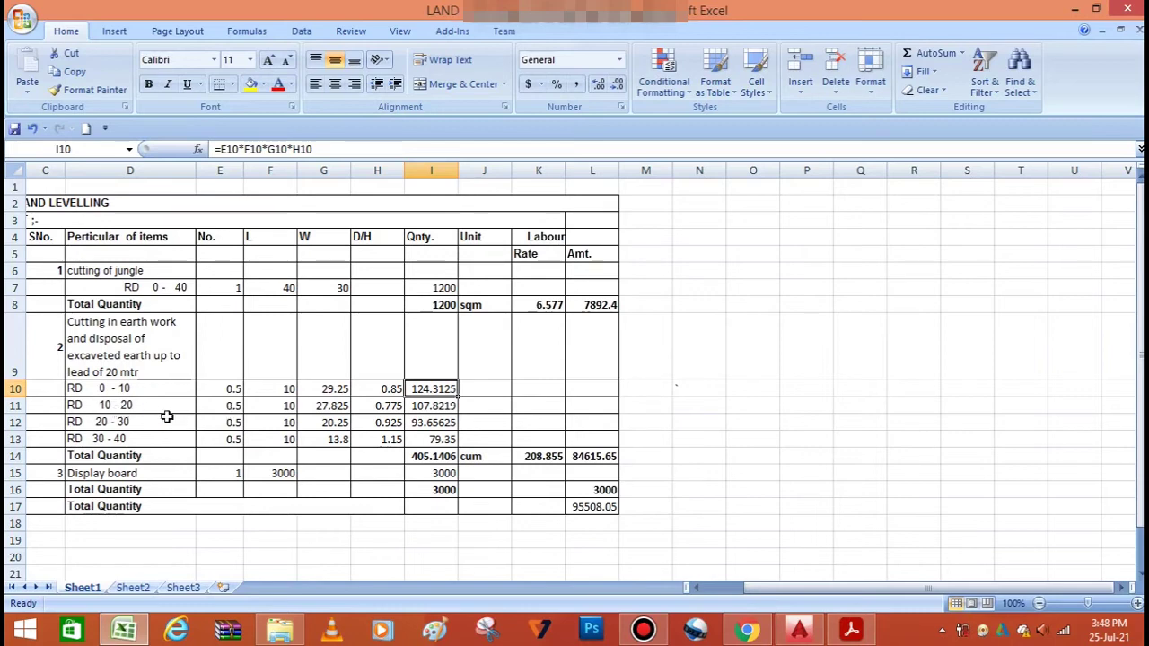
Step: Check the RD 10 - 20 length in F11 and examine the cutting widths at RD 0/10 and RD 0/20 in AutoCAD
{"action": "left_click", "coordinate": [284, 406]}
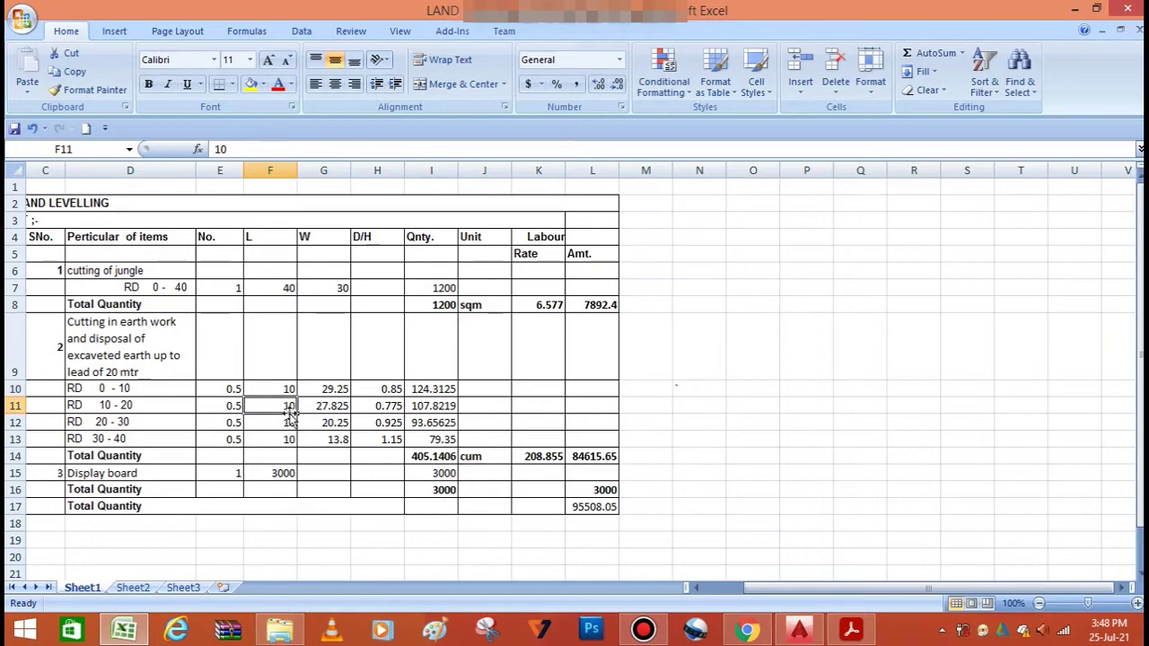
{"action": "left_click", "coordinate": [811, 635]}
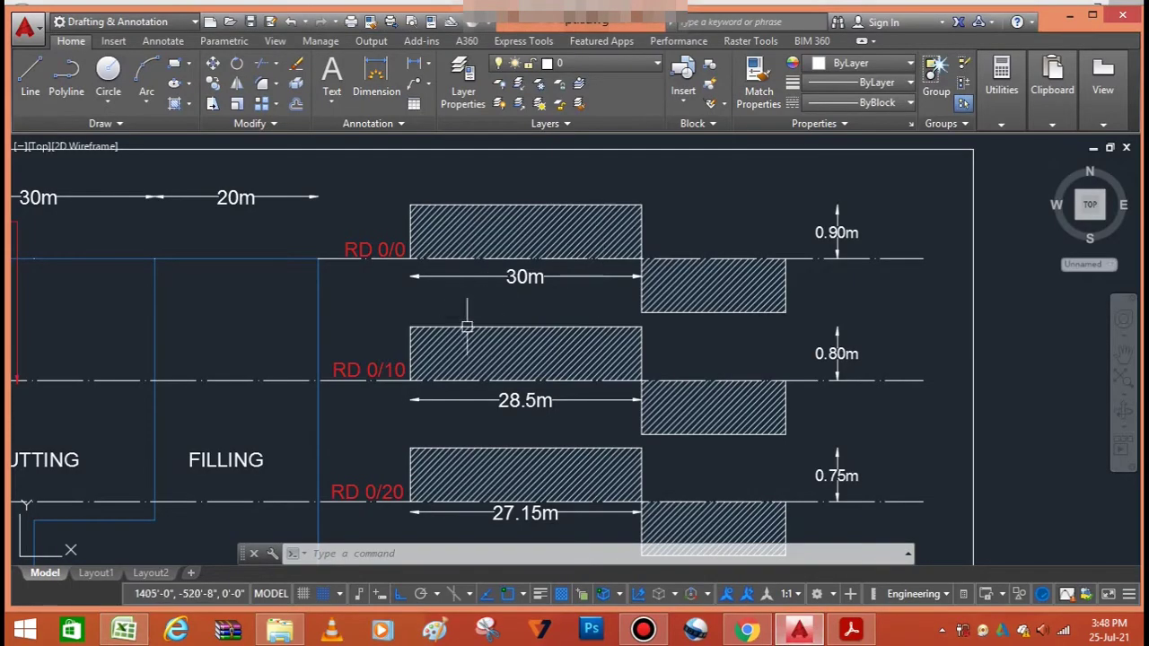
{"action": "scroll", "coordinate": [397, 375], "scroll_direction": "down", "scroll_amount": 2}
{"action": "scroll", "coordinate": [394, 436], "scroll_direction": "up", "scroll_amount": 2}
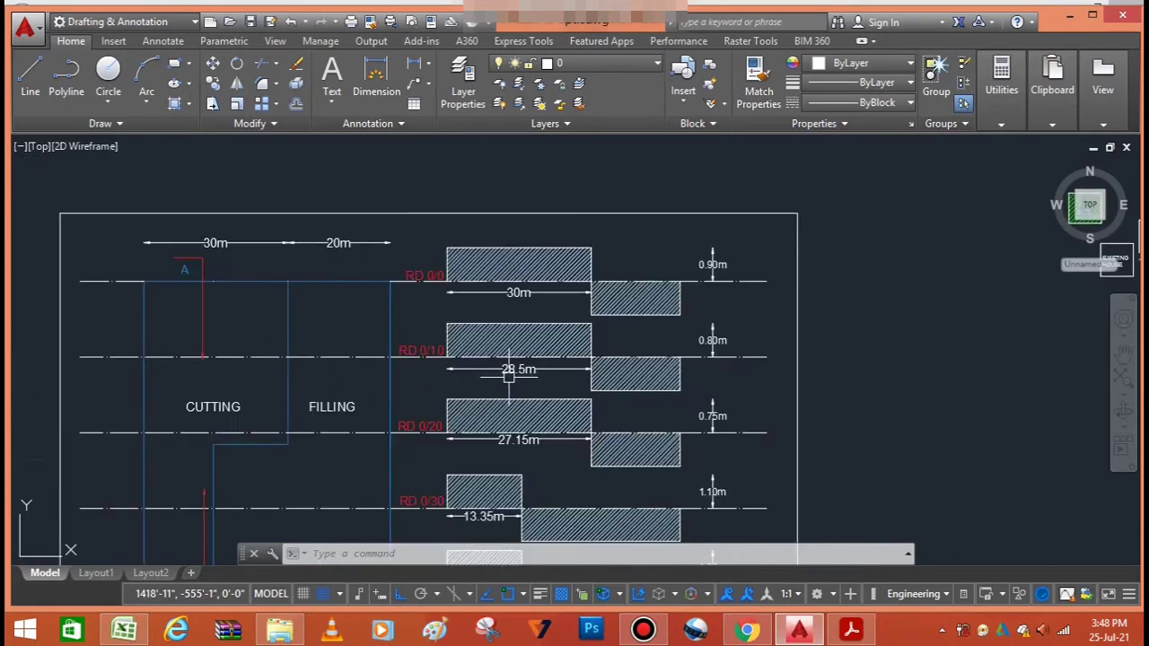
{"action": "scroll", "coordinate": [505, 381], "scroll_direction": "down", "scroll_amount": 2}
{"action": "scroll", "coordinate": [507, 386], "scroll_direction": "up", "scroll_amount": 2}
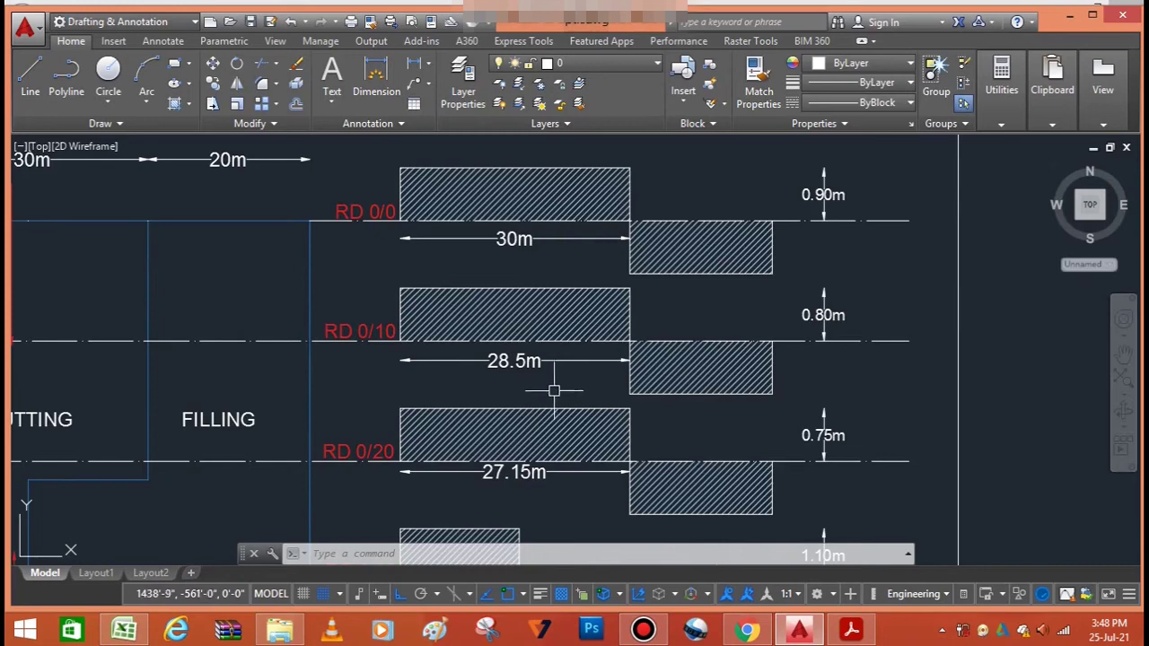
{"action": "left_click", "coordinate": [493, 362]}
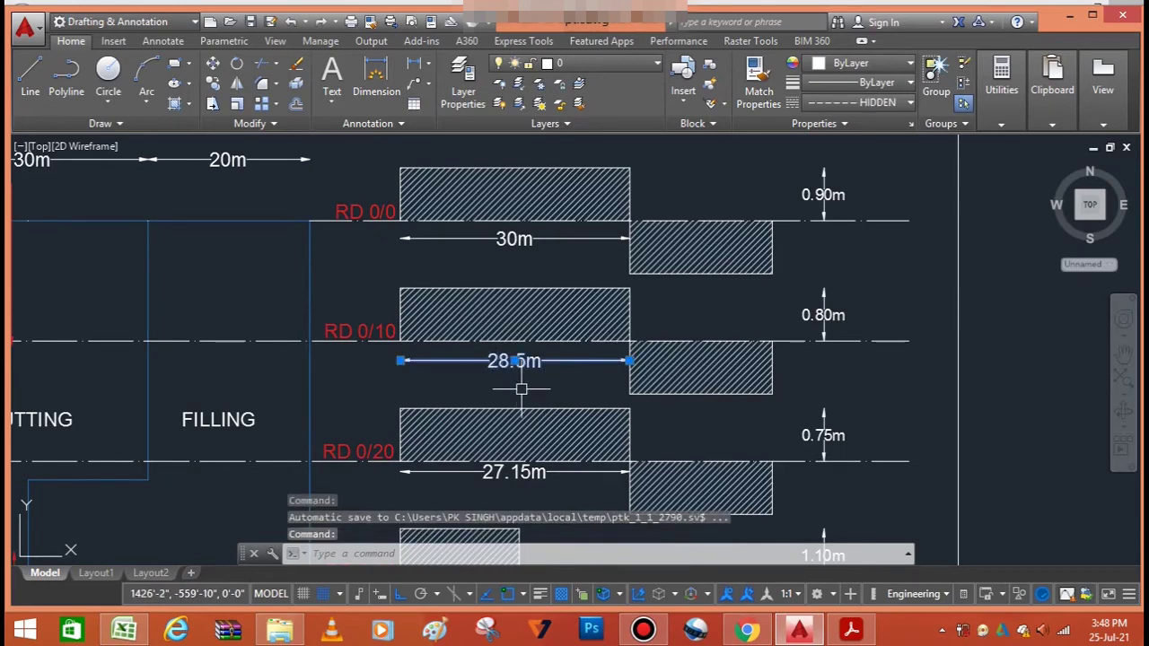
{"action": "key", "text": "Escape"}
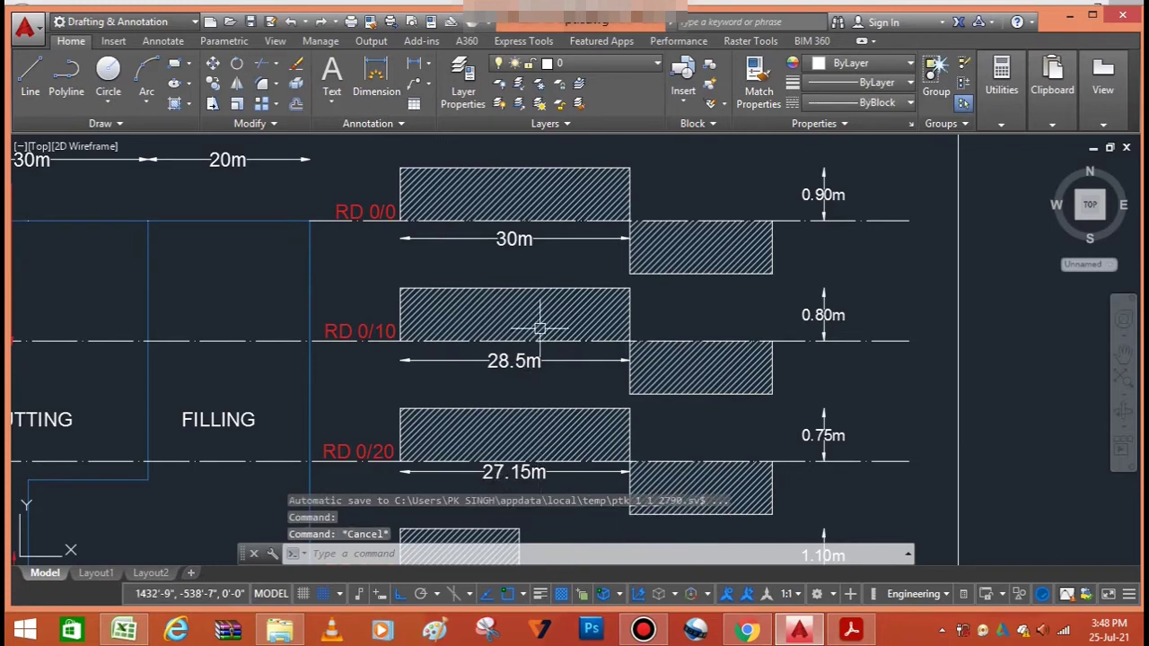
Step: Return to Excel and examine the RD 10 - 20 average width formula in G11
{"action": "left_click", "coordinate": [125, 632]}
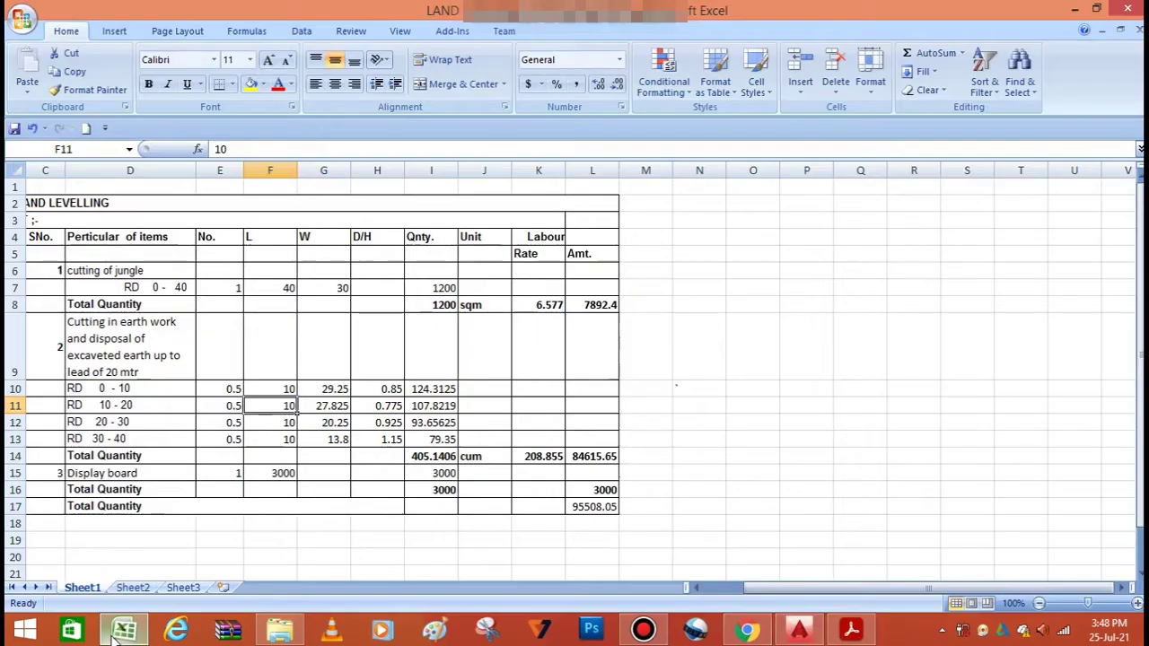
{"action": "double_click", "coordinate": [332, 406]}
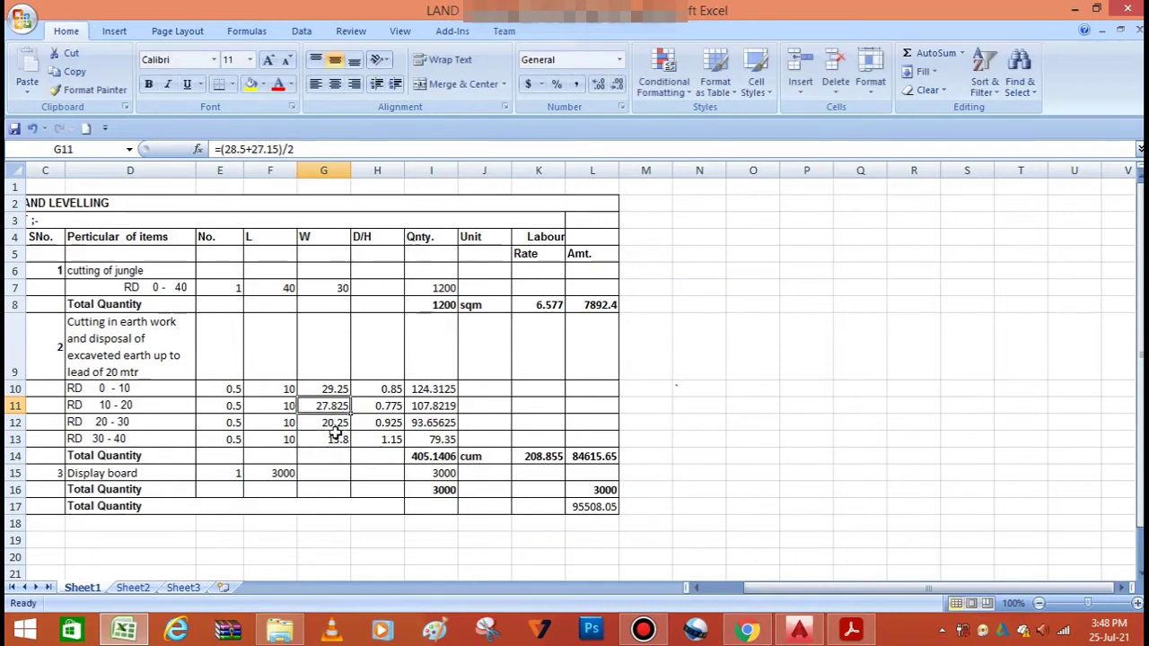
{"action": "key", "text": "Escape"}
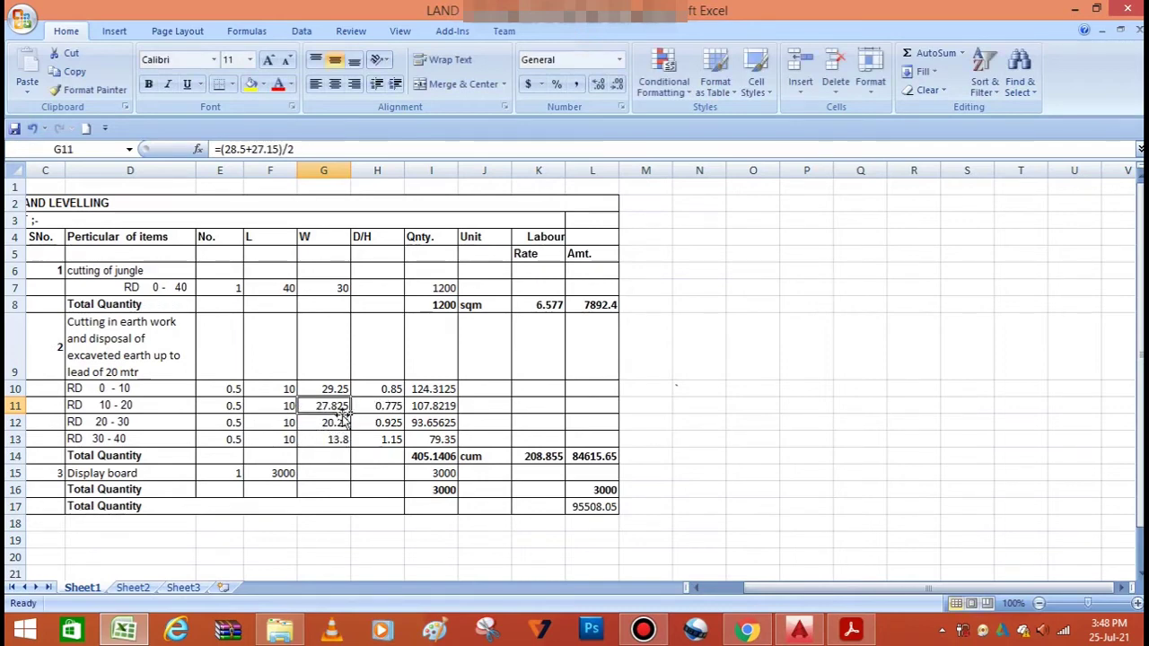
Step: Open the RD 10 - 20 depth formula in H11 and examine the cutting depths at RD 0/10 and RD 0/20 in AutoCAD
{"action": "double_click", "coordinate": [389, 406]}
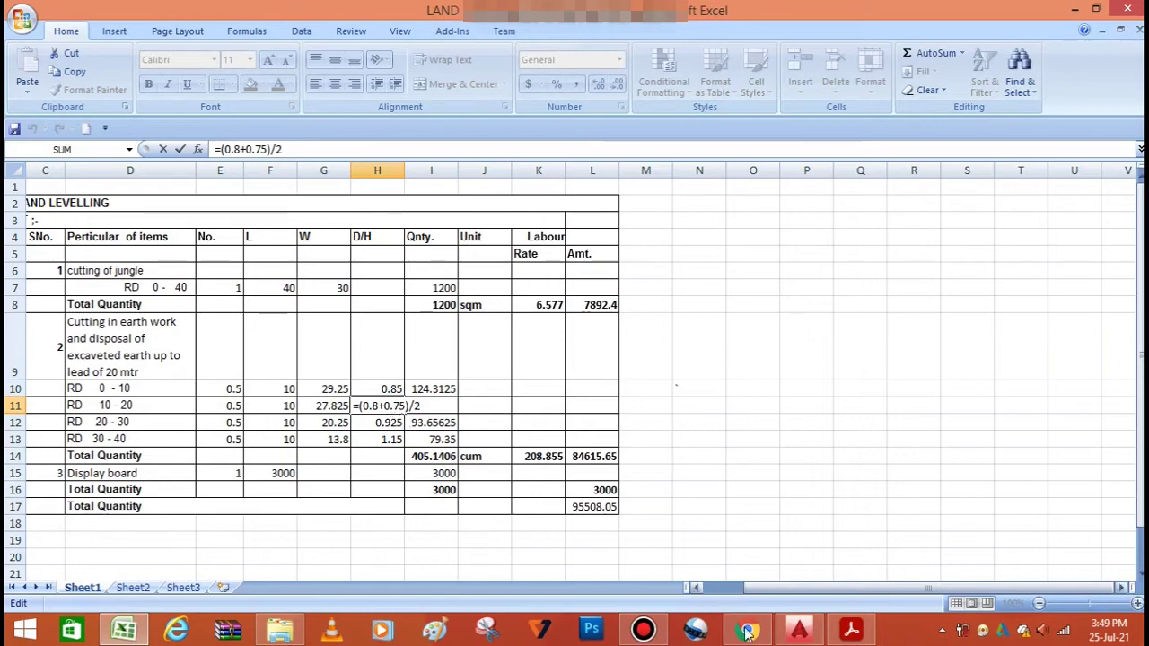
{"action": "left_click", "coordinate": [800, 630]}
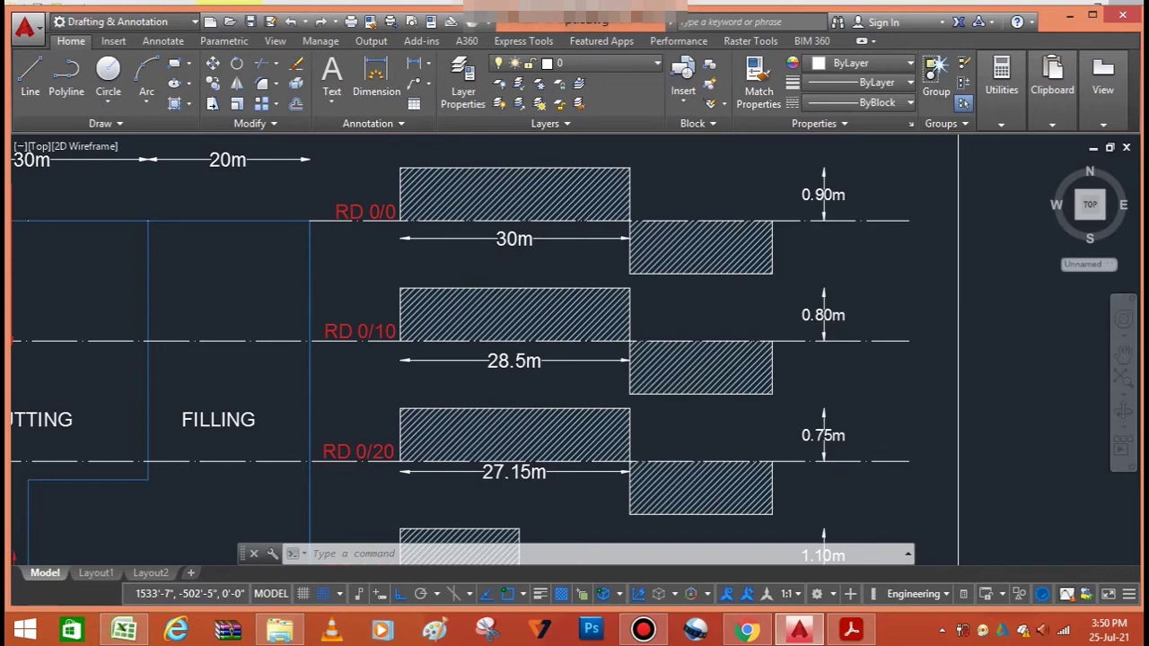
{"action": "scroll", "coordinate": [824, 278], "scroll_direction": "down", "scroll_amount": 5}
{"action": "scroll", "coordinate": [828, 341], "scroll_direction": "up", "scroll_amount": 5}
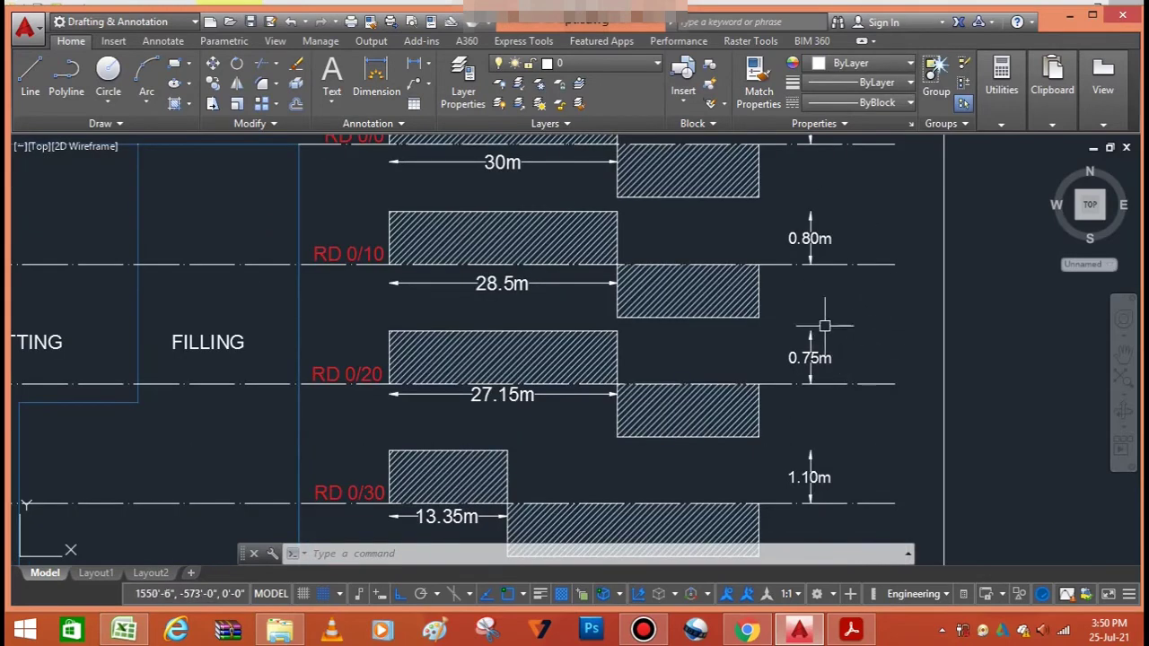
Step: Return to Excel and review the RD 10 - 20 depth formula in H11 and the RD 20 - 30 width formula in G12
{"action": "left_click", "coordinate": [133, 633]}
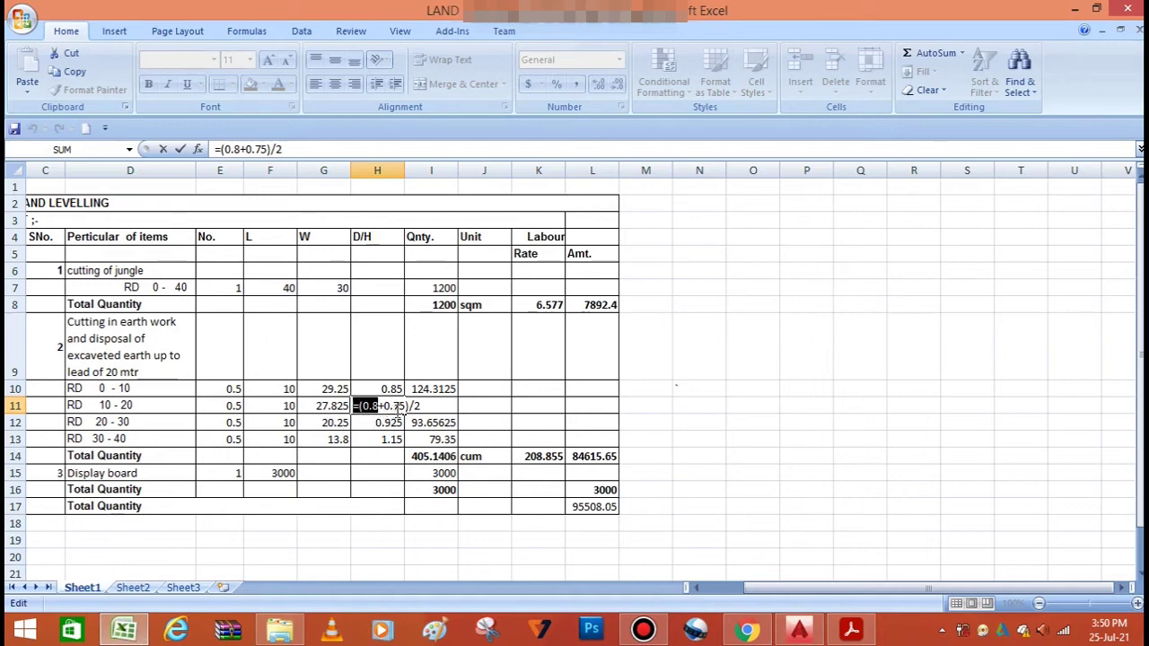
{"action": "double_click", "coordinate": [398, 406]}
{"action": "key", "text": "Escape"}
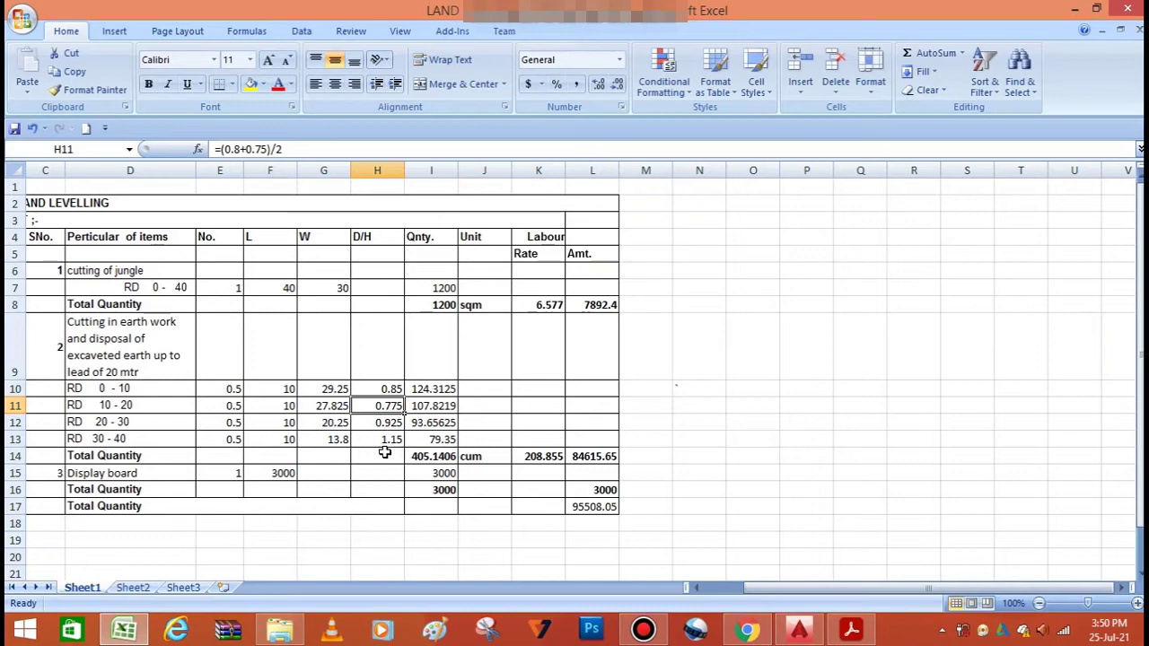
{"action": "left_click", "coordinate": [314, 422]}
{"action": "double_click", "coordinate": [322, 424]}
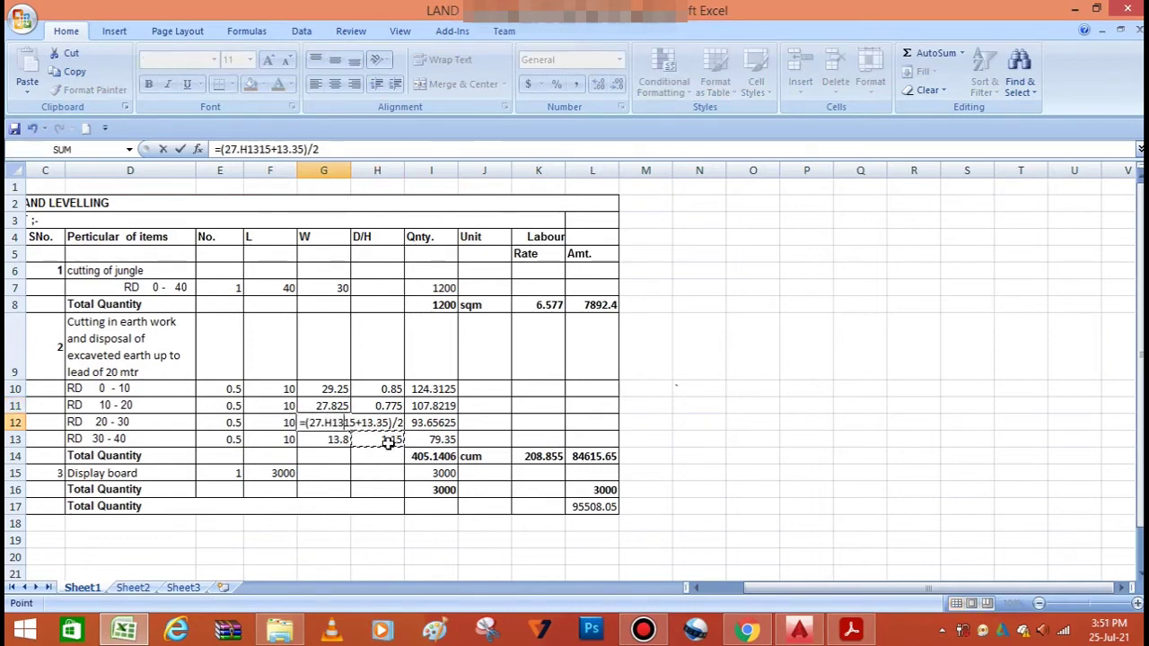
{"action": "key", "text": "Escape"}
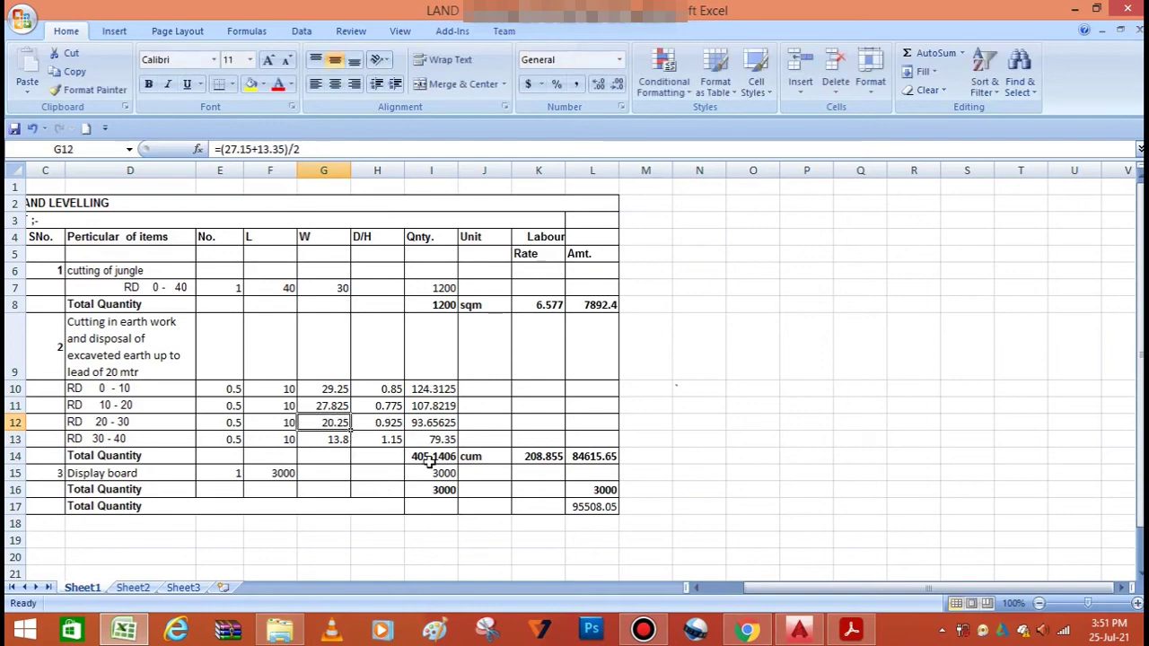
Step: Review the earthwork labour rate and amount in K14 and L14, and the Display board's length value and quantity formula in row 15
{"action": "left_click", "coordinate": [540, 456]}
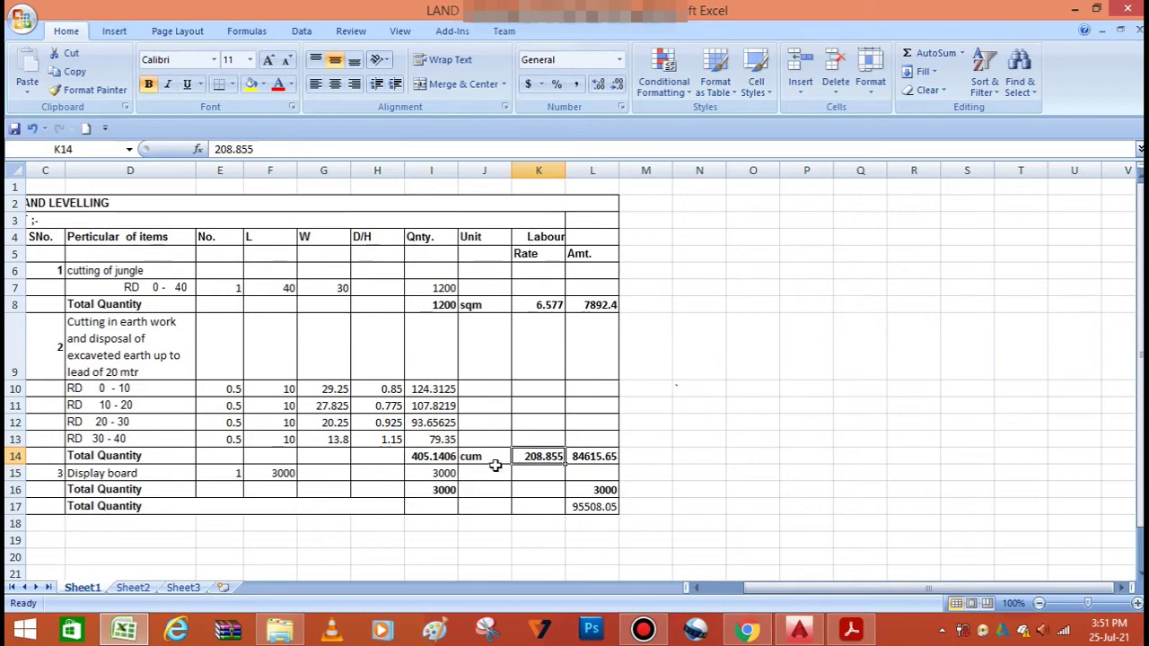
{"action": "left_click", "coordinate": [592, 459]}
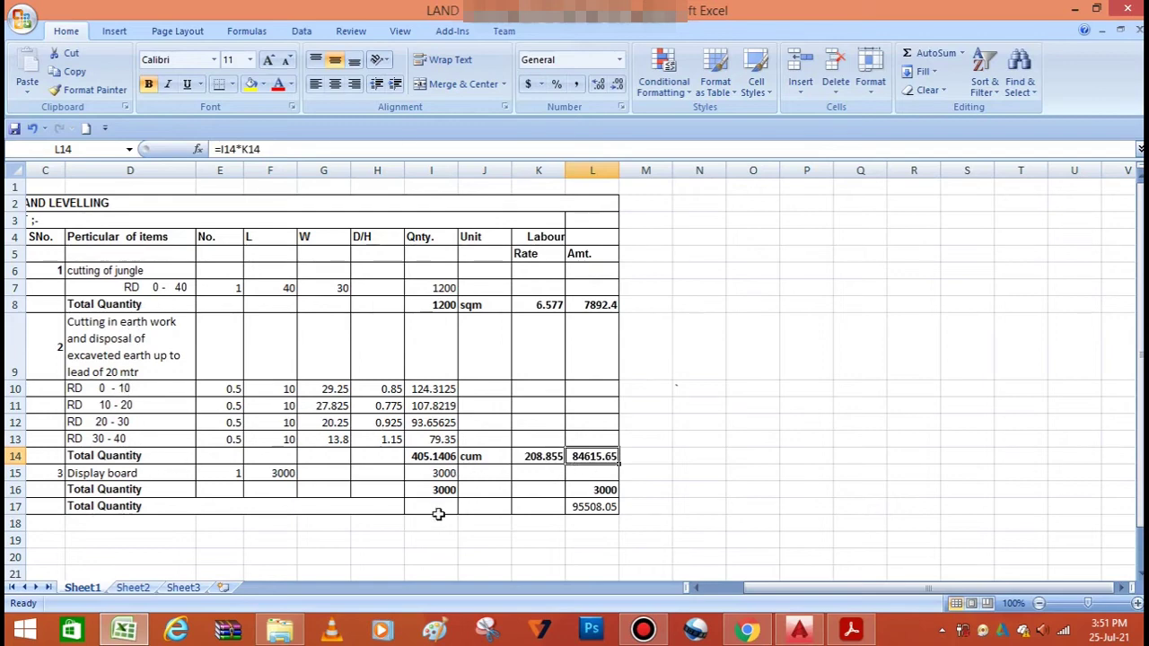
{"action": "left_click", "coordinate": [94, 472]}
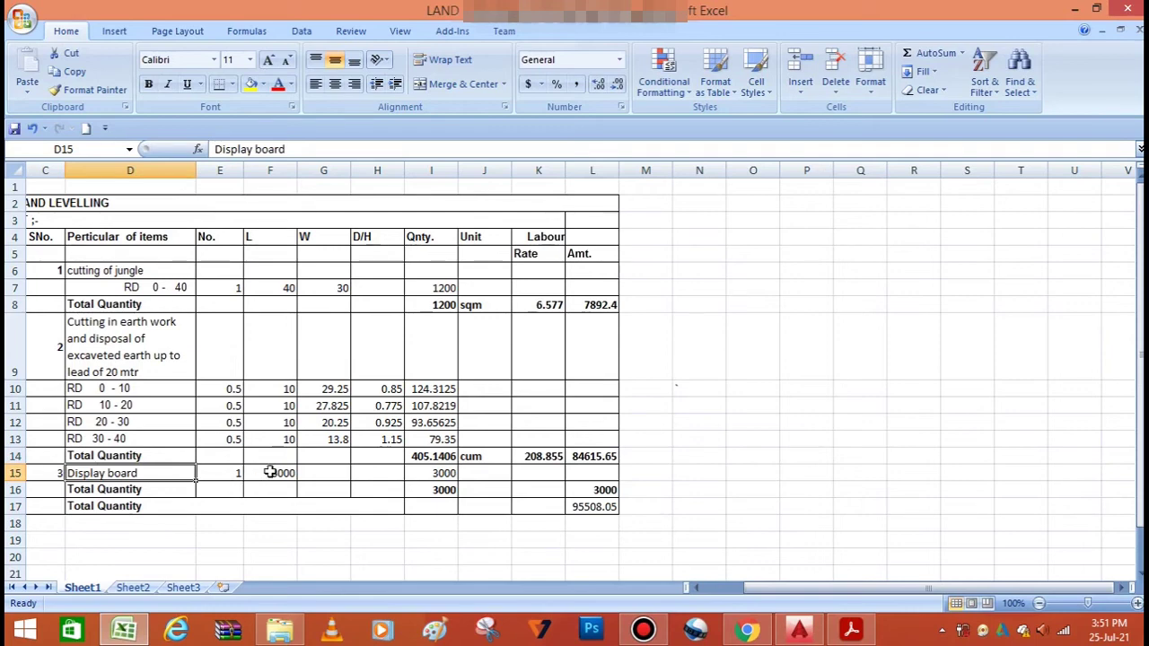
{"action": "left_click", "coordinate": [277, 472]}
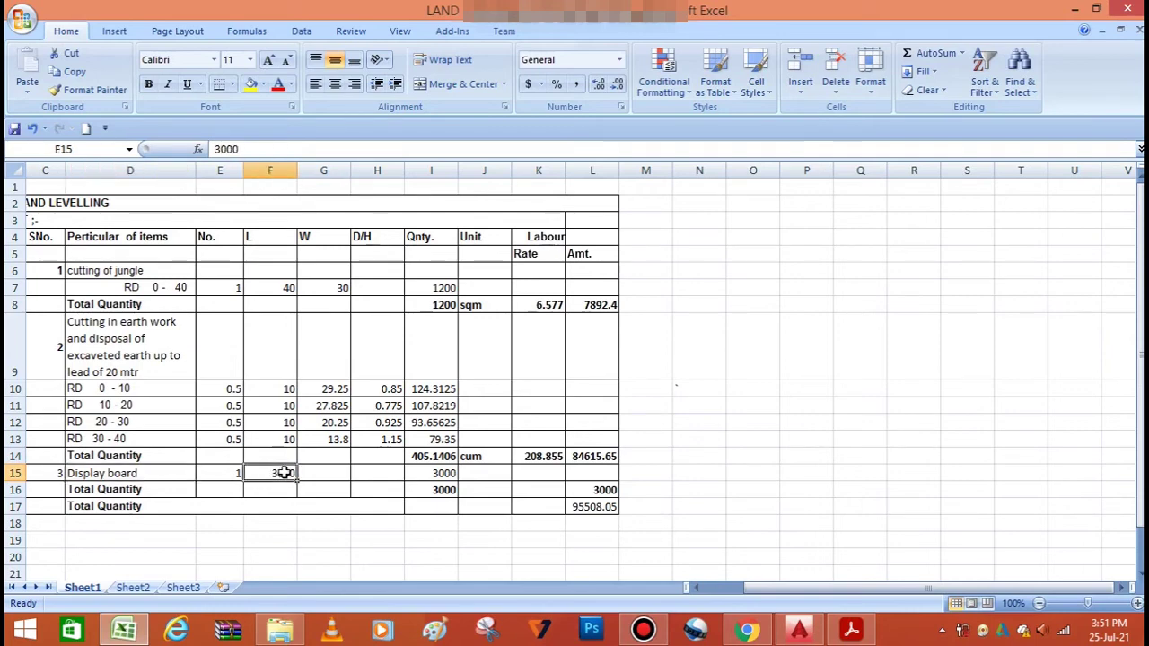
{"action": "left_click", "coordinate": [452, 472]}
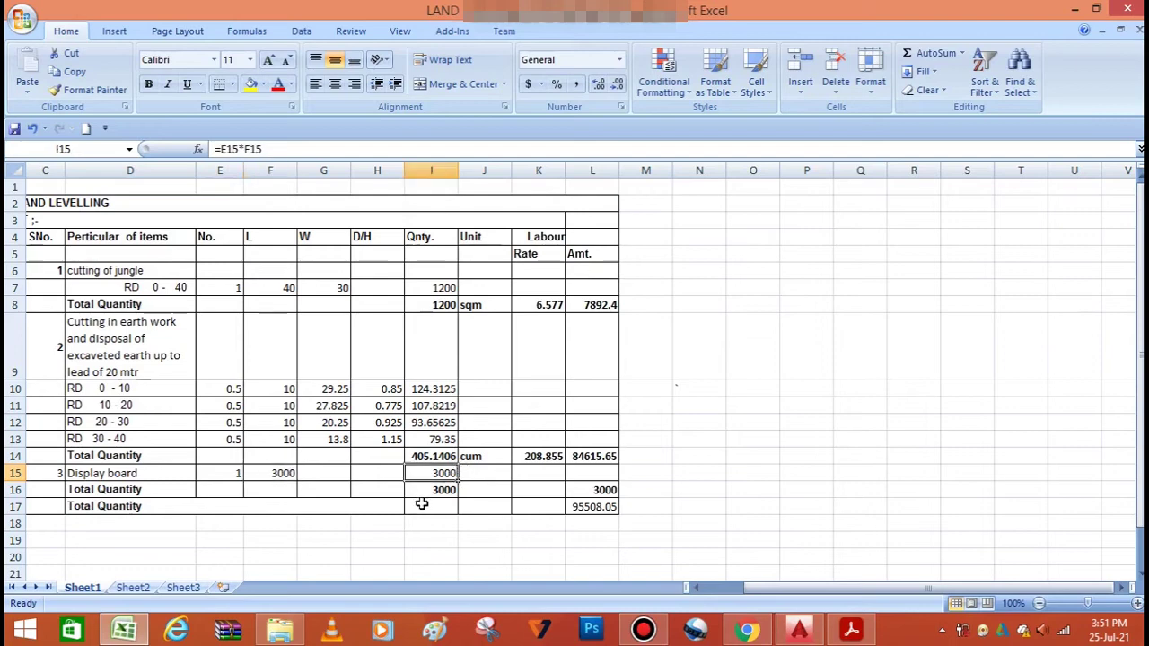
Step: Review the Display board's total quantity formula in I16 and the overall total amount formula in L17, including the estimate's code column
{"action": "left_click", "coordinate": [449, 491]}
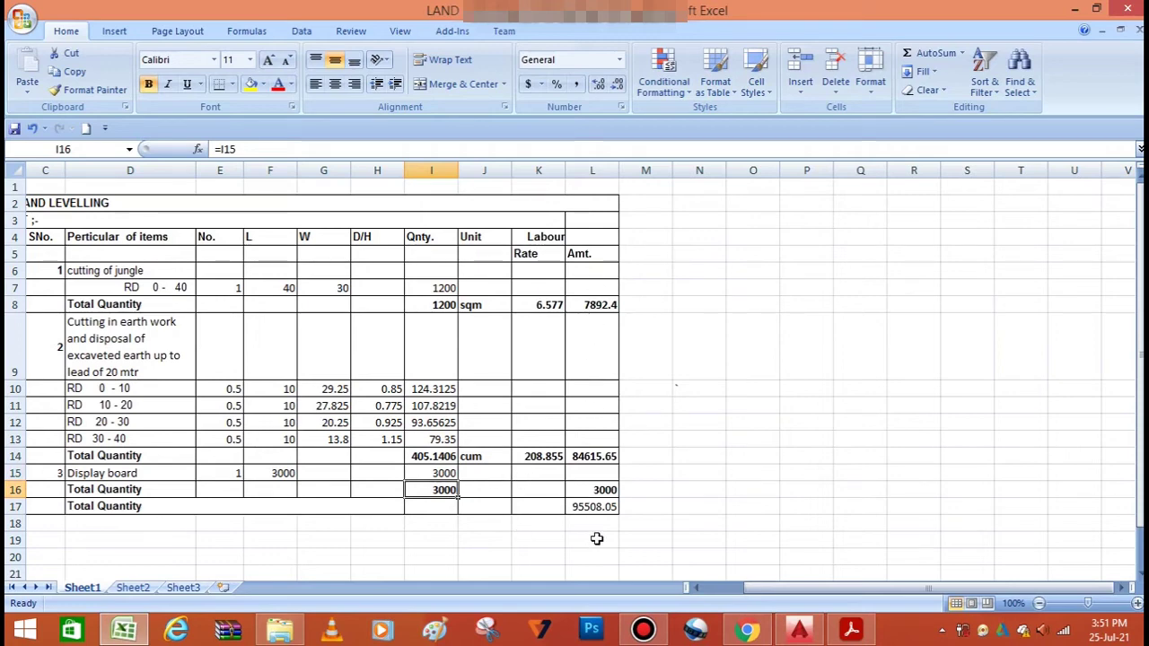
{"action": "double_click", "coordinate": [597, 508]}
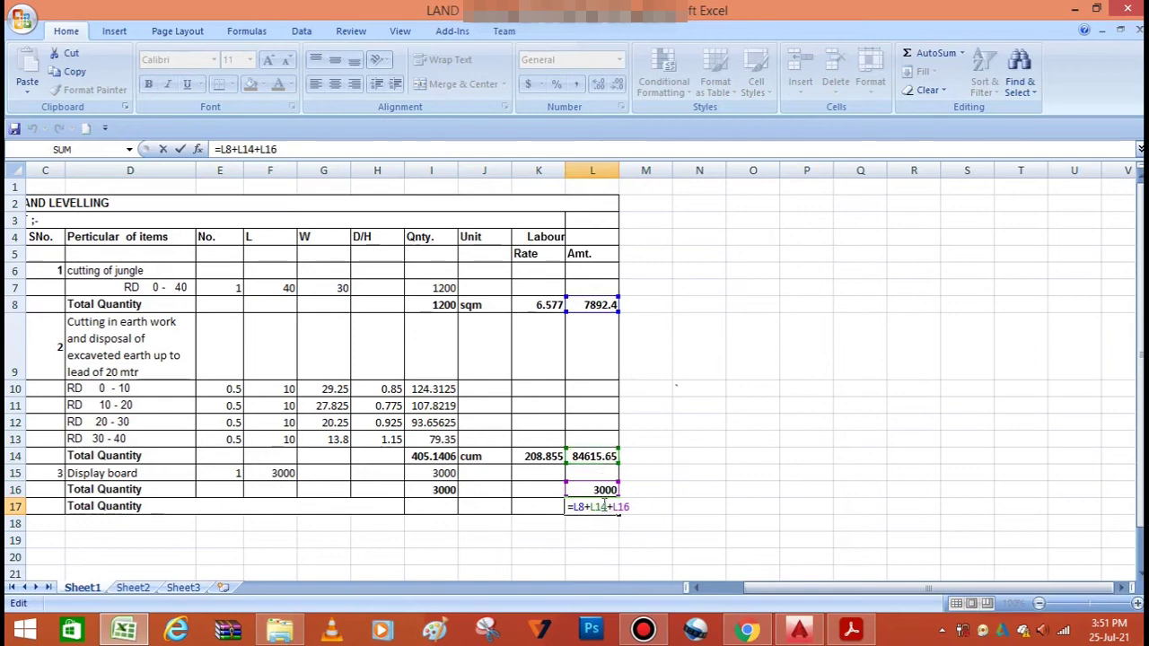
{"action": "key", "text": "Escape"}
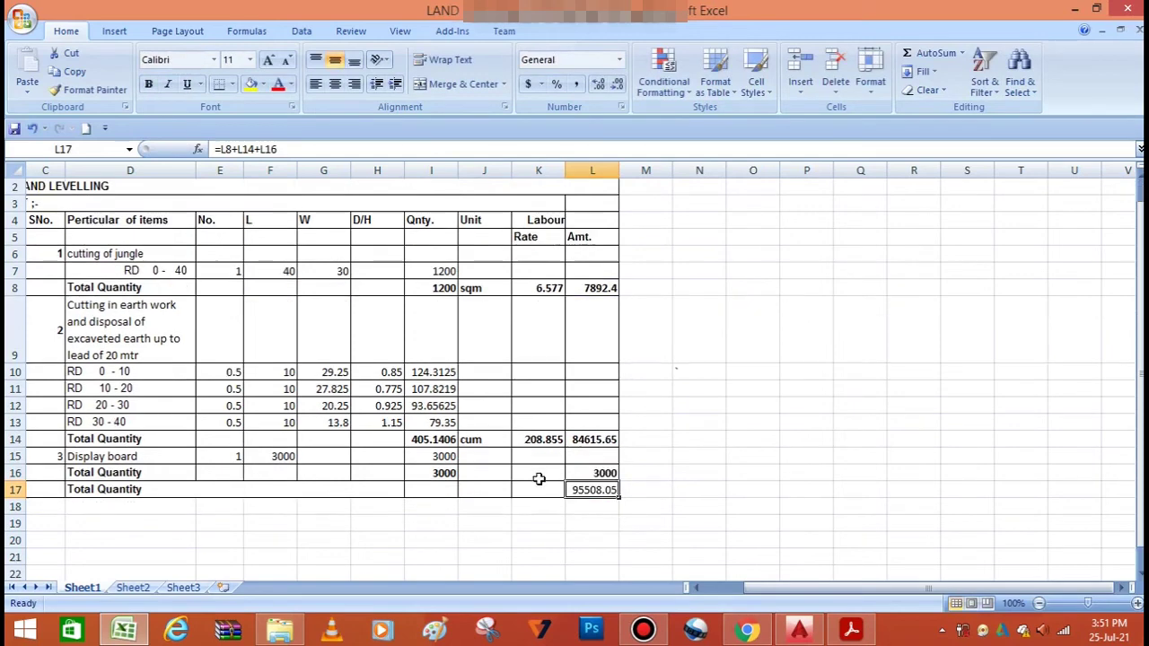
{"action": "scroll", "coordinate": [537, 479], "scroll_direction": "down", "scroll_amount": 1}
{"action": "scroll", "coordinate": [536, 479], "scroll_direction": "up", "scroll_amount": 1}
{"action": "scroll", "coordinate": [536, 481], "scroll_direction": "down", "scroll_amount": 1}
{"action": "scroll", "coordinate": [536, 481], "scroll_direction": "up", "scroll_amount": 1}
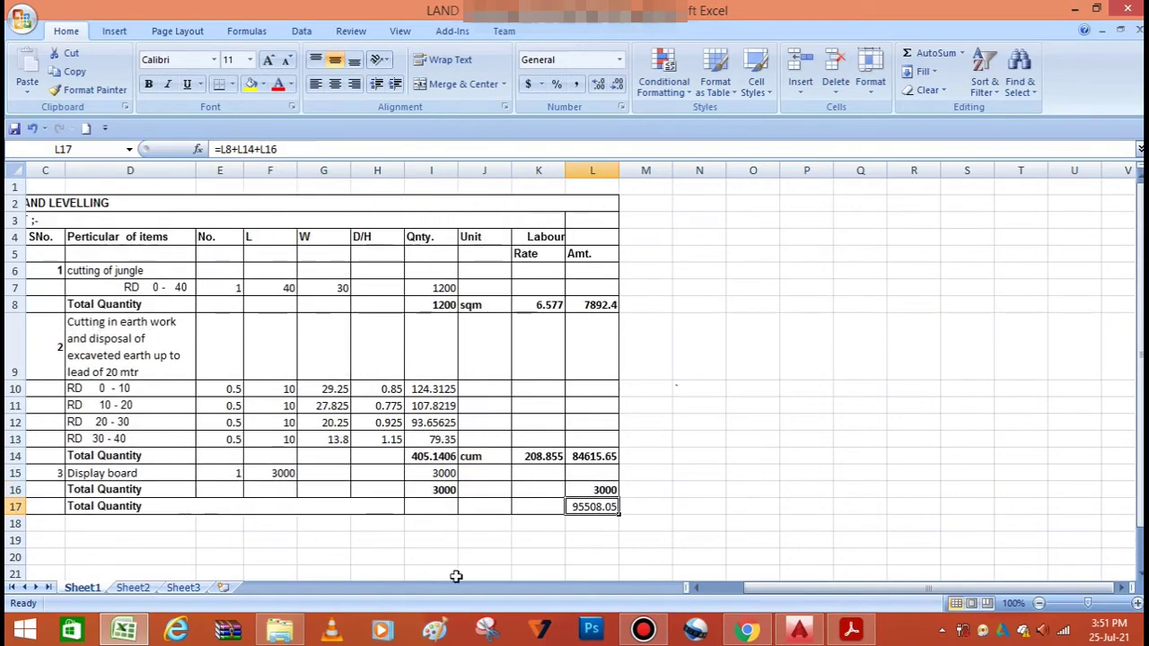
{"action": "left_click_drag", "start_coordinate": [761, 597], "coordinate": [752, 597]}
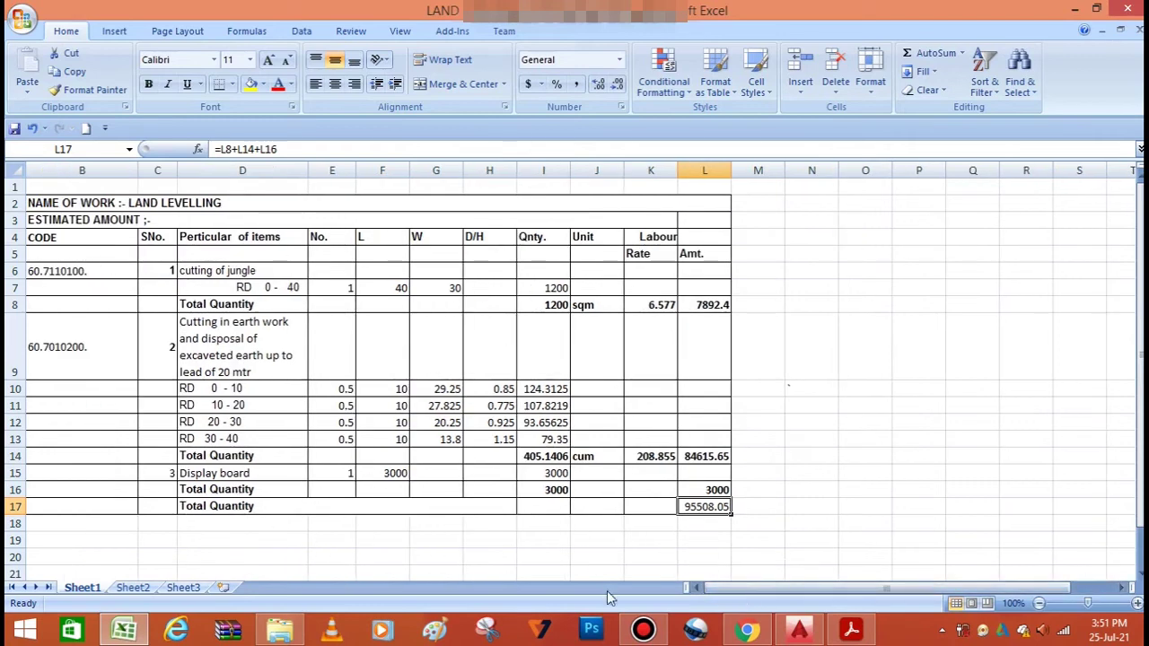
Step: Switch to AutoCAD and examine the land levelling plan's cutting and filling areas and the cross-sections from RD 0/0 to RD 0/40
{"action": "left_click", "coordinate": [799, 630]}
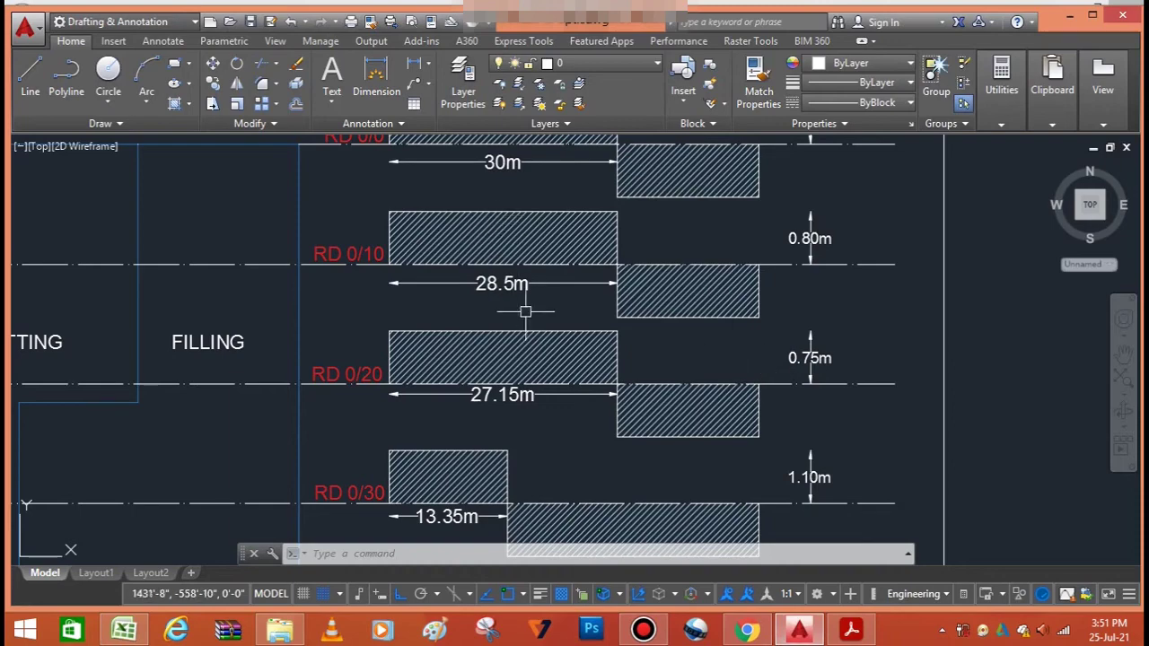
{"action": "scroll", "coordinate": [525, 311], "scroll_direction": "down", "scroll_amount": 4}
{"action": "scroll", "coordinate": [526, 333], "scroll_direction": "up", "scroll_amount": 4}
{"action": "scroll", "coordinate": [559, 359], "scroll_direction": "down", "scroll_amount": 4}
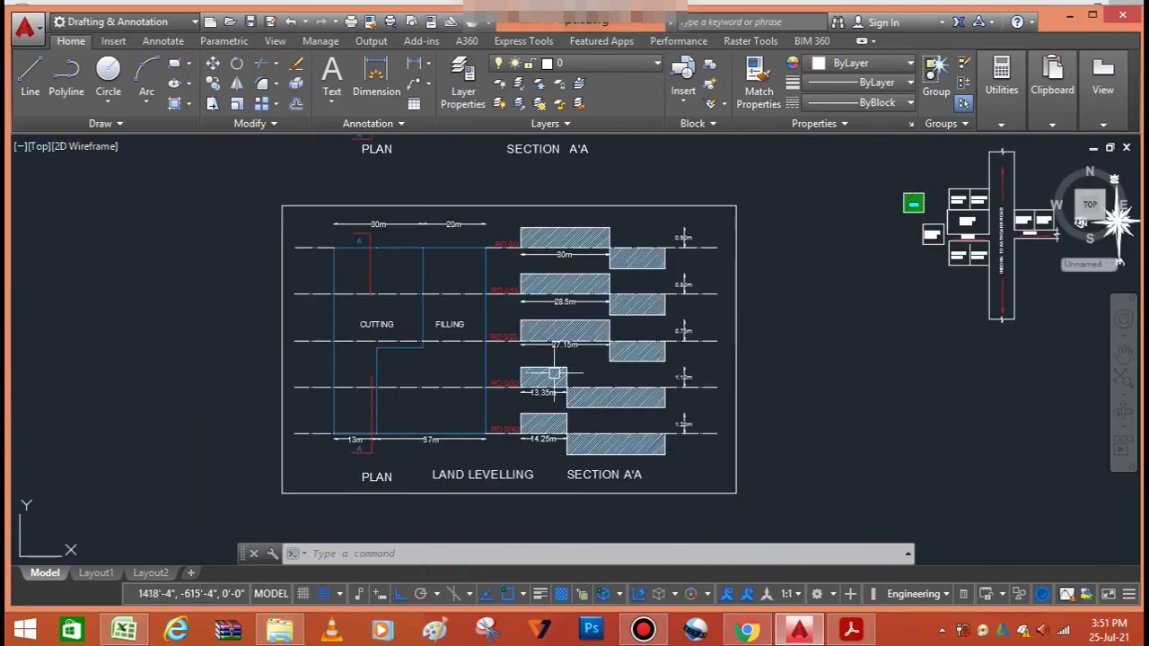
{"action": "scroll", "coordinate": [555, 373], "scroll_direction": "up", "scroll_amount": 4}
{"action": "scroll", "coordinate": [459, 458], "scroll_direction": "down", "scroll_amount": 4}
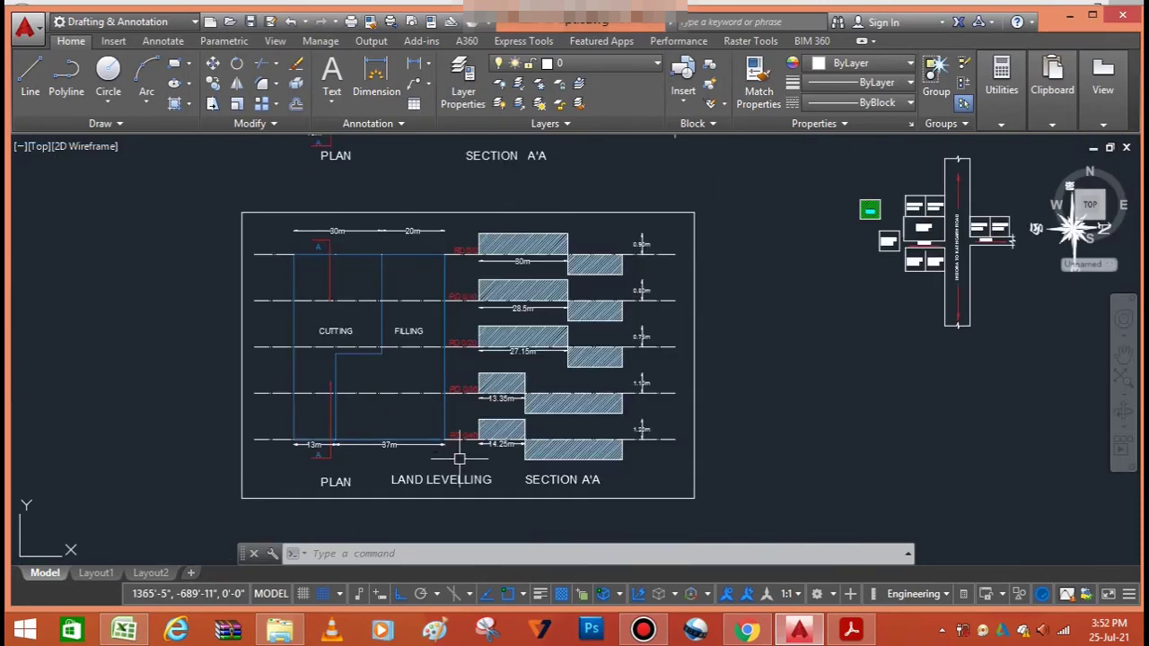
{"action": "scroll", "coordinate": [458, 459], "scroll_direction": "up", "scroll_amount": 4}
{"action": "scroll", "coordinate": [470, 471], "scroll_direction": "down", "scroll_amount": 4}
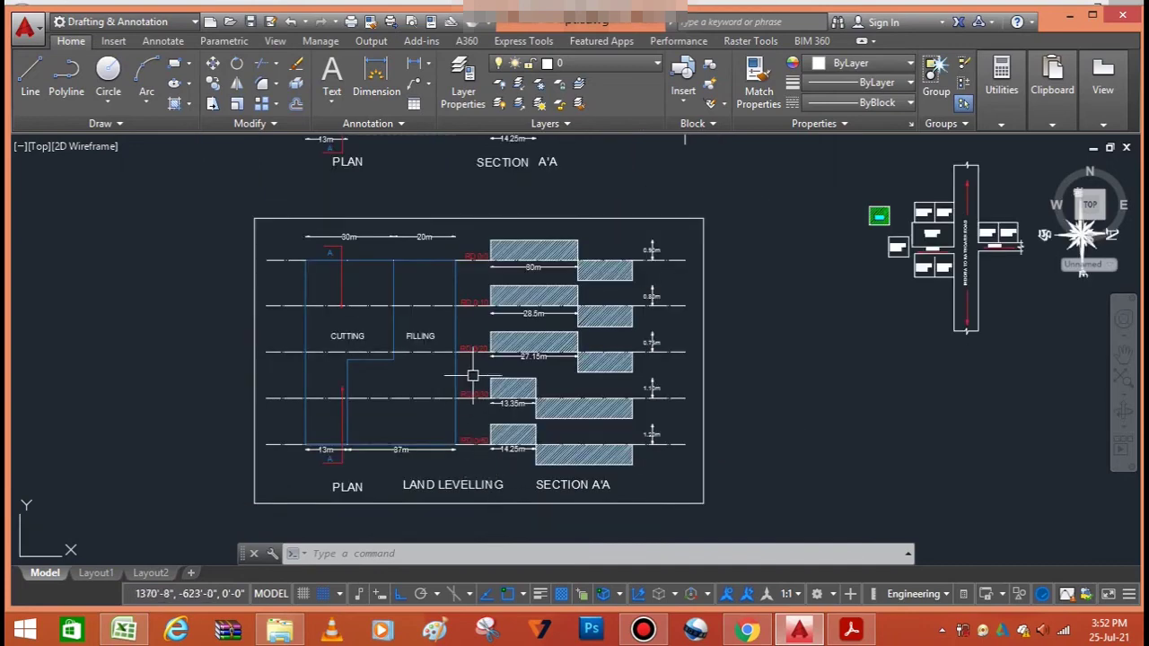
{"action": "scroll", "coordinate": [471, 260], "scroll_direction": "up", "scroll_amount": 4}
{"action": "scroll", "coordinate": [552, 224], "scroll_direction": "down", "scroll_amount": 4}
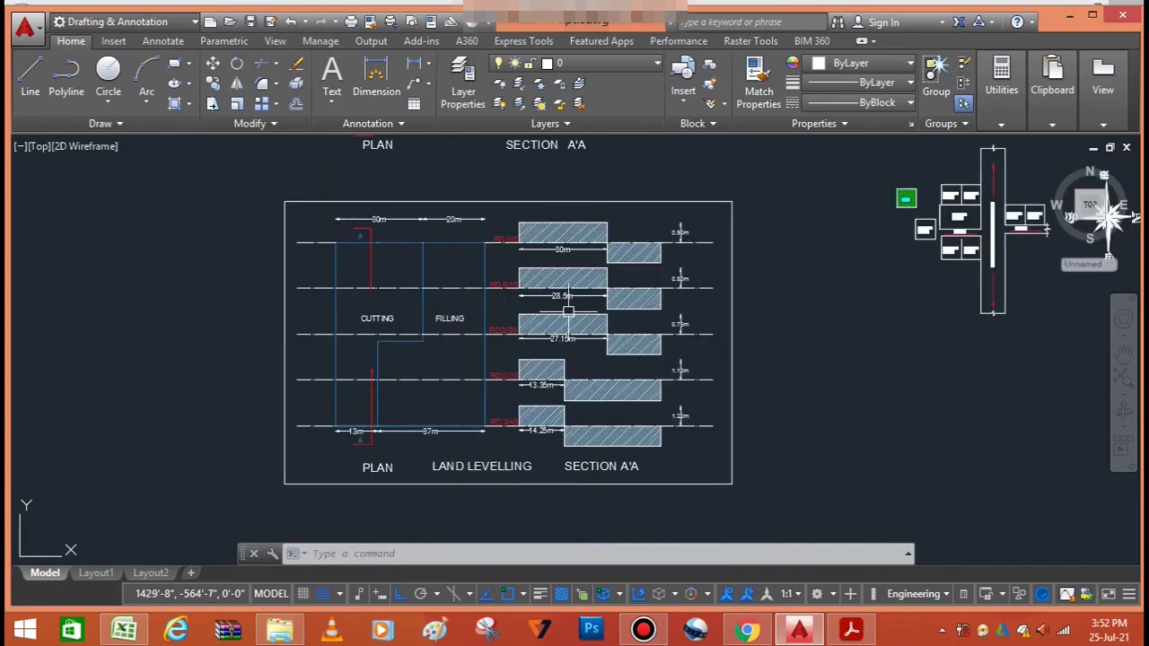
{"action": "scroll", "coordinate": [574, 395], "scroll_direction": "up", "scroll_amount": 2}
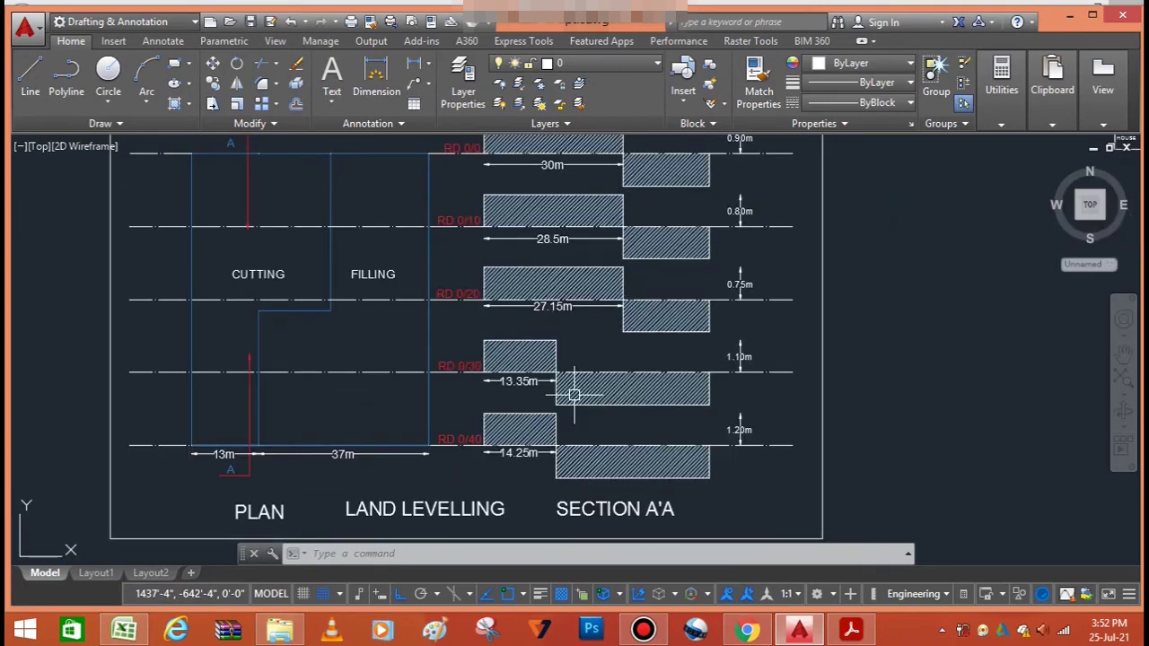
{"action": "scroll", "coordinate": [528, 296], "scroll_direction": "down", "scroll_amount": 3}
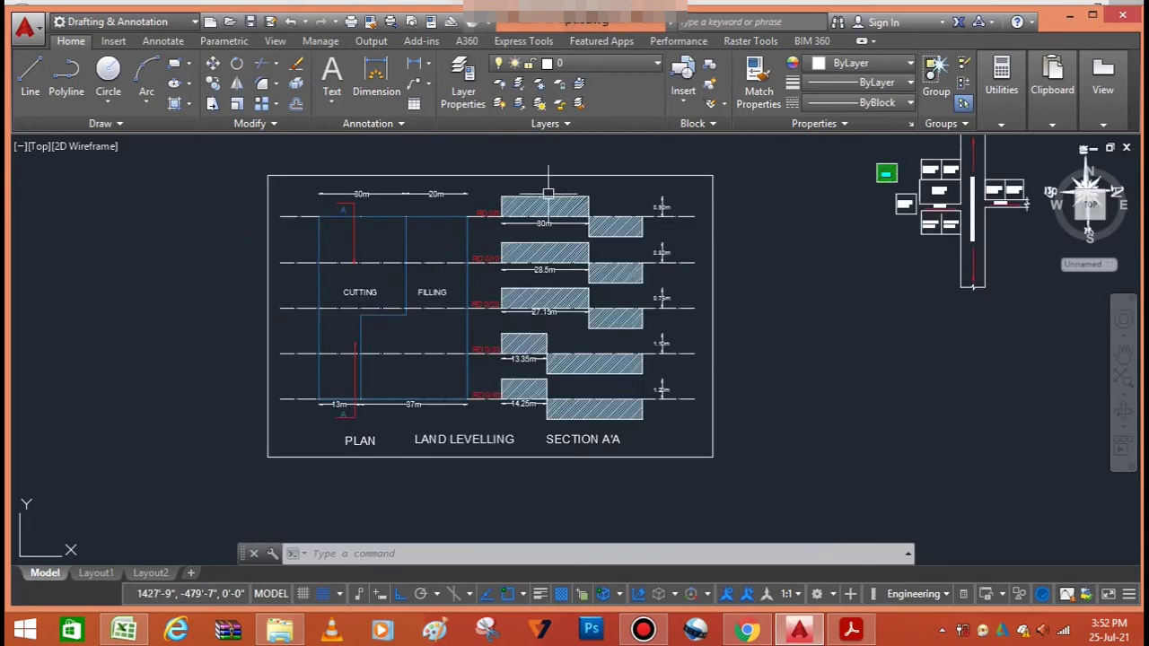
{"action": "scroll", "coordinate": [549, 192], "scroll_direction": "up", "scroll_amount": 2}
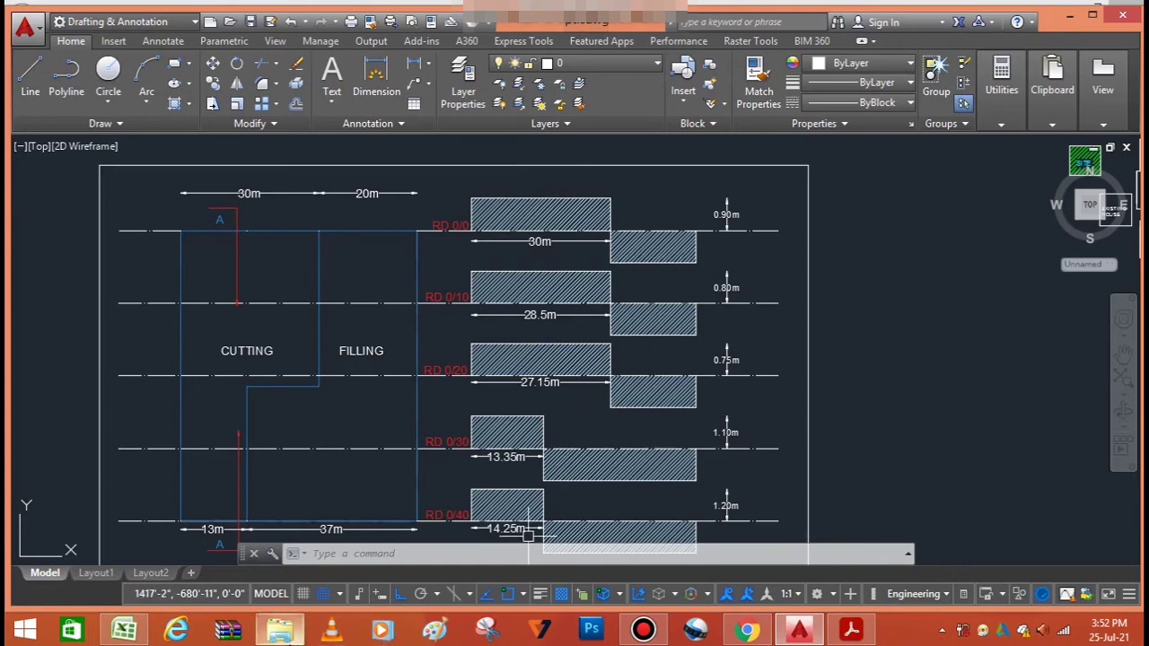
{"action": "scroll", "coordinate": [501, 328], "scroll_direction": "down", "scroll_amount": 2}
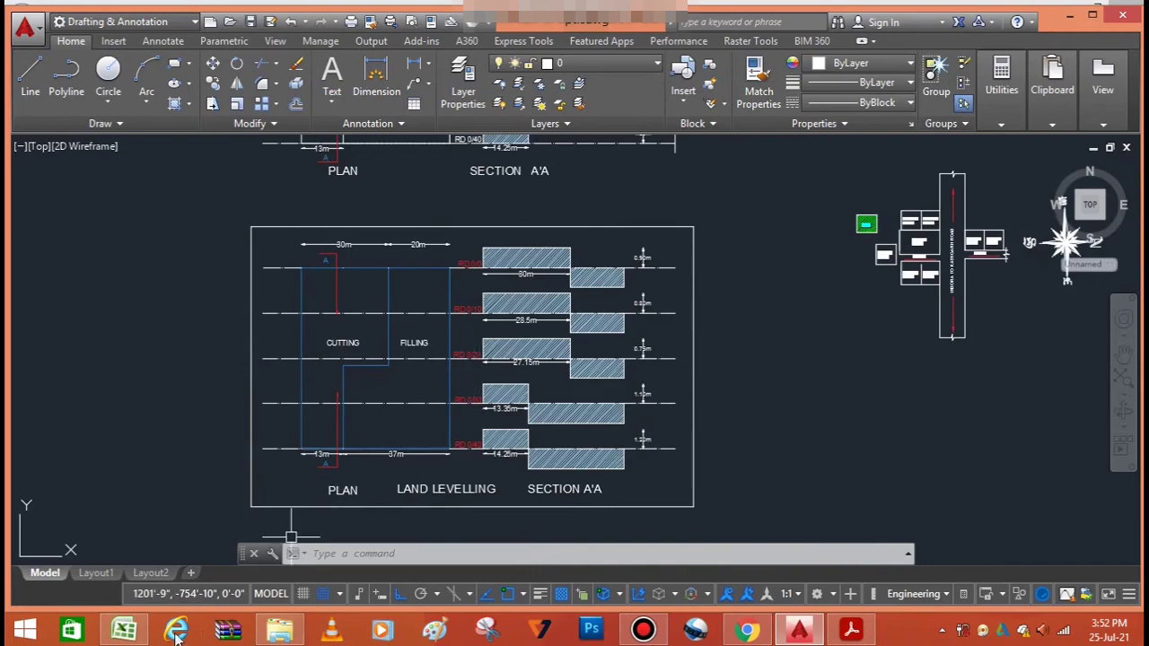
Step: Return to Excel to review the RD 0 - 10 depth formula in H10, and examine the RD 0/0 and RD 0/10 cross-sections in AutoCAD
{"action": "left_click", "coordinate": [124, 630]}
{"action": "left_click", "coordinate": [466, 389]}
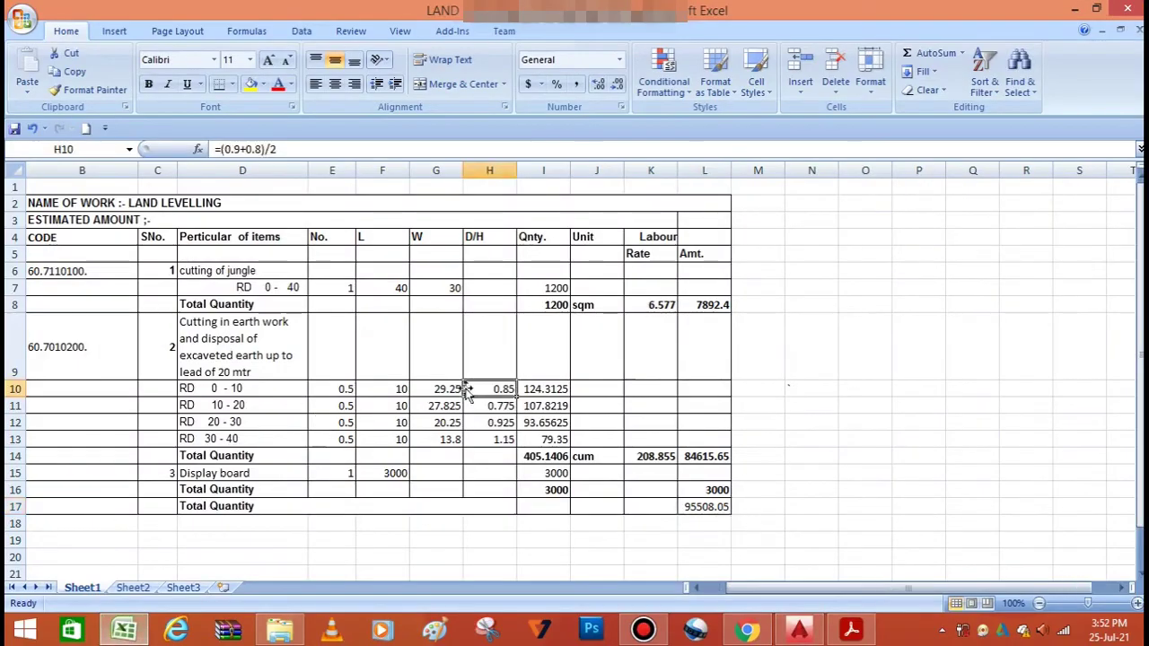
{"action": "scroll", "coordinate": [404, 404], "scroll_direction": "down", "scroll_amount": 1}
{"action": "scroll", "coordinate": [409, 406], "scroll_direction": "up", "scroll_amount": 1}
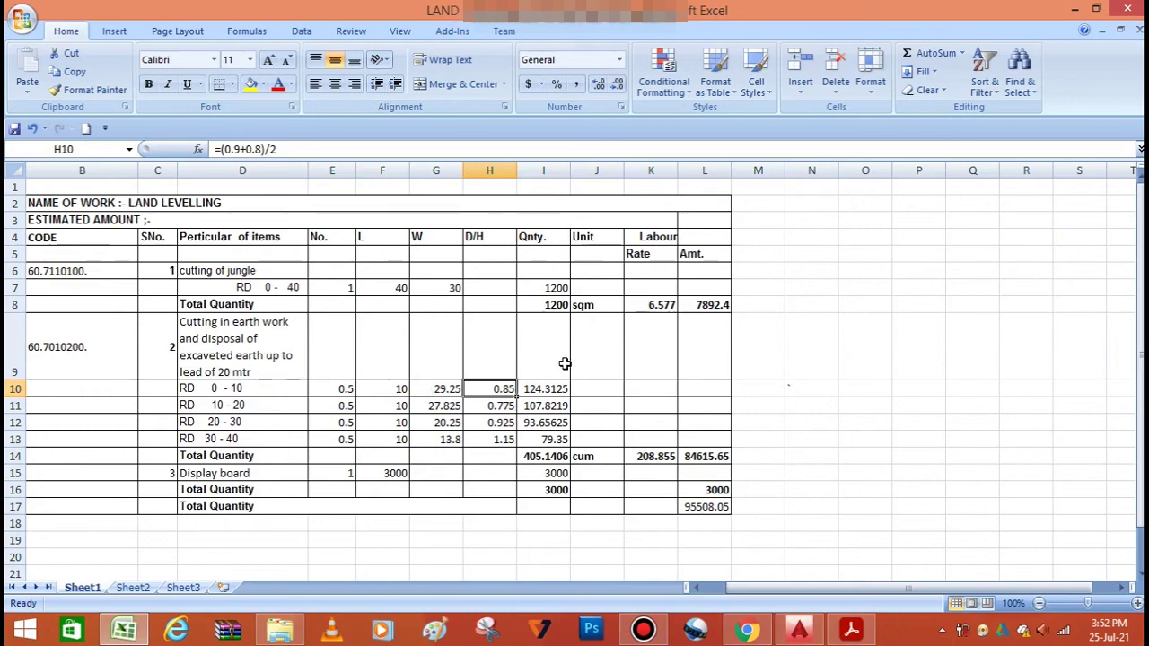
{"action": "left_click", "coordinate": [799, 629]}
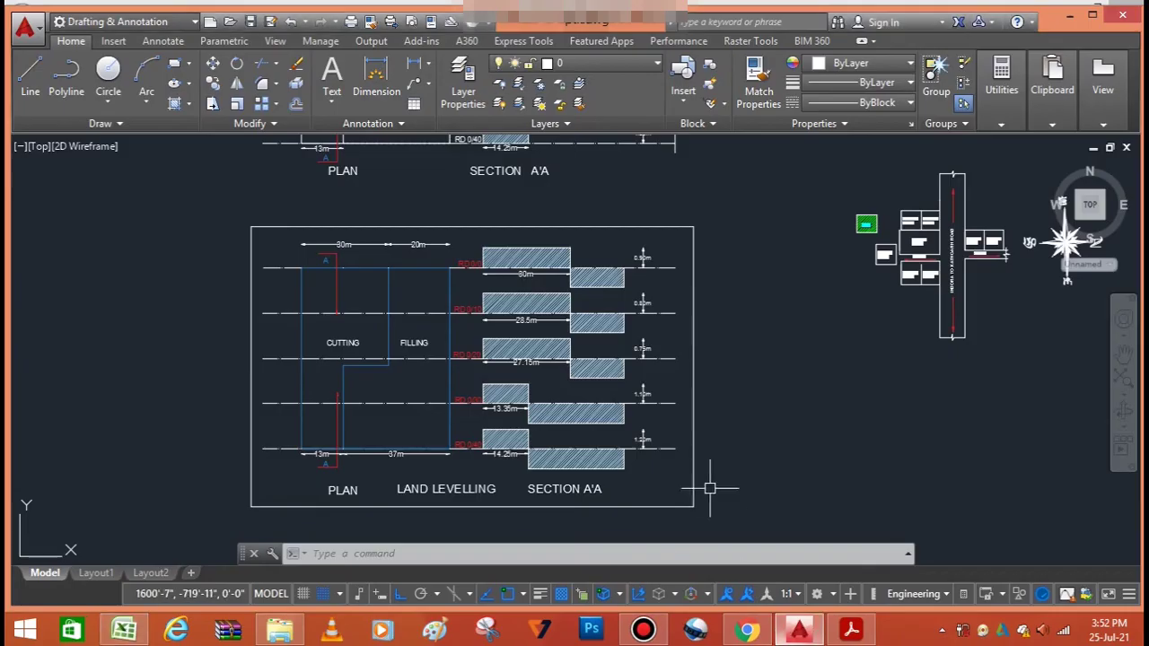
{"action": "scroll", "coordinate": [449, 315], "scroll_direction": "up", "scroll_amount": 5}
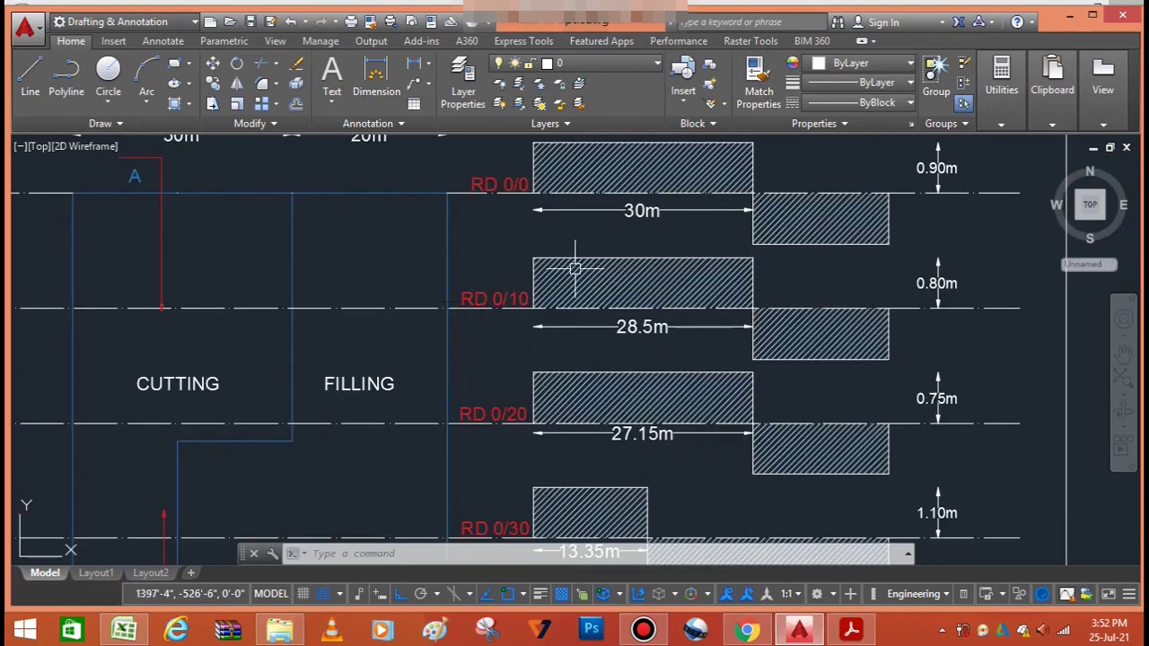